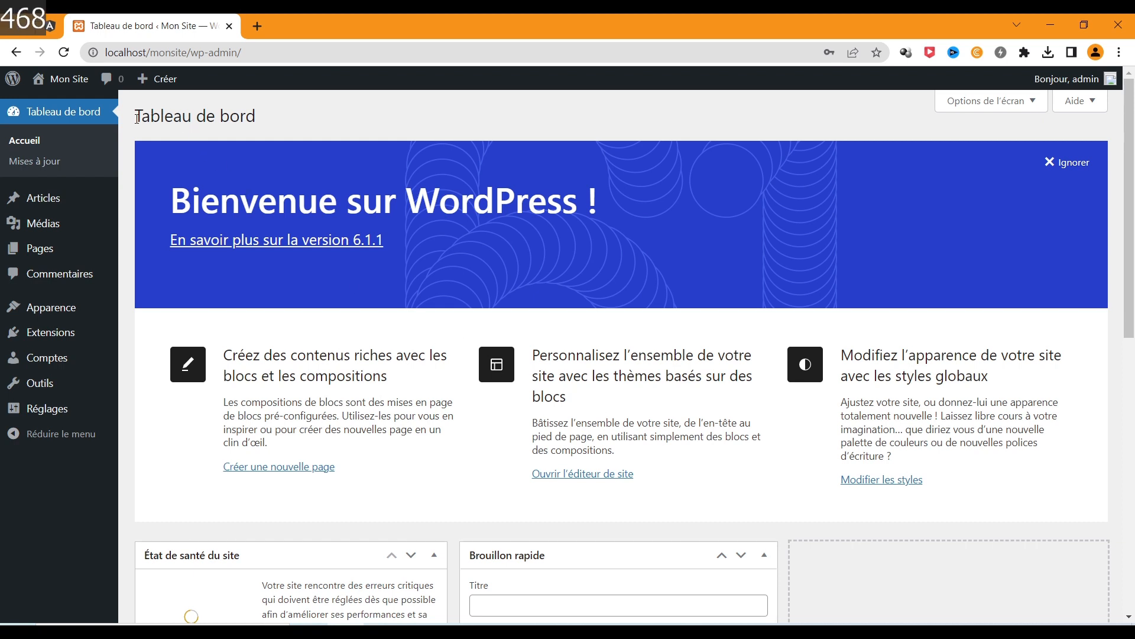
drag(161, 124, 294, 136)
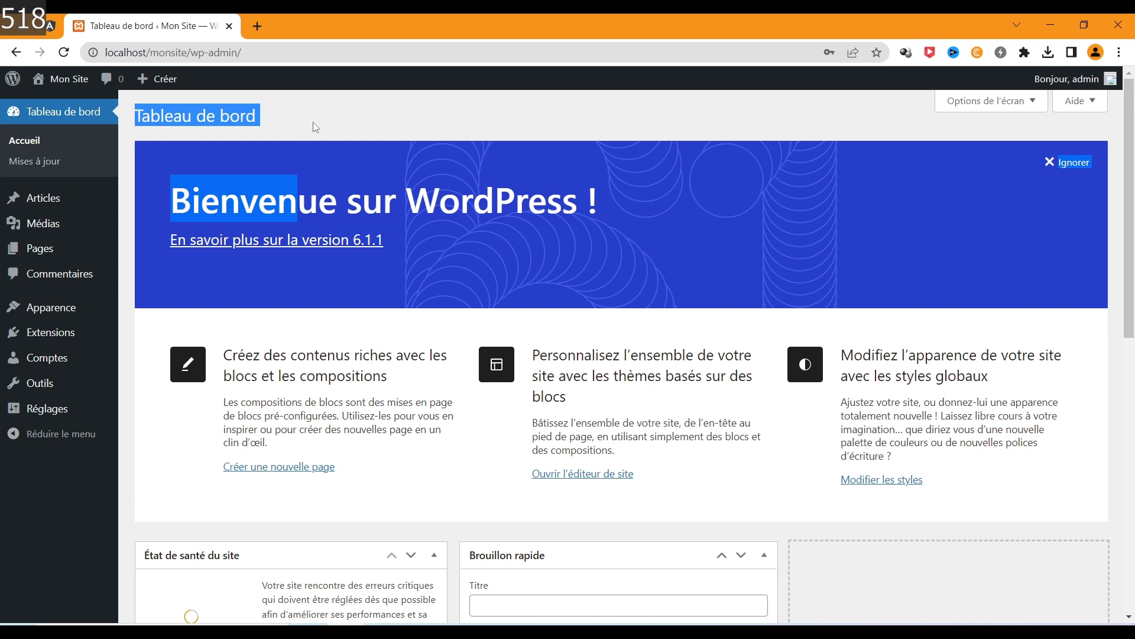
mouse_move(172, 79)
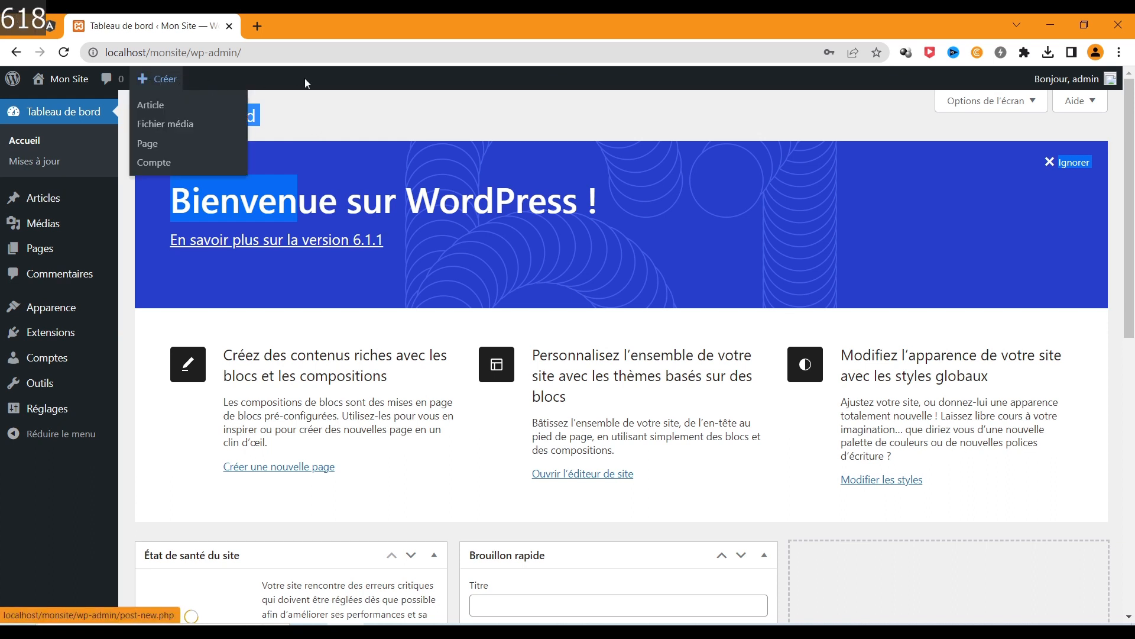
mouse_move(31, 199)
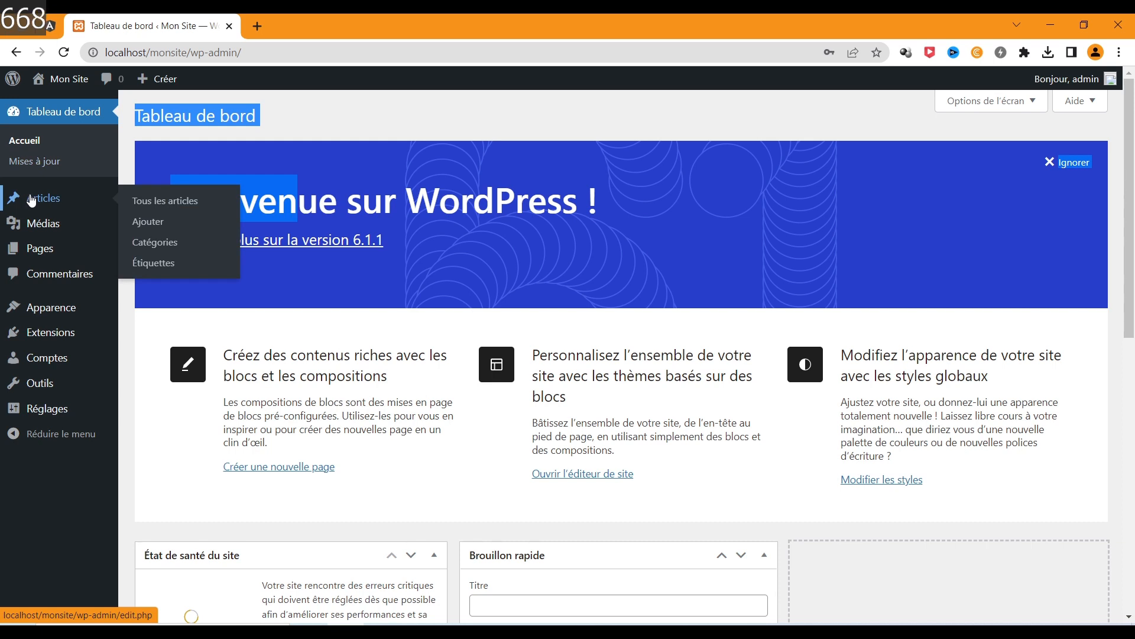
click(156, 223)
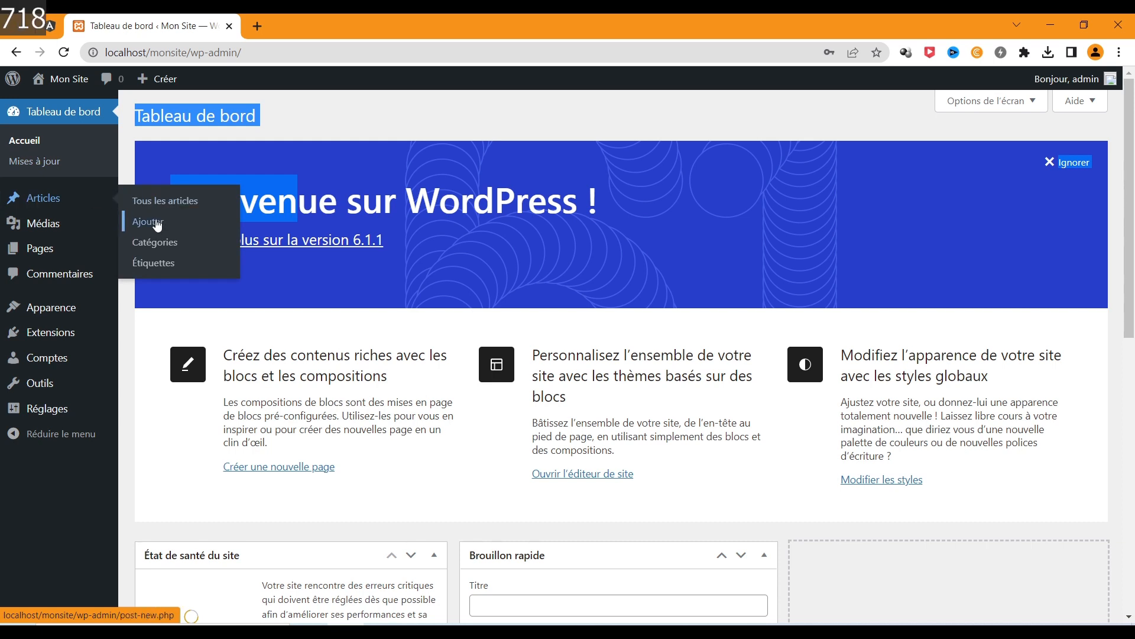
Go to the public Mon Site home page and start a new article from there
mouse_move(72, 83)
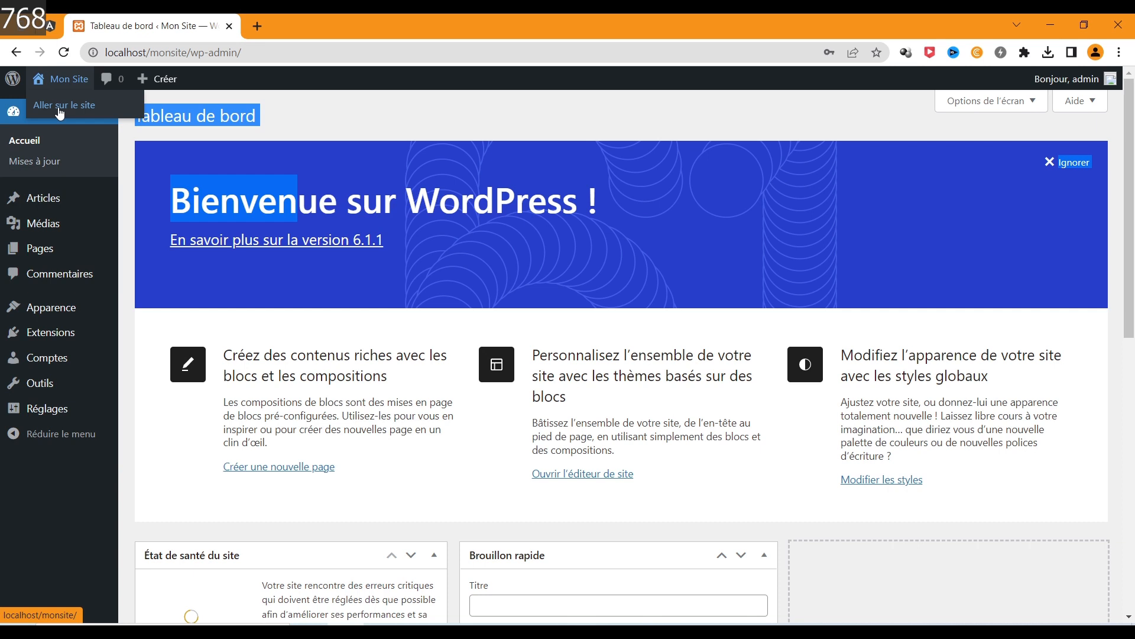
click(60, 113)
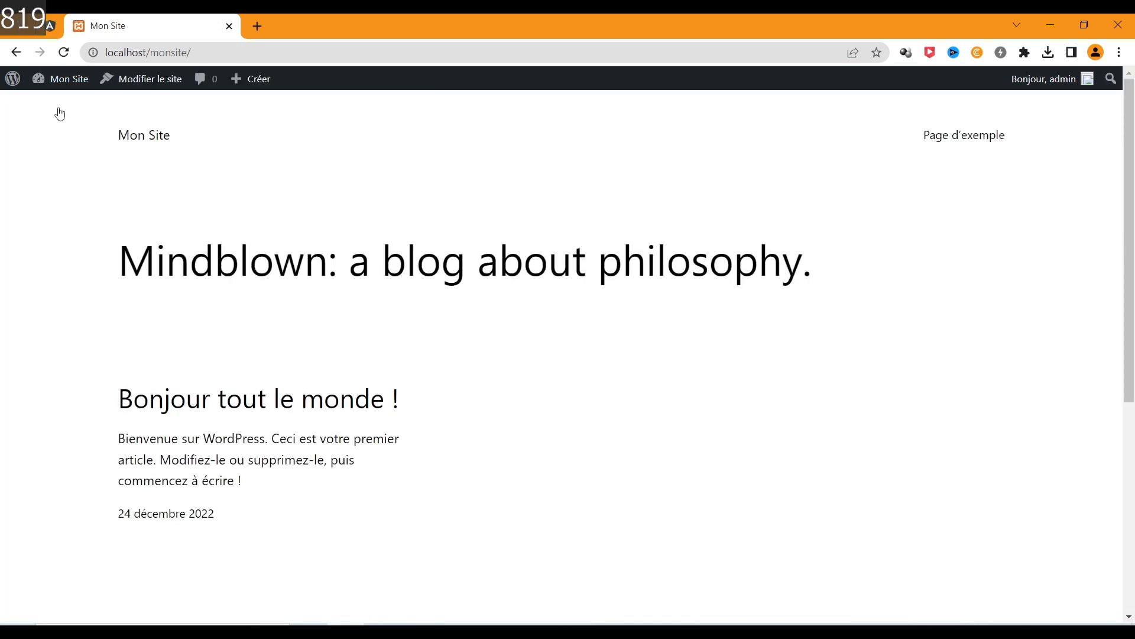
mouse_move(265, 86)
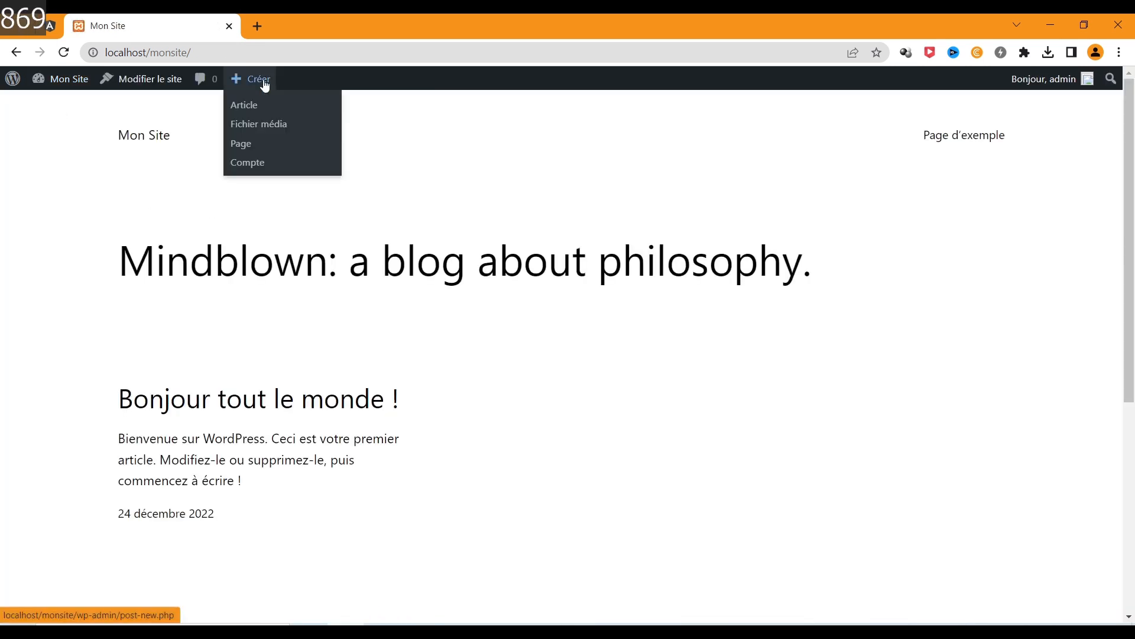
click(246, 112)
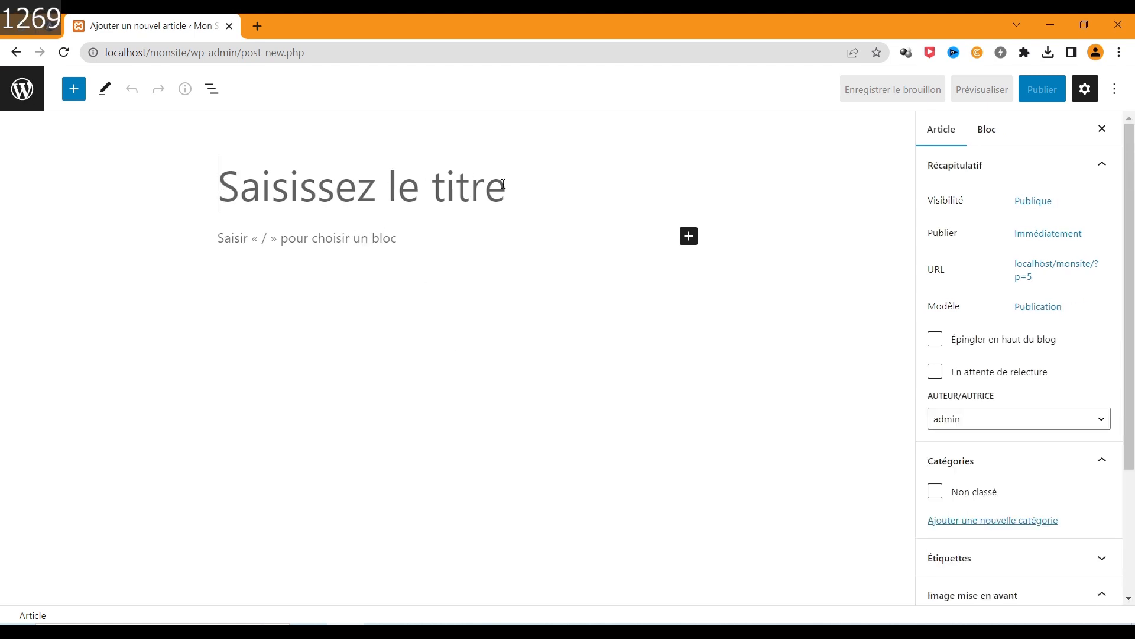
Enter "Titre principal" as the title of the new article
click(352, 236)
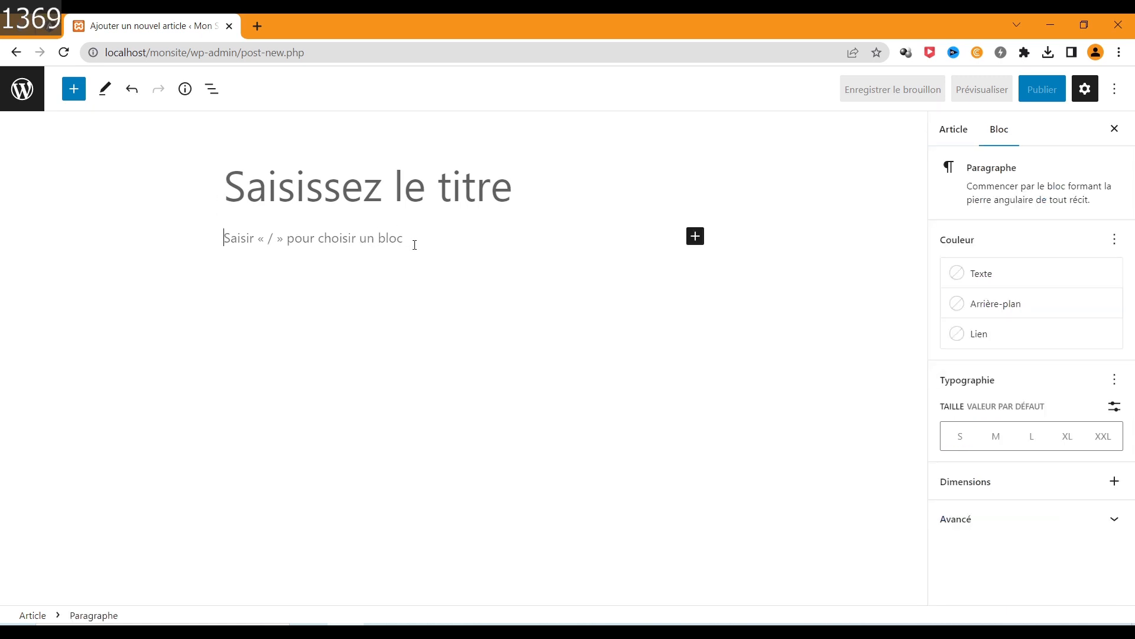
click(489, 178)
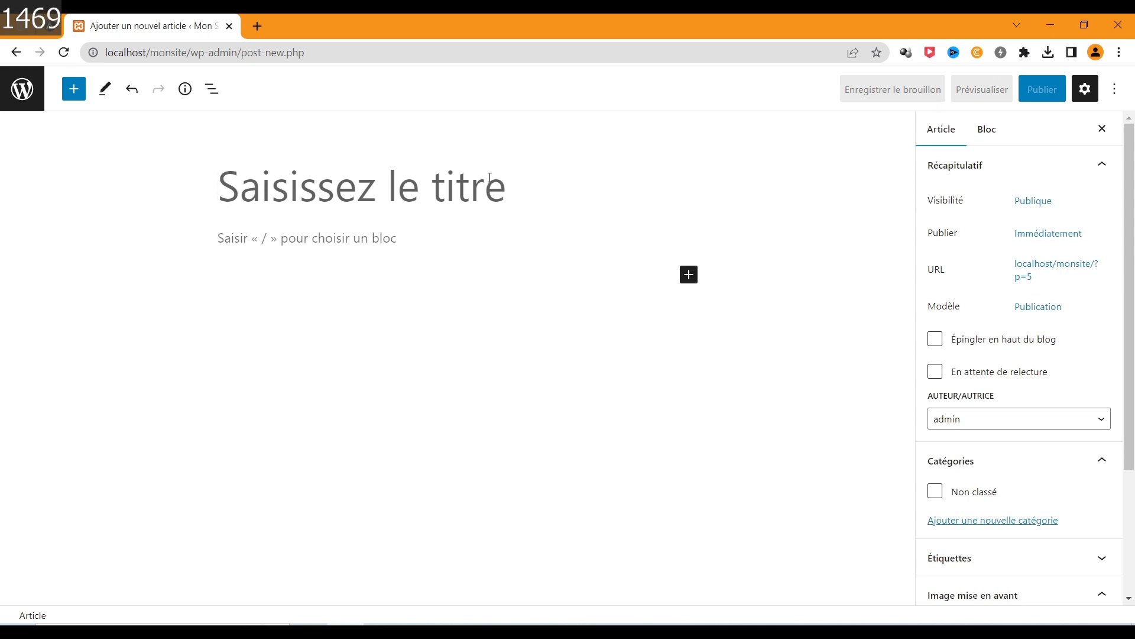
text(T)
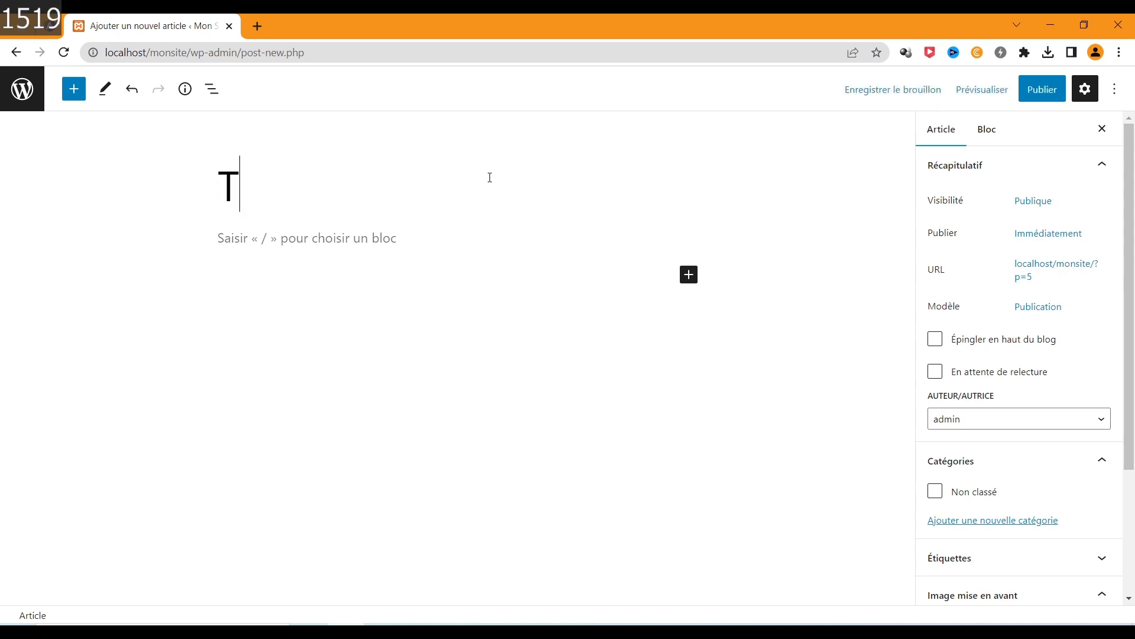
text(itre)
text( 1)
key(BackSpace)
key(BackSpace)
text(princi)
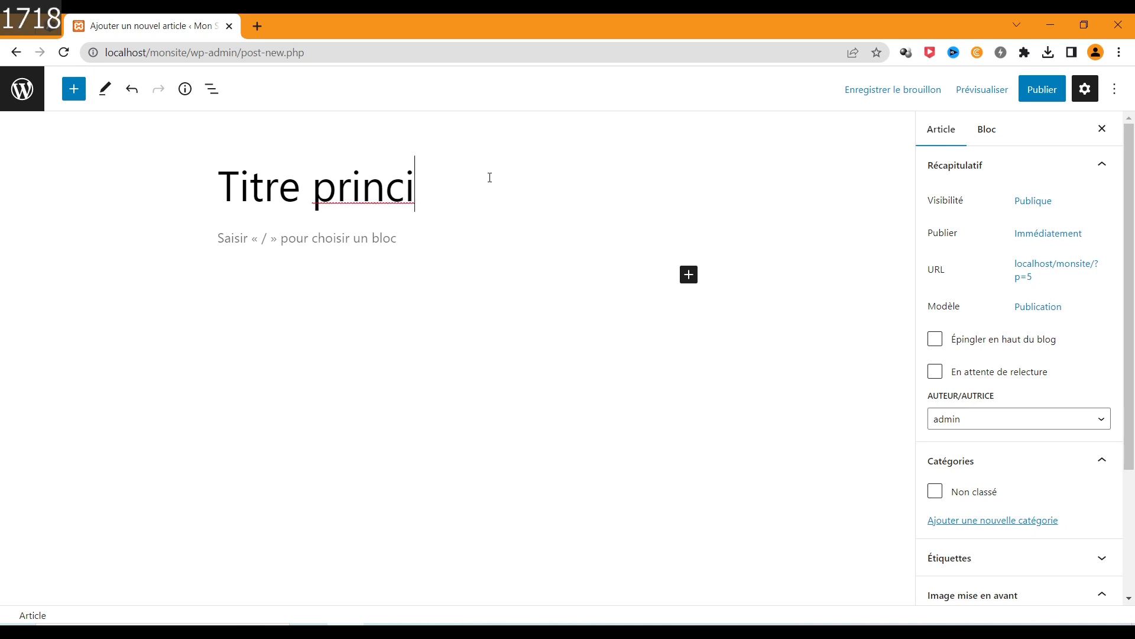
text(pal)
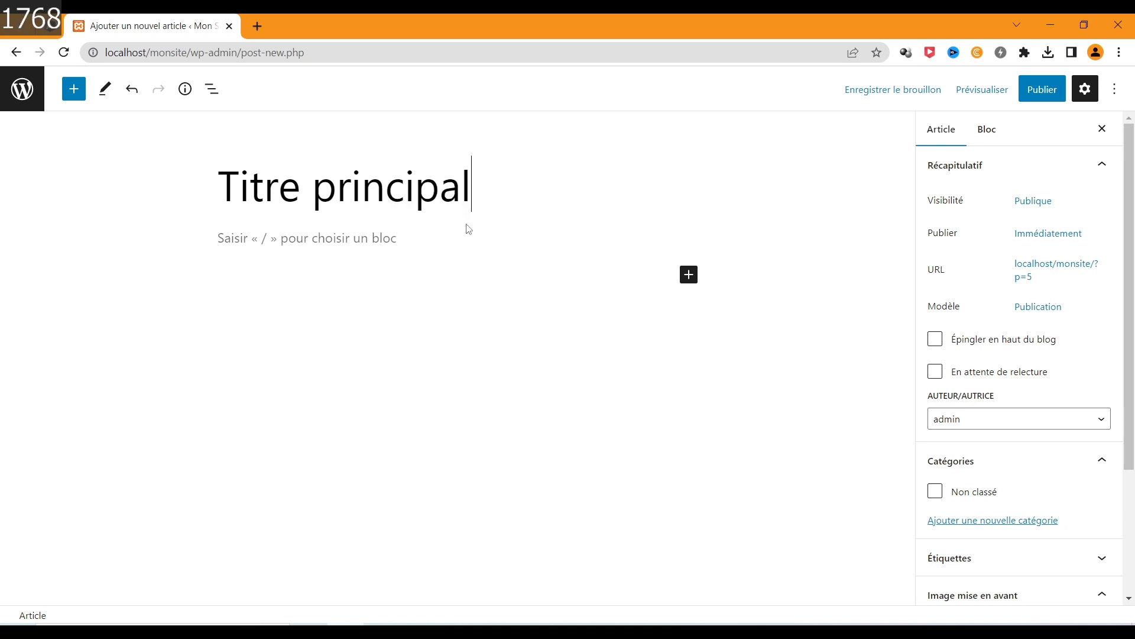
Add two paragraph blocks under the title, reading "Contenu" and "paragraphe*"
key(Return)
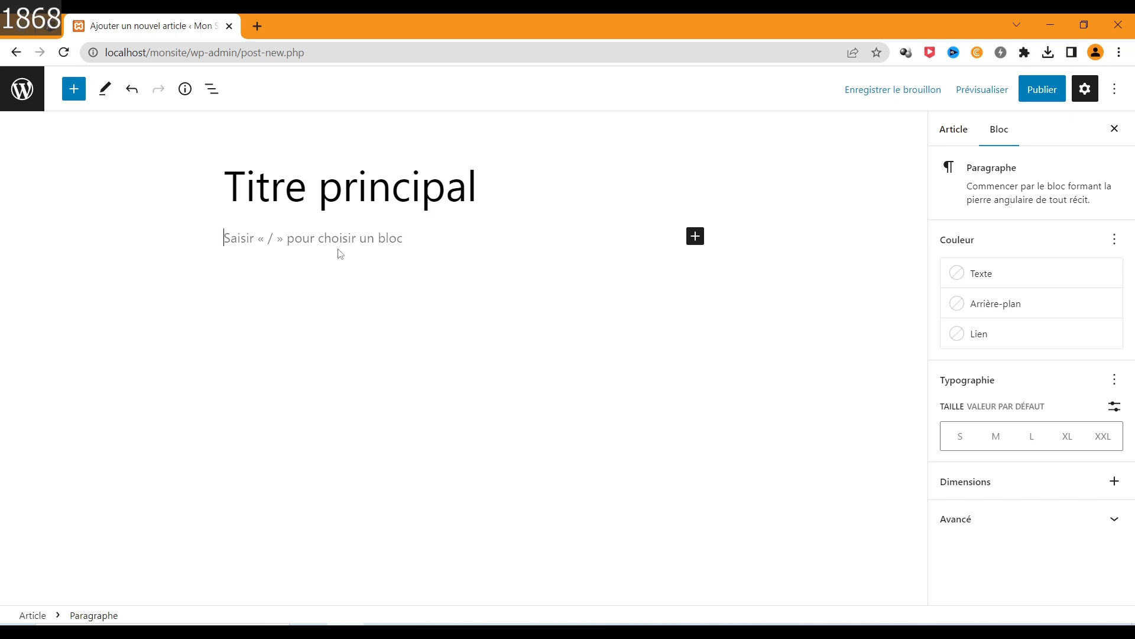
text(Contenu)
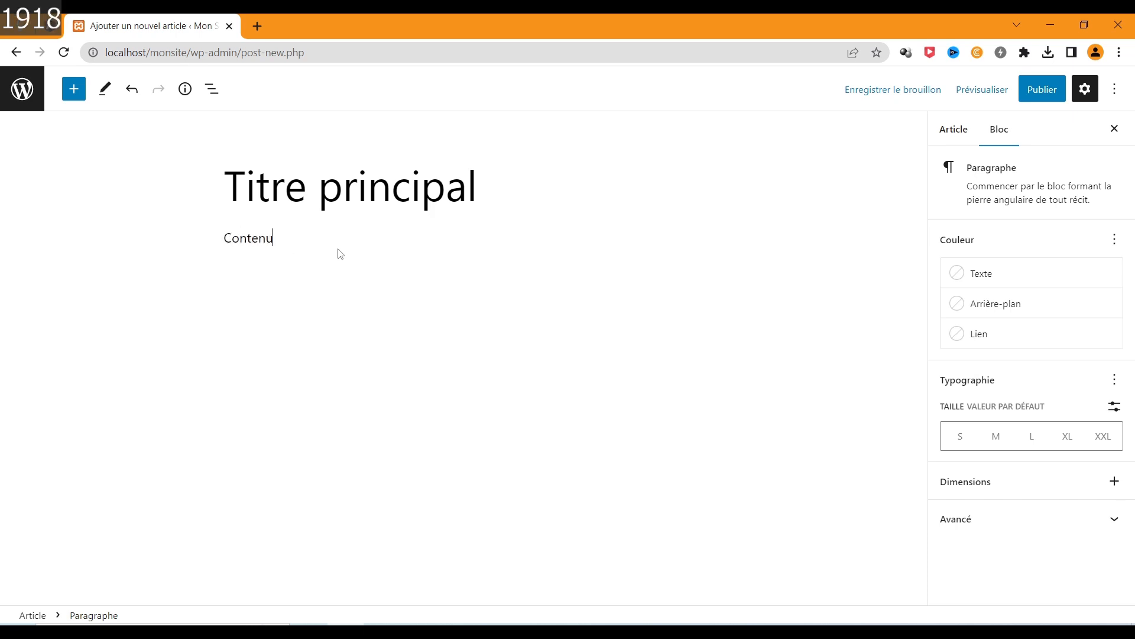
key(Return)
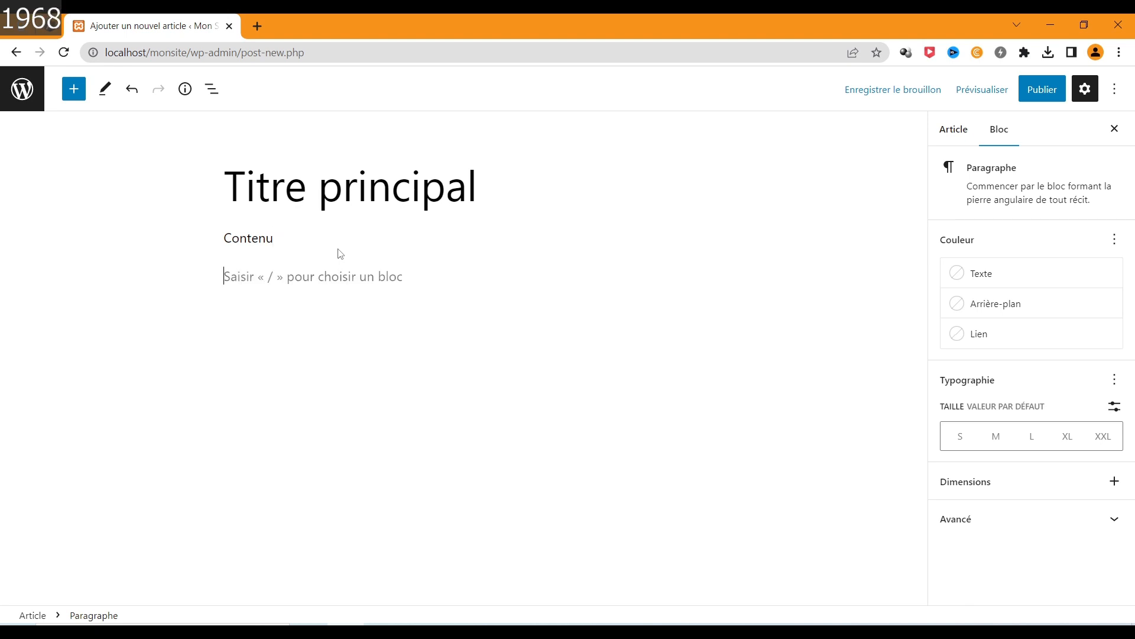
text(p)
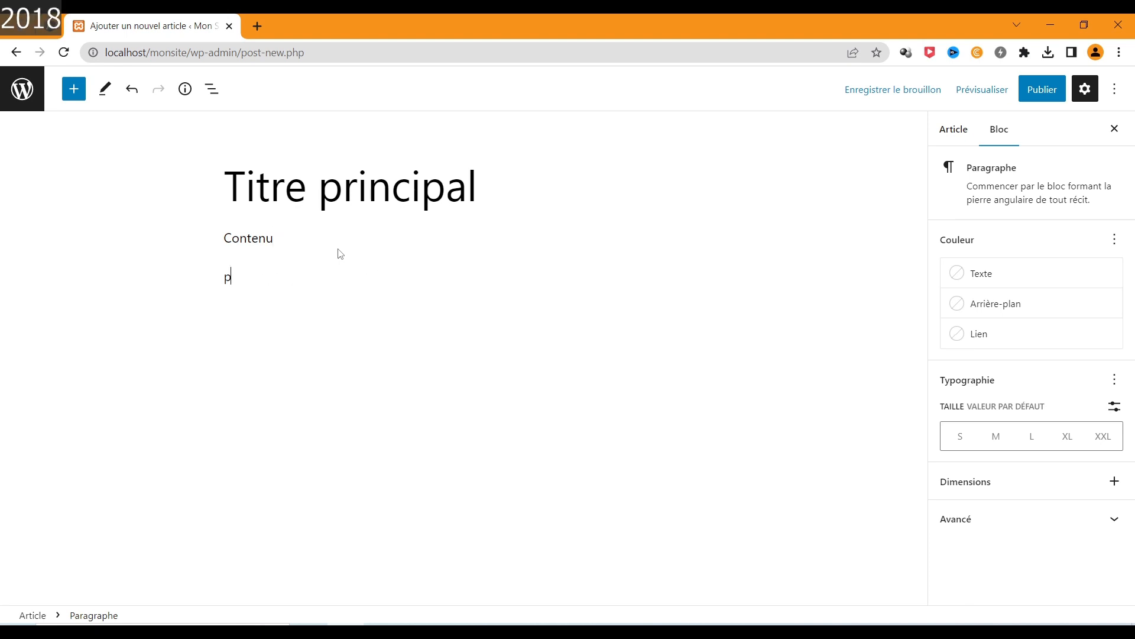
text(aragraphe)
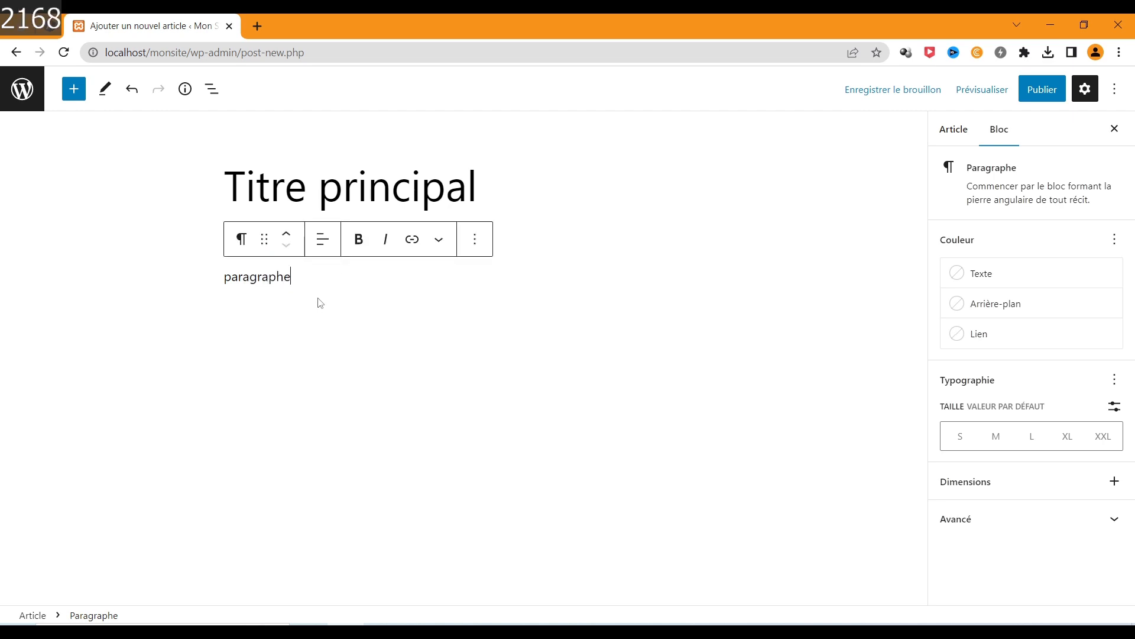
text(*)
Insert a heading block below the paragraphs, set it to level H4 and enter "titre h4"
key(Return)
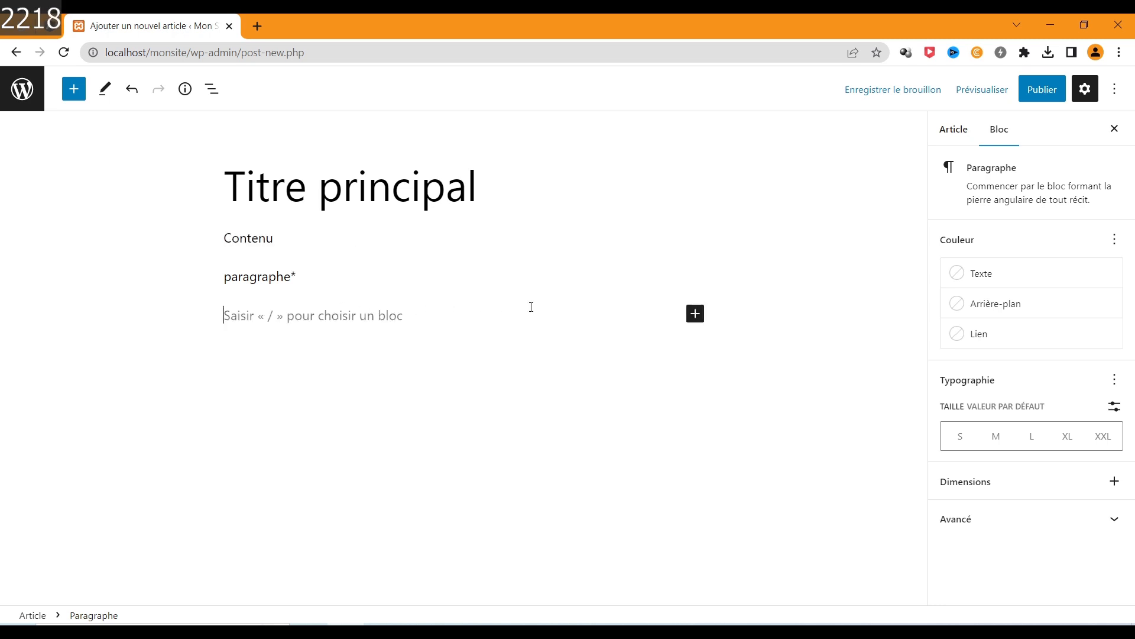
click(696, 313)
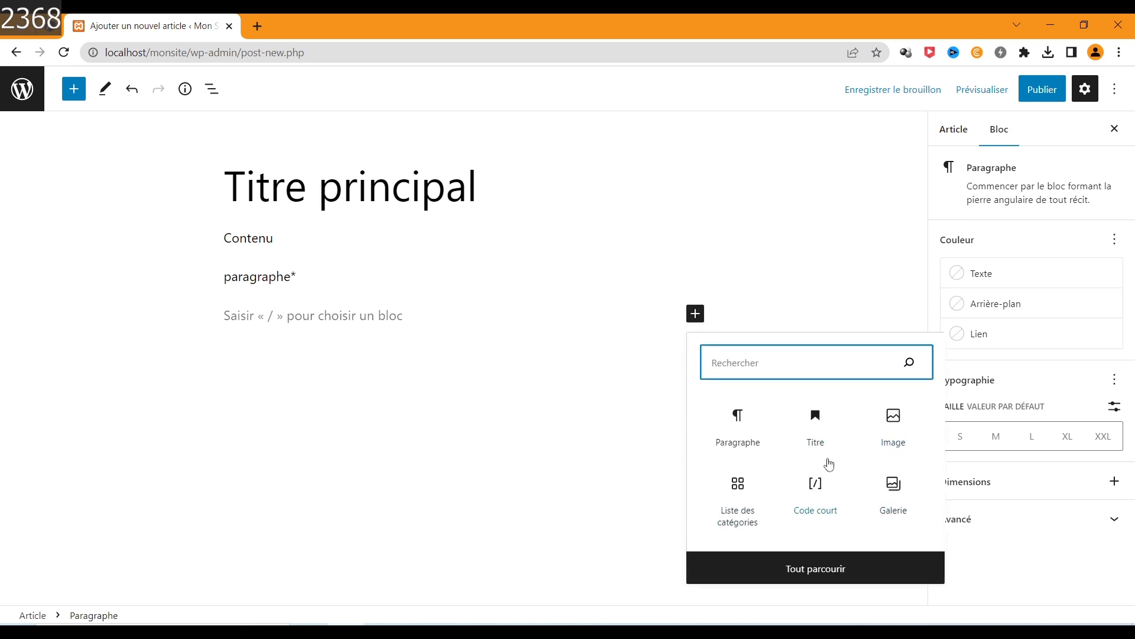
click(819, 432)
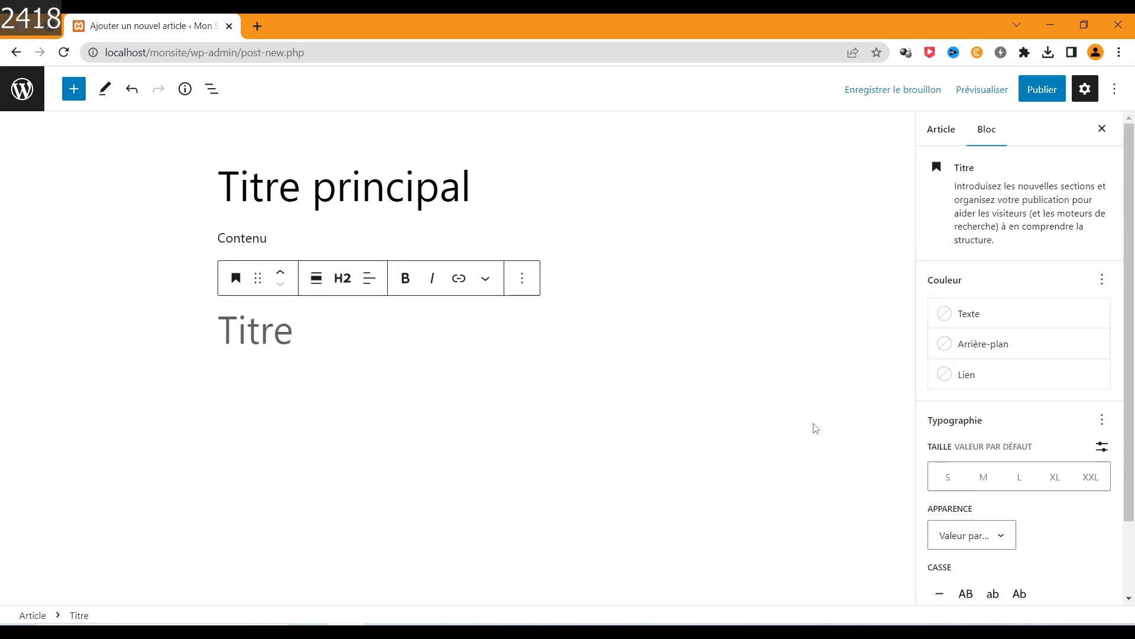
click(332, 276)
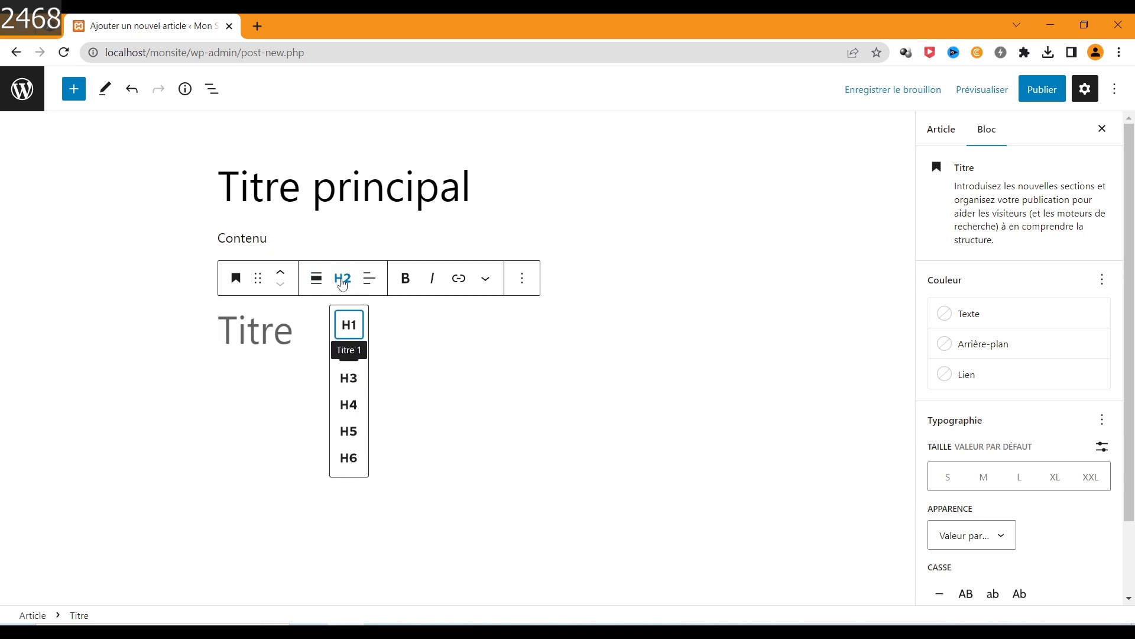
click(342, 411)
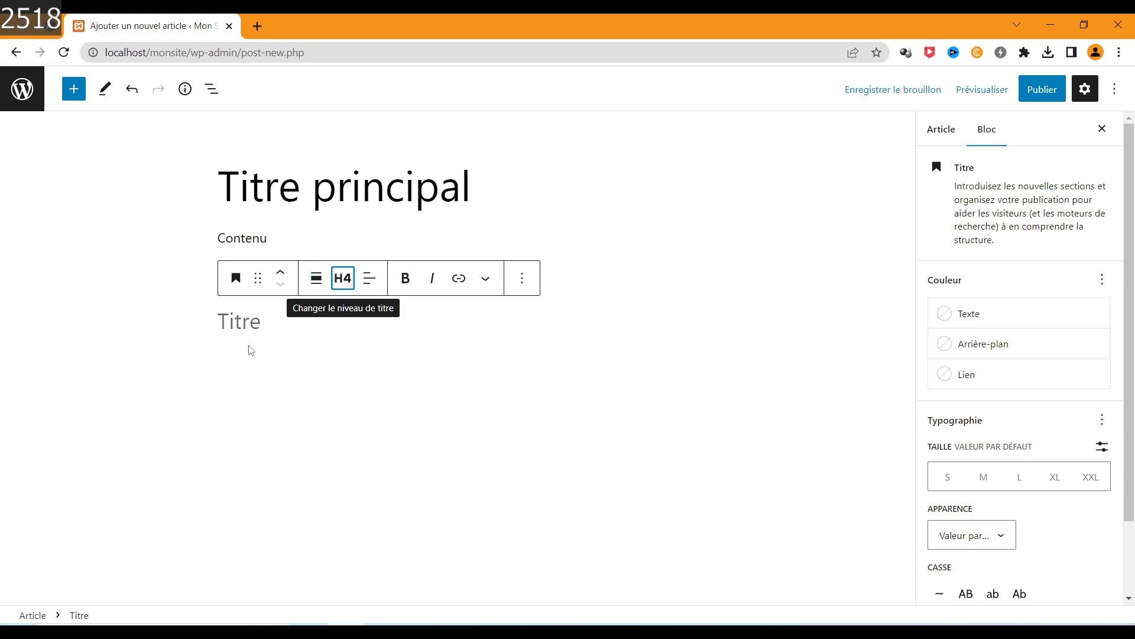
click(255, 322)
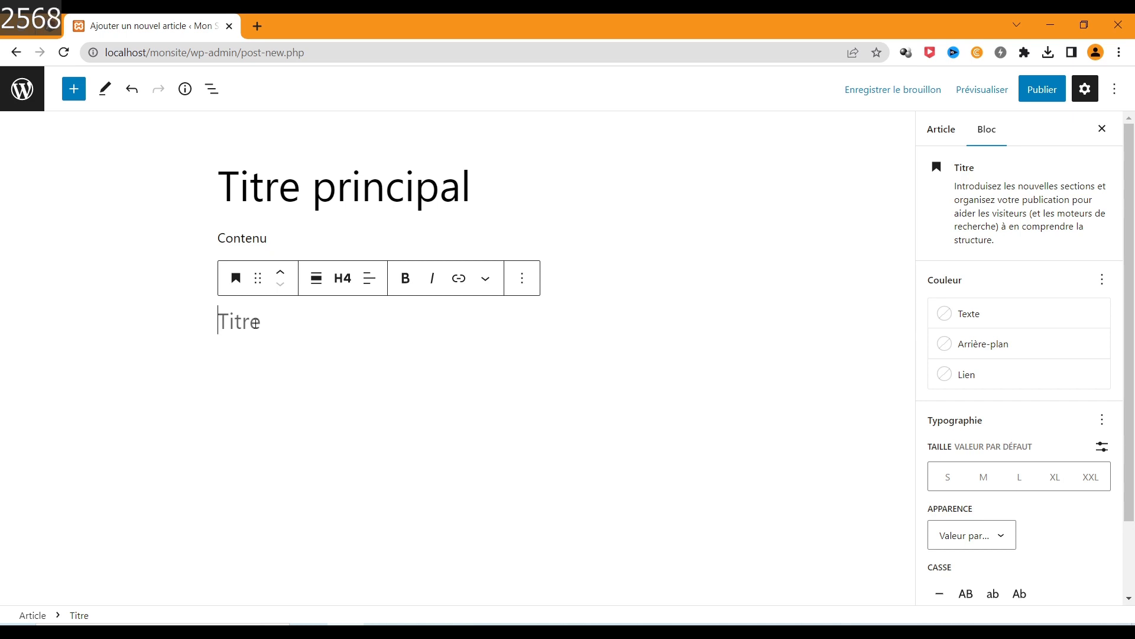
text(titre h4)
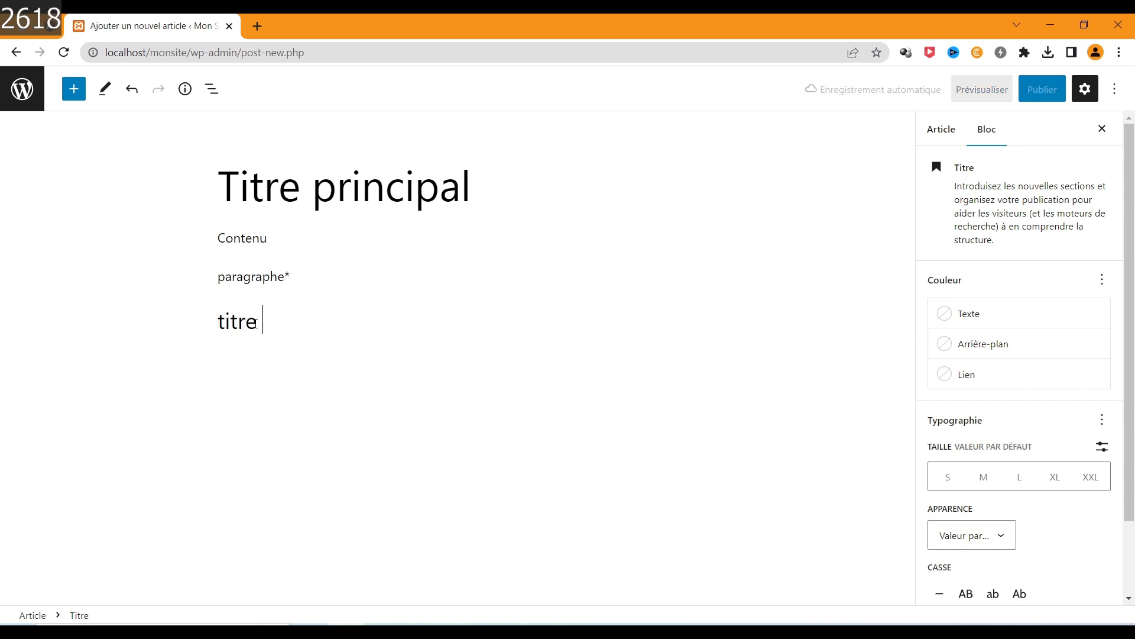
Insert an image block below the H4 heading and upload the photo ending in "zwsHjakE_iI-unsplash.jpg" from the Images folder
key(Return)
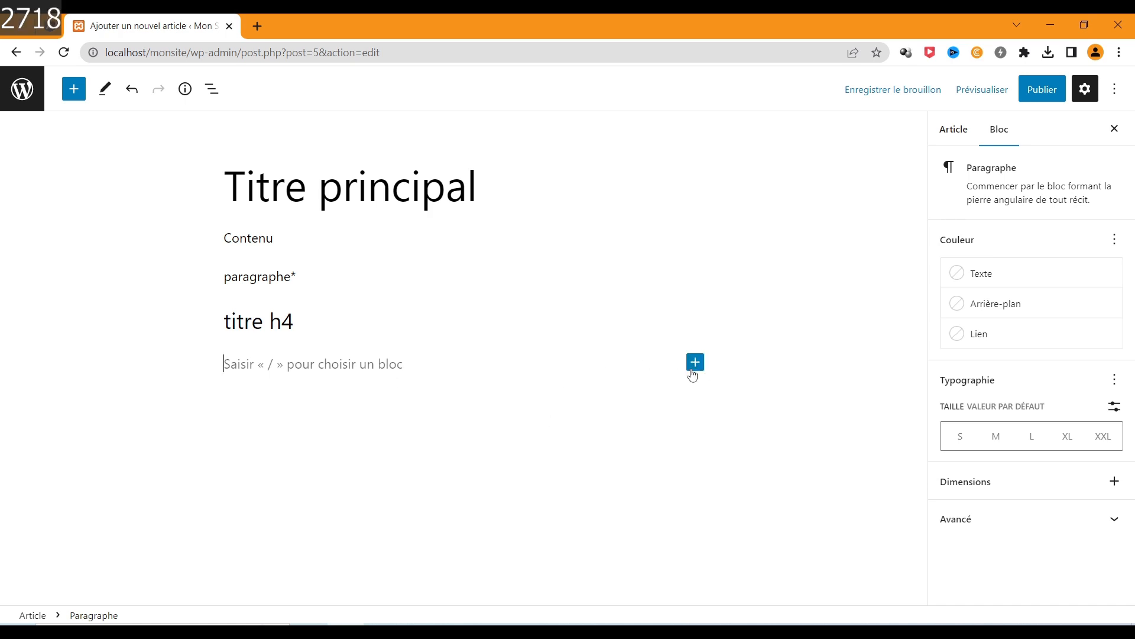
click(695, 364)
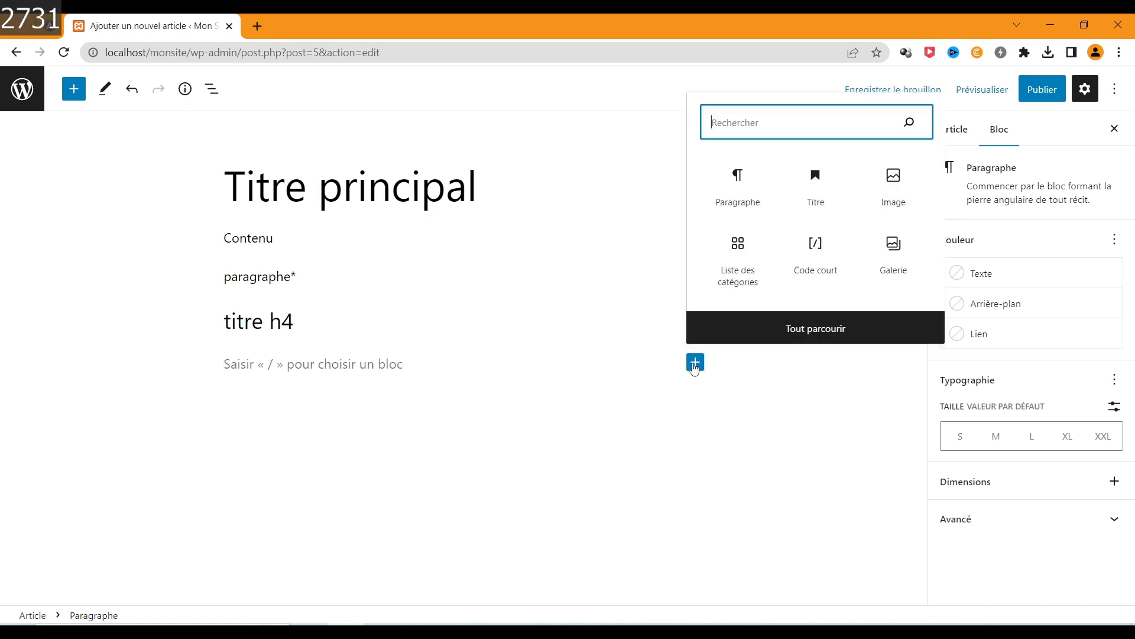
click(900, 183)
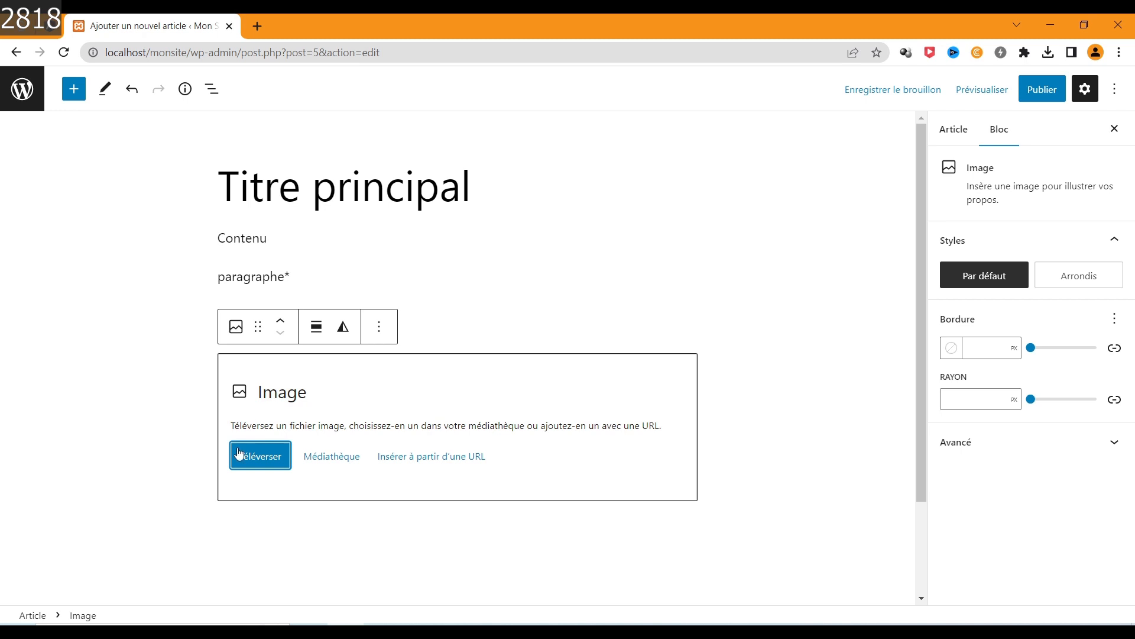
click(249, 454)
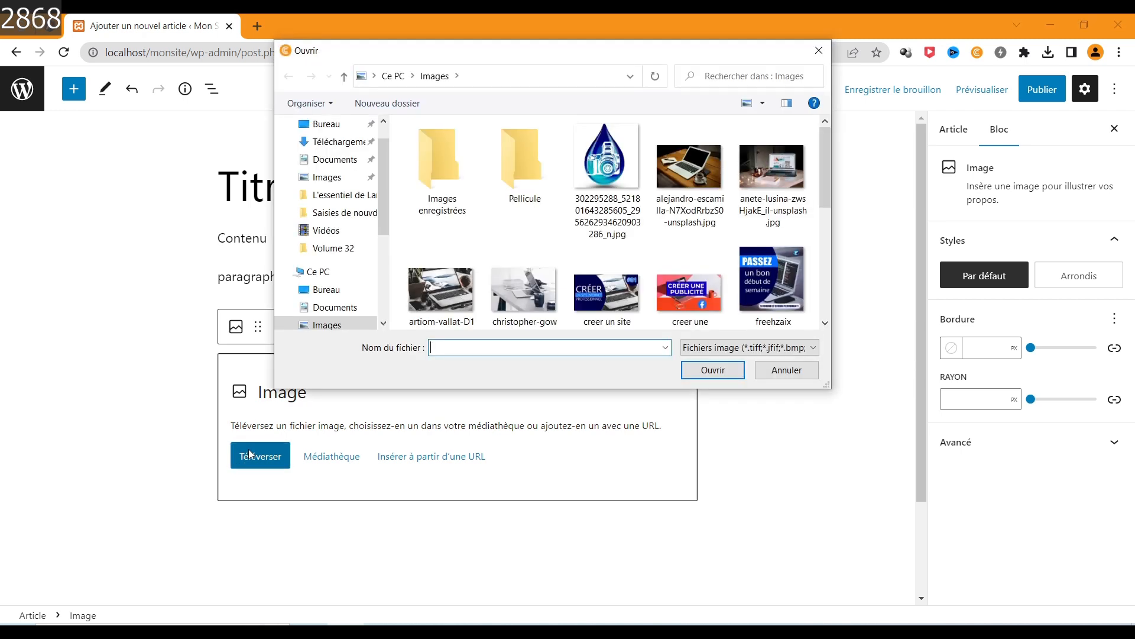
click(778, 170)
click(714, 369)
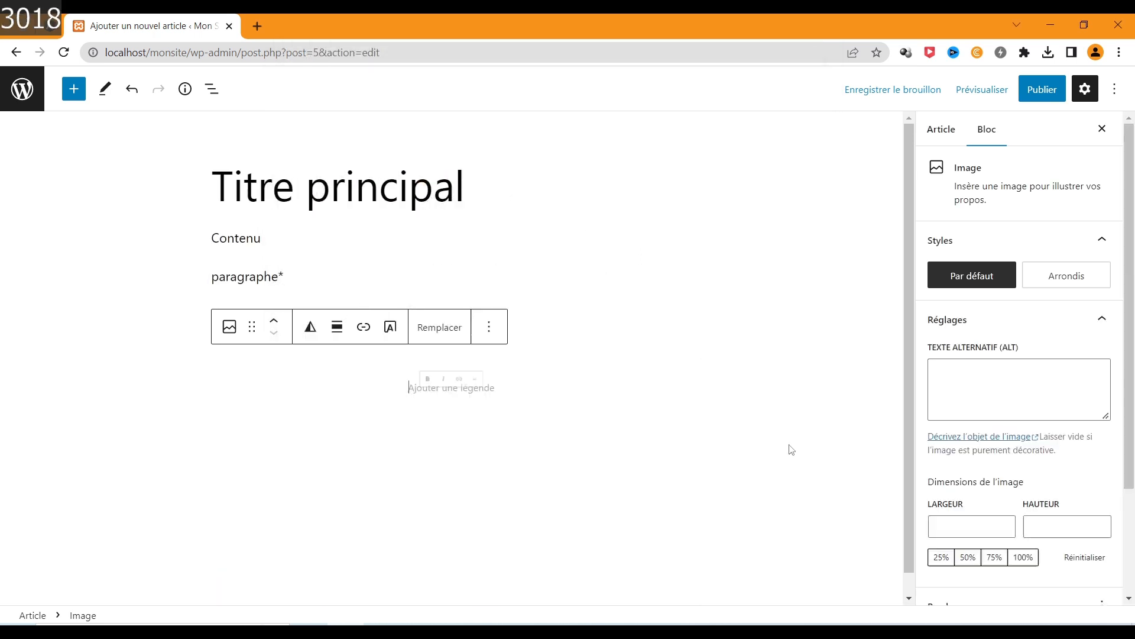
Give the uploaded image the caption "Computer" and deselect the image block
scroll(791, 449, down, 4)
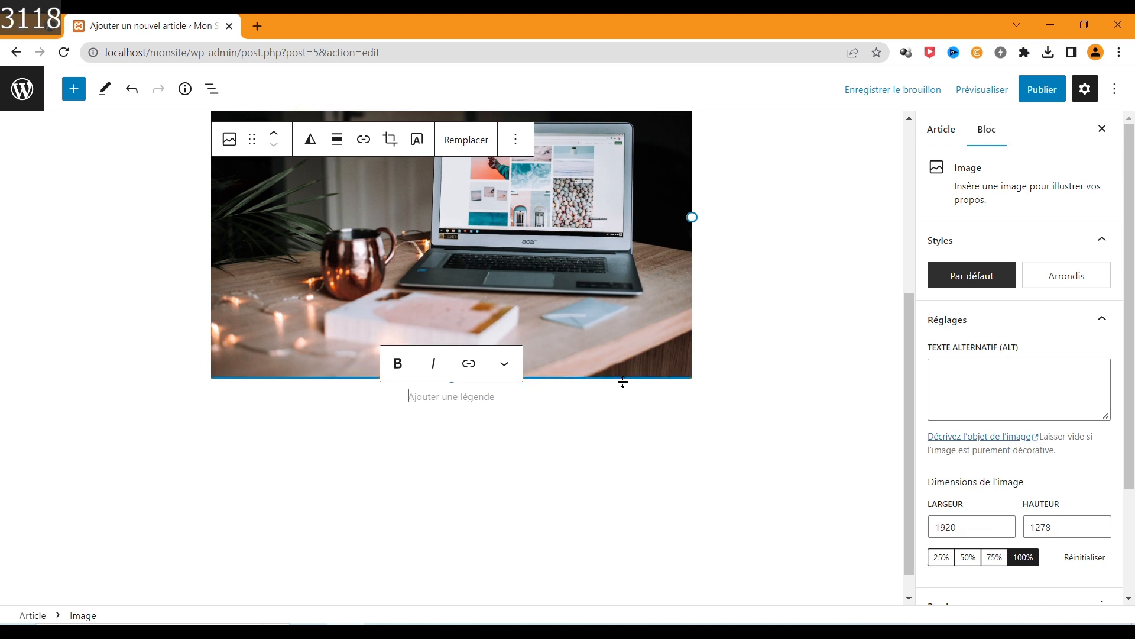
text(computer)
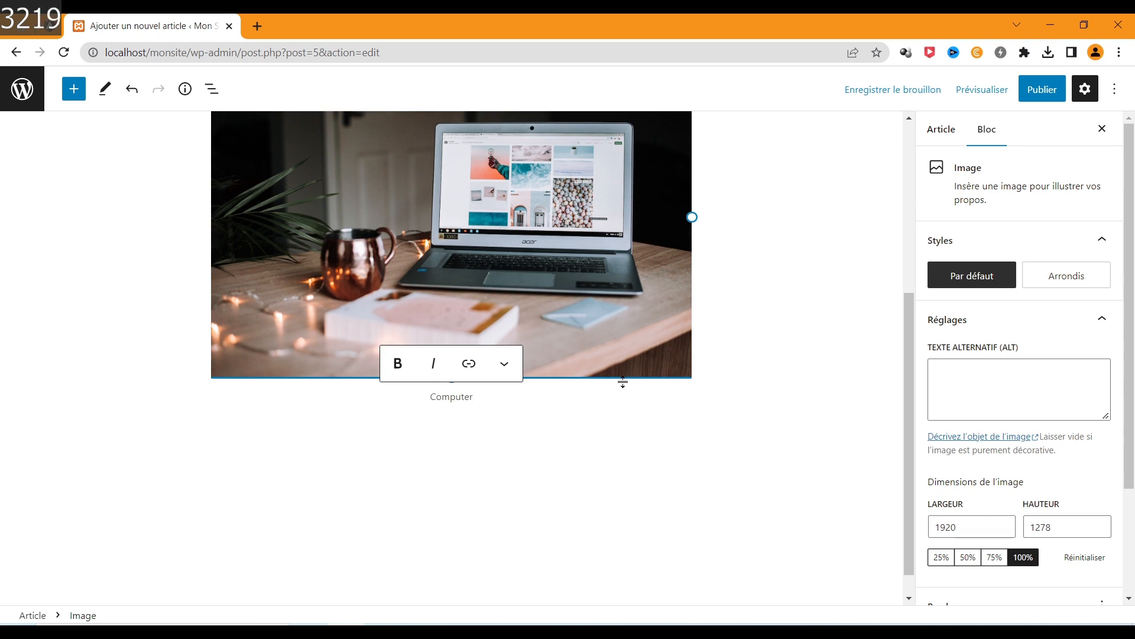
click(861, 335)
scroll(863, 335, up, 2)
scroll(863, 335, up, 2)
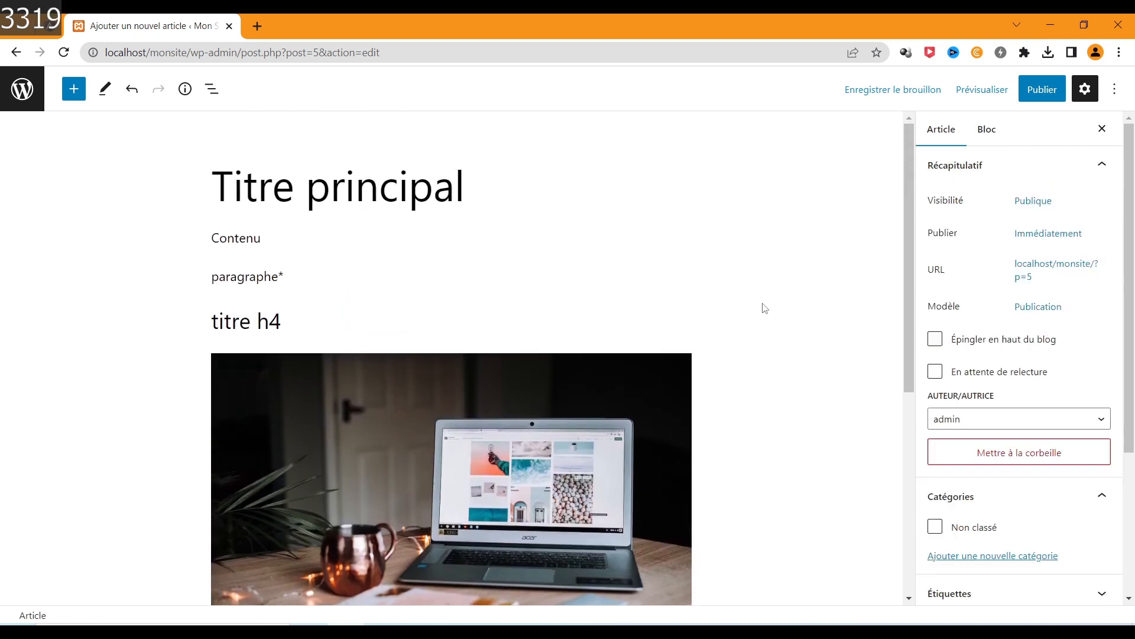
Try scheduling the article's publication for 28 December 2022, and restore immediate publication
click(1084, 90)
click(1084, 89)
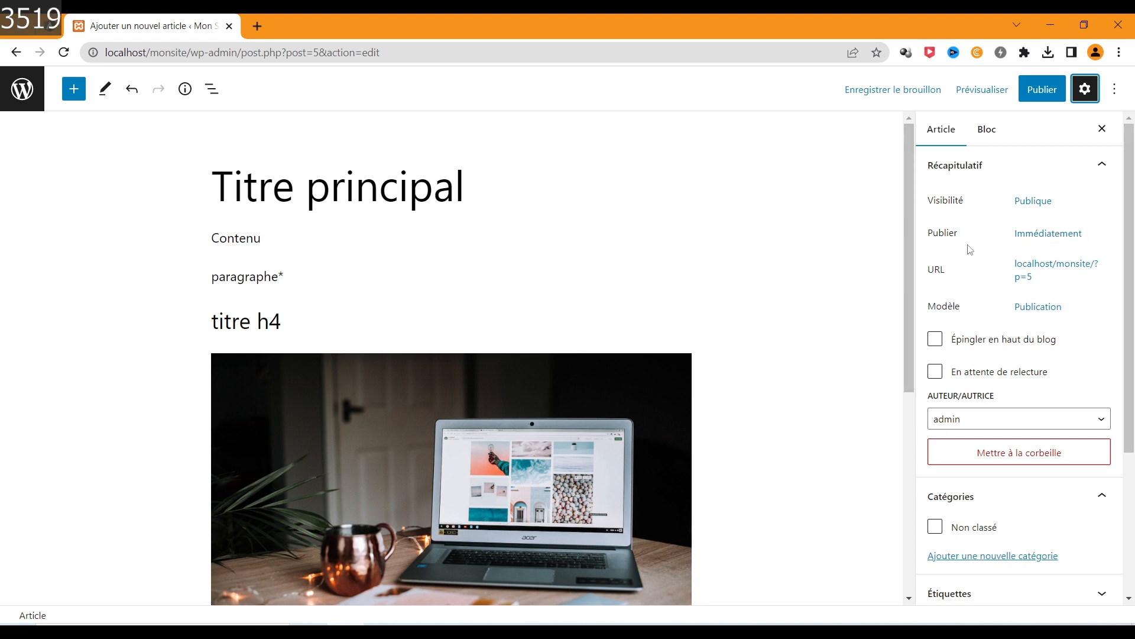
click(1063, 233)
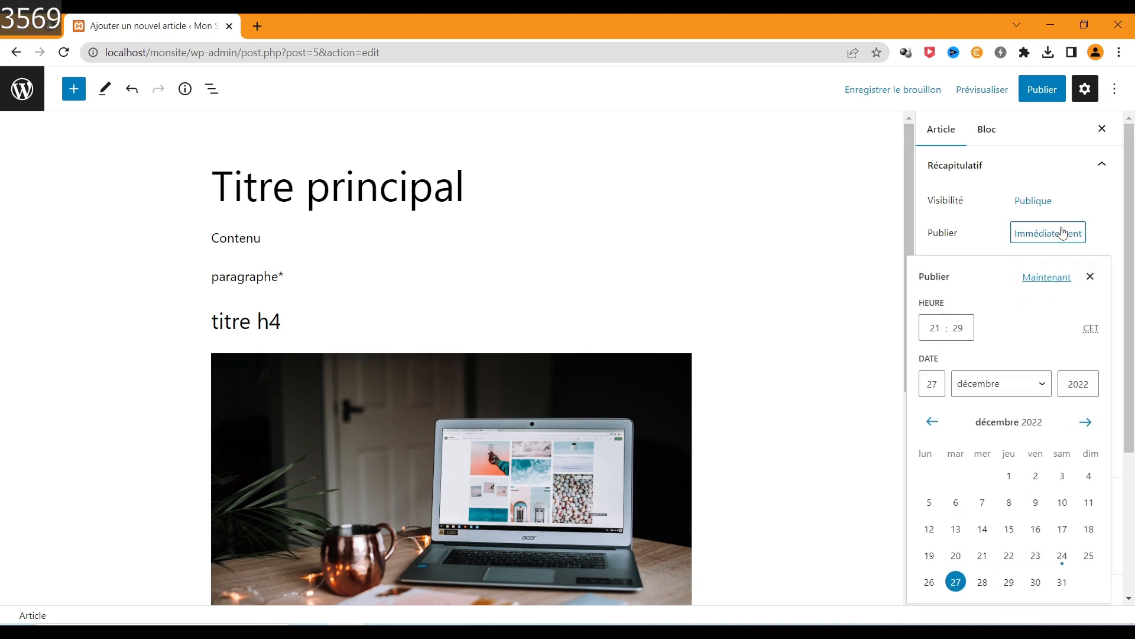
click(982, 586)
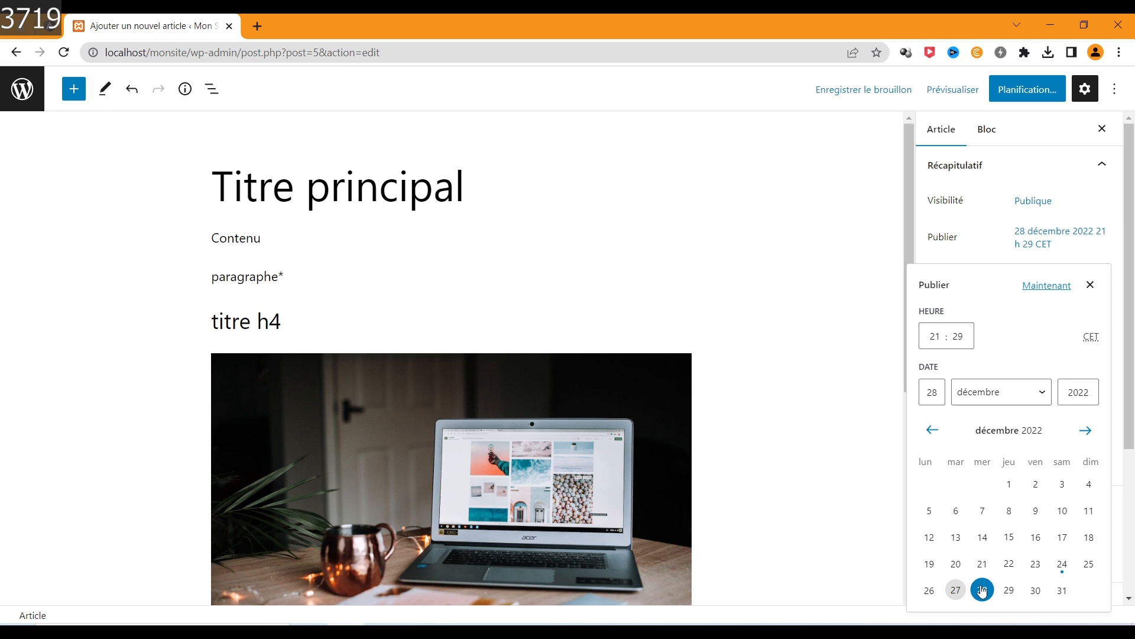
click(961, 589)
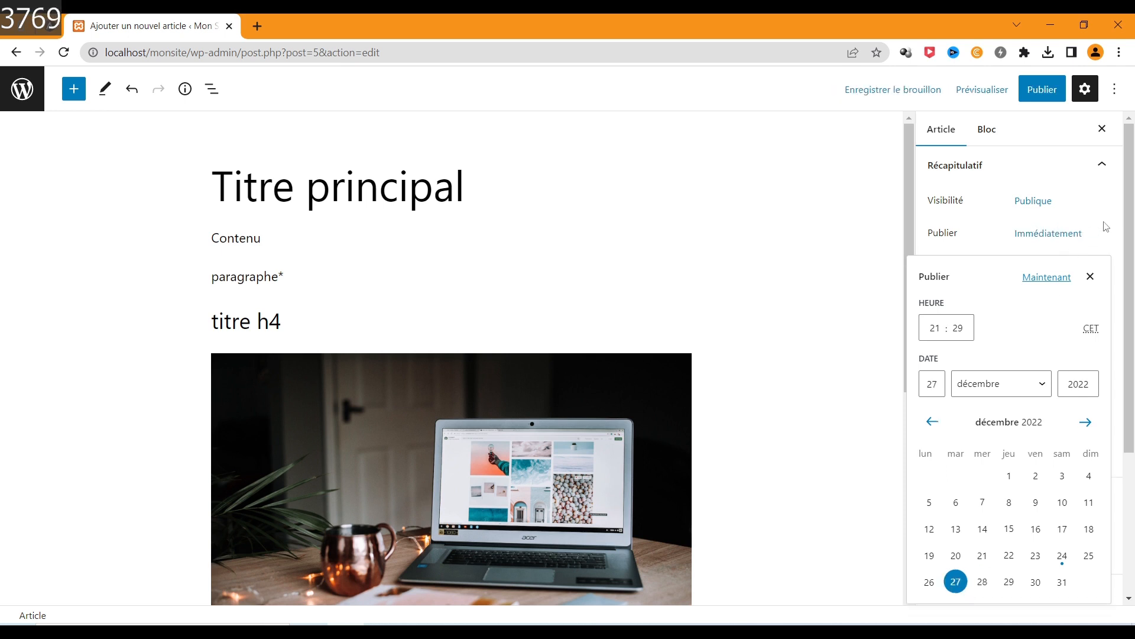
click(1039, 284)
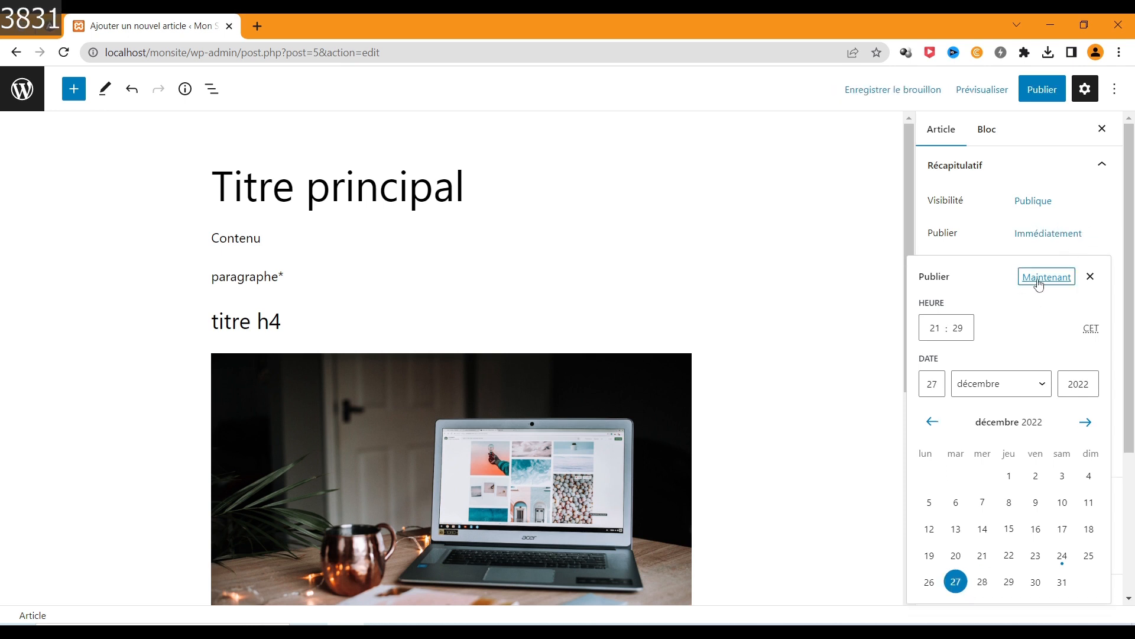
click(1090, 277)
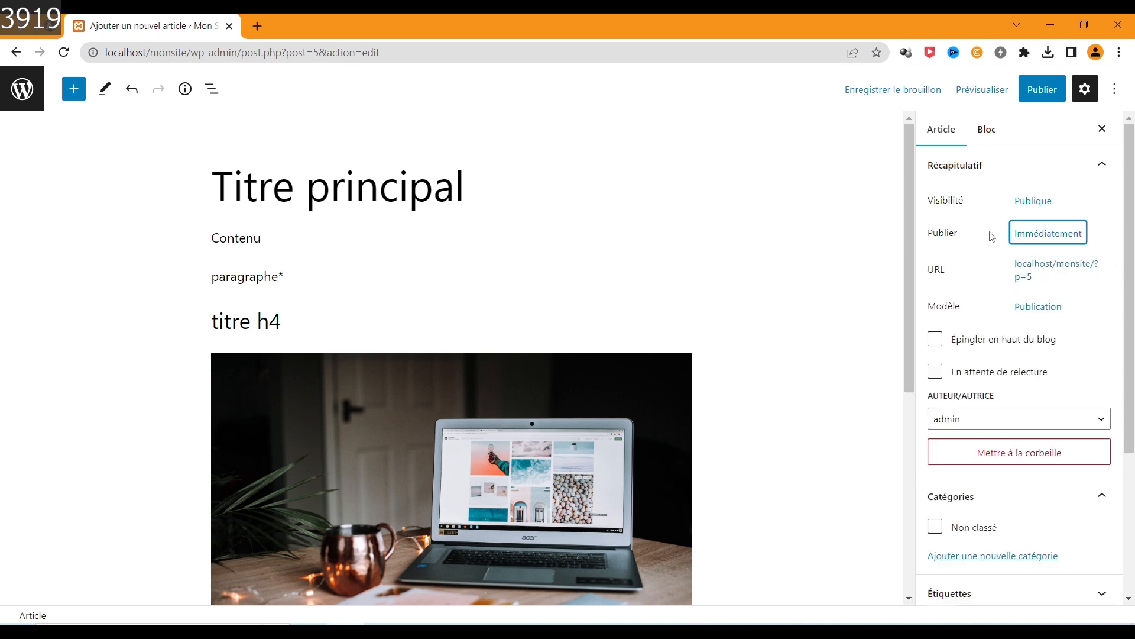
Create the category "Technologie" for the article without a parent category, and expand the tag settings
scroll(1012, 233, down, 4)
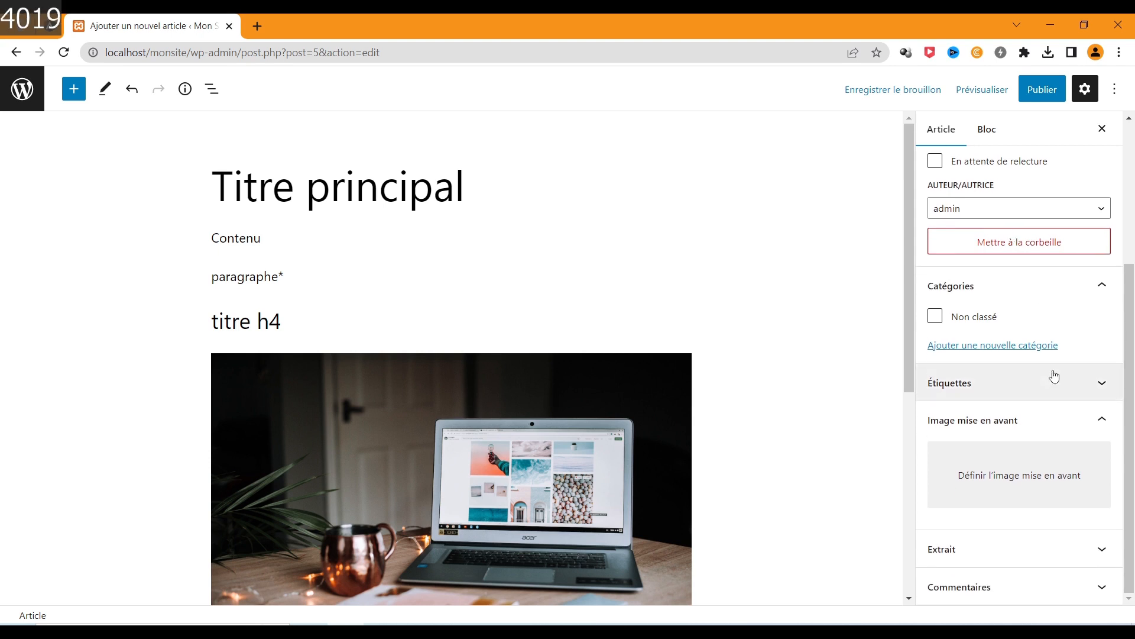
click(998, 348)
click(1007, 379)
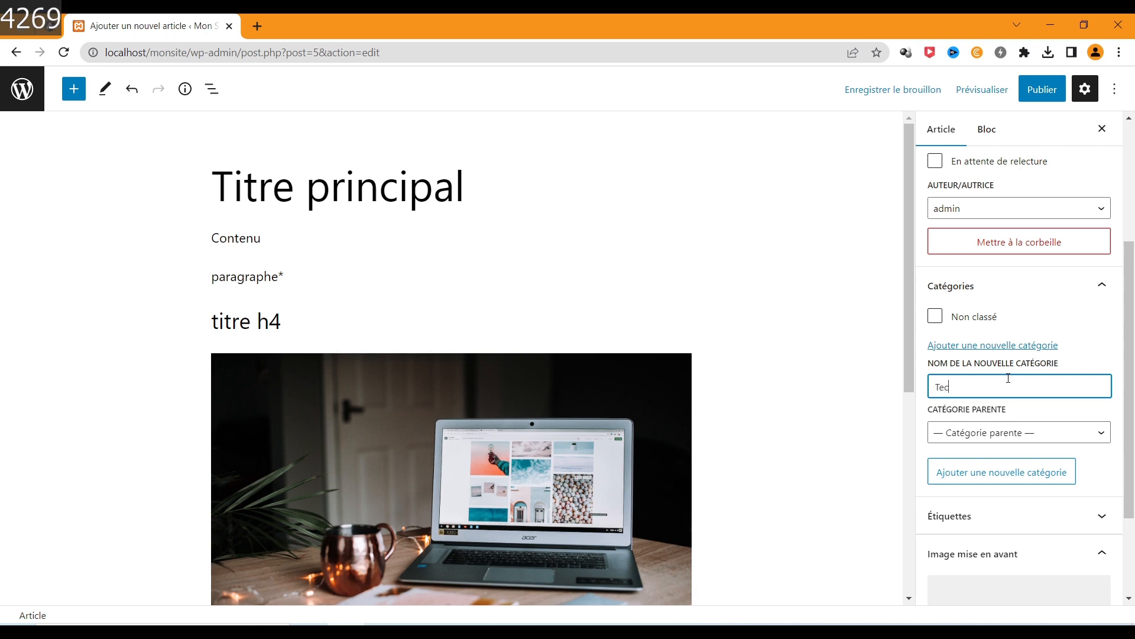
text(Technolog)
click(1010, 477)
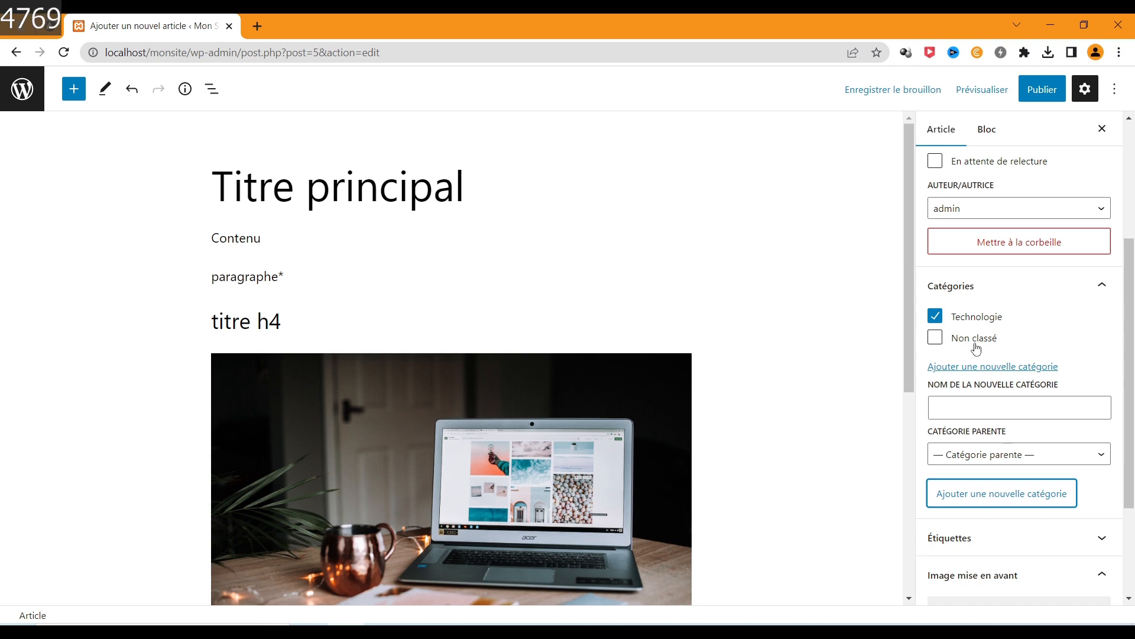
scroll(976, 349, down, 3)
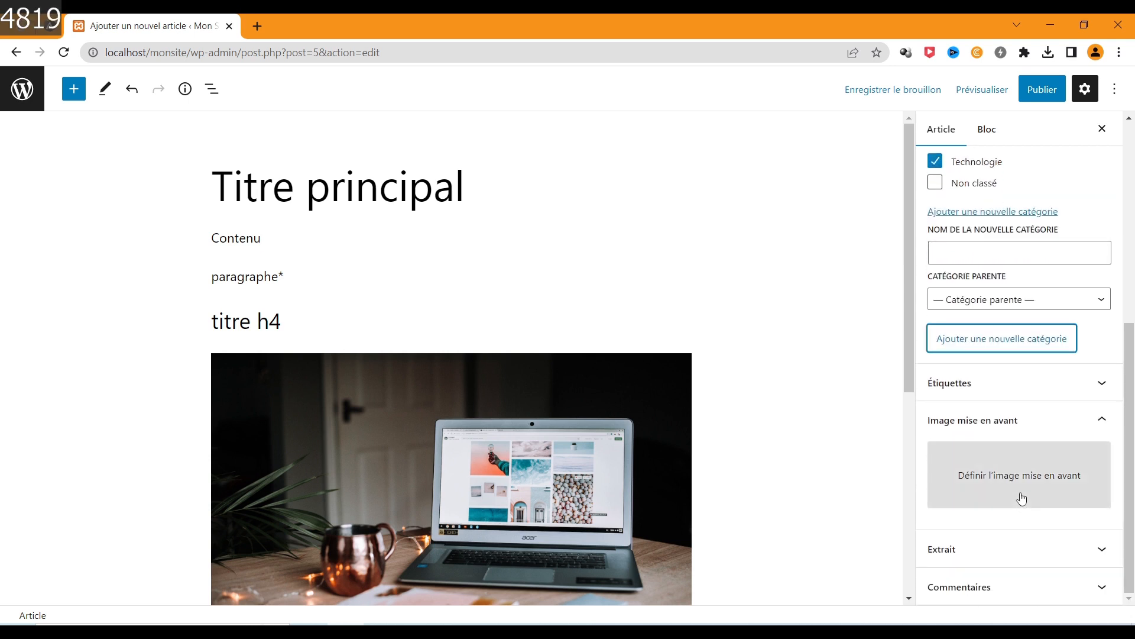
click(997, 381)
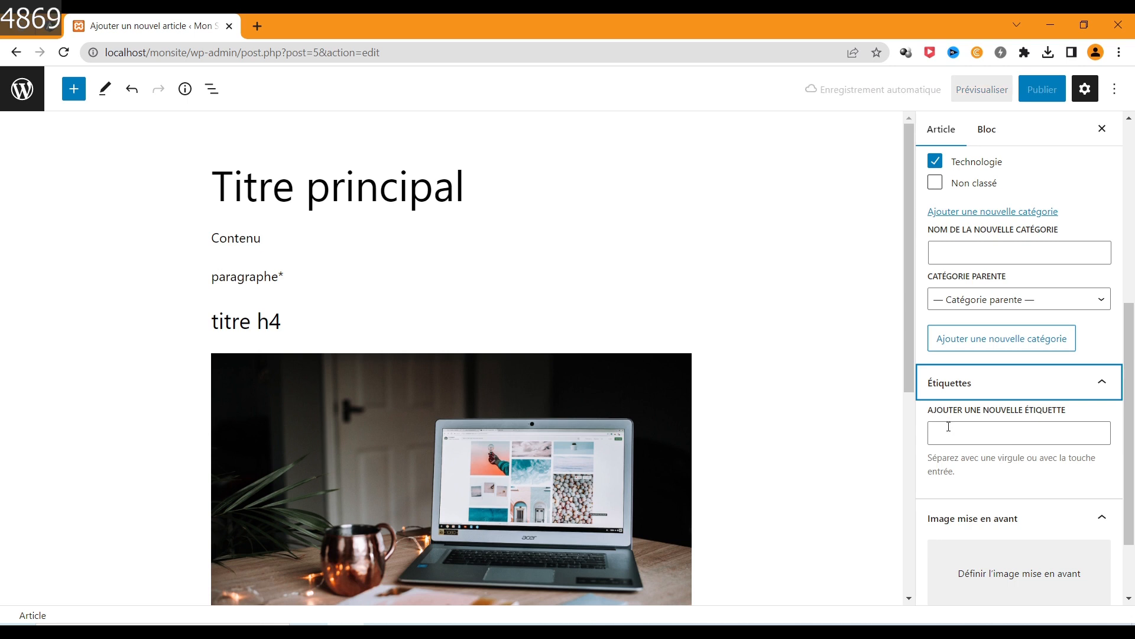
scroll(1033, 430, down, 2)
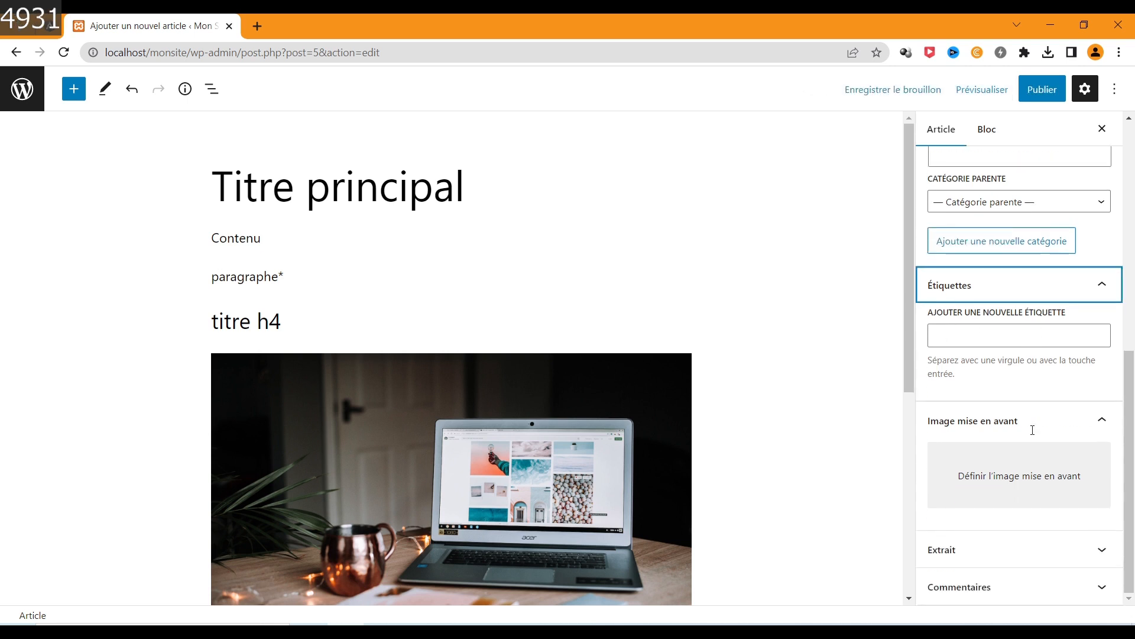
Upload the photo ending in "N7XodRrbzS0-unsplash.jpg" from the Images folder and set it as the article's featured image
click(1000, 474)
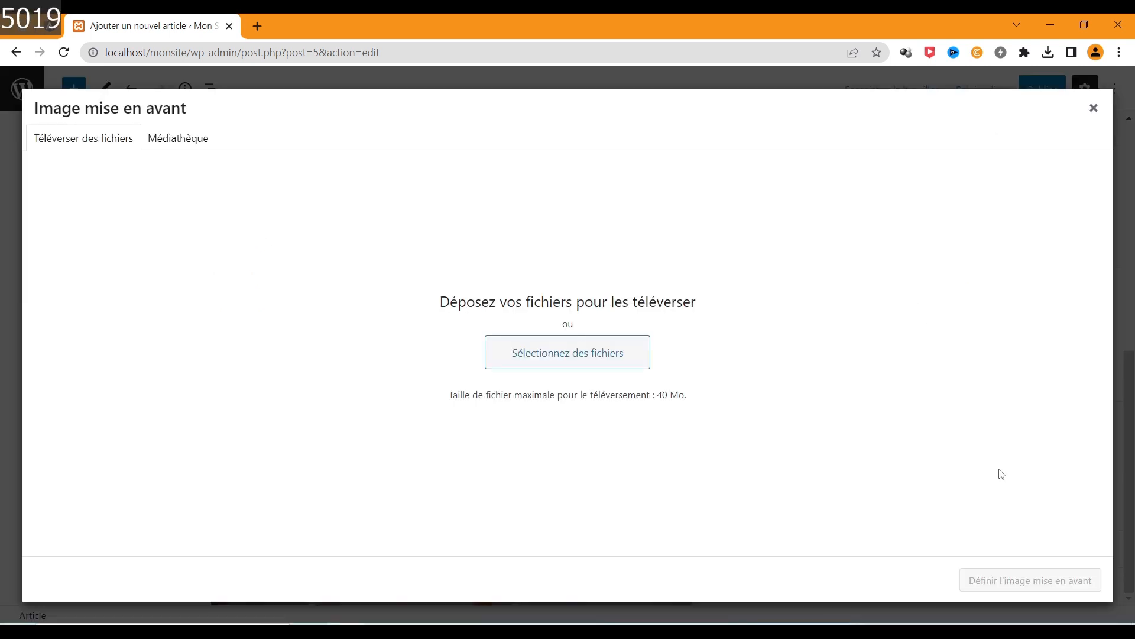
click(541, 360)
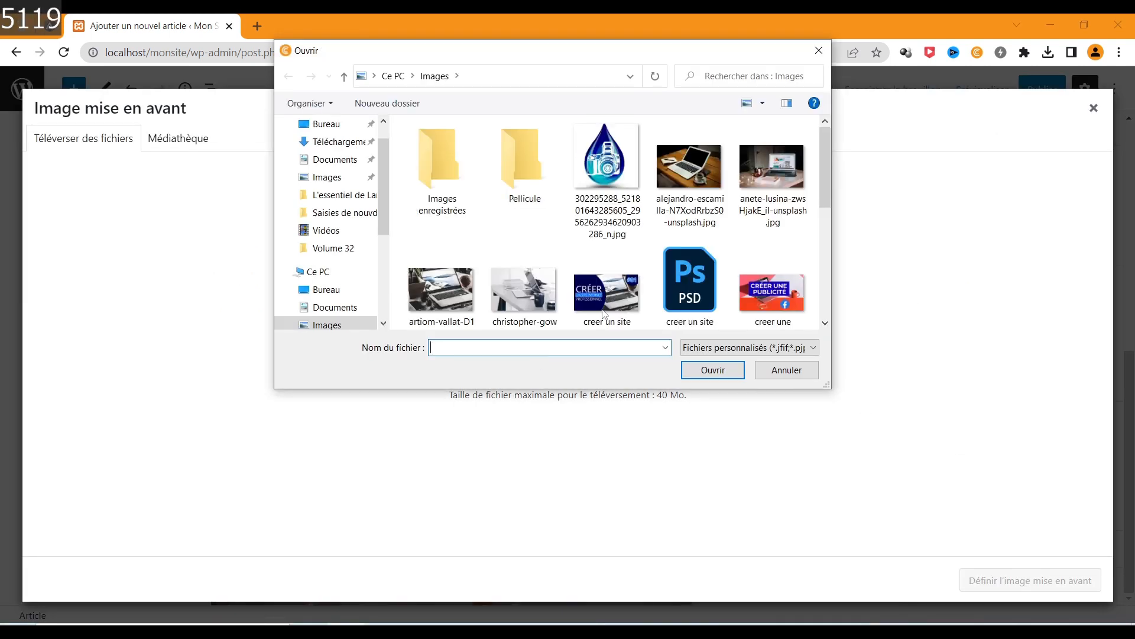
click(689, 171)
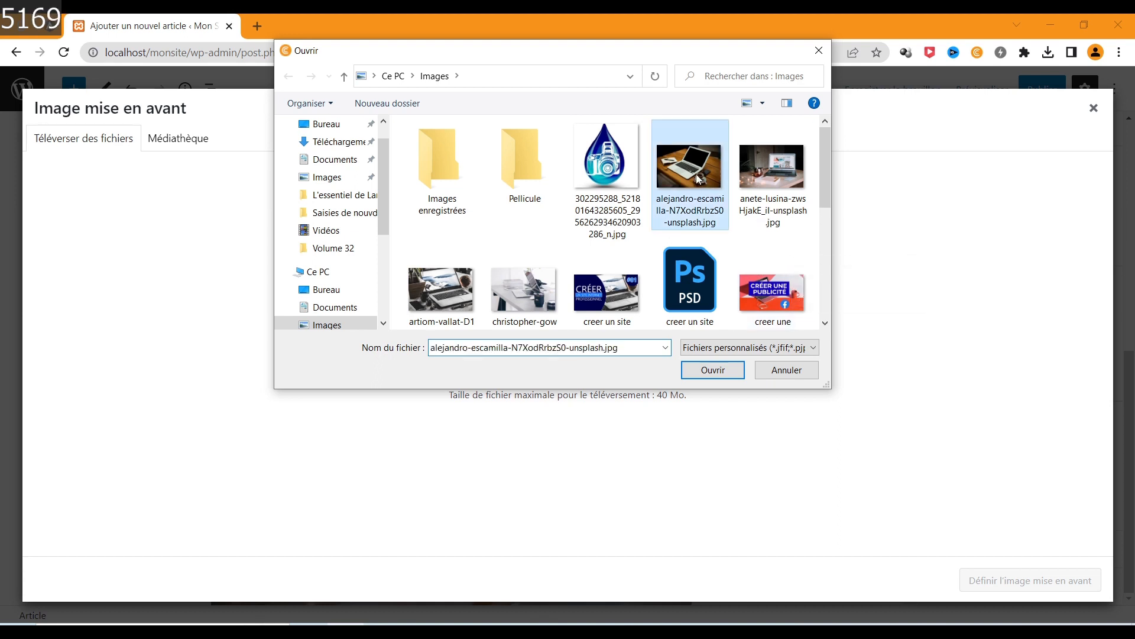
click(713, 370)
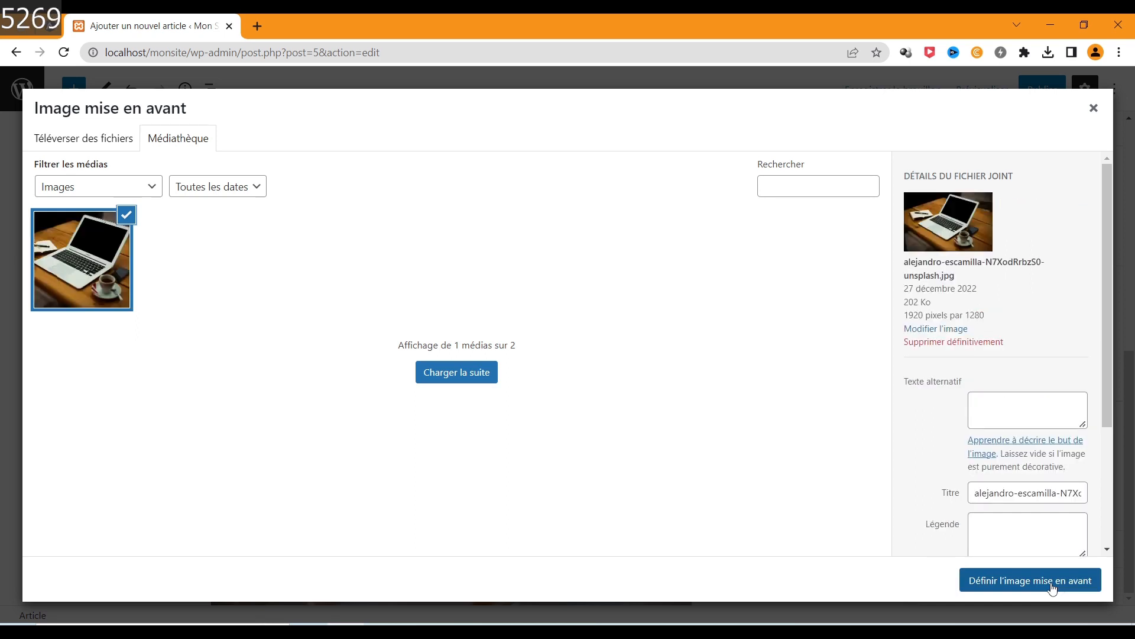
click(1052, 582)
scroll(1051, 581, down, 2)
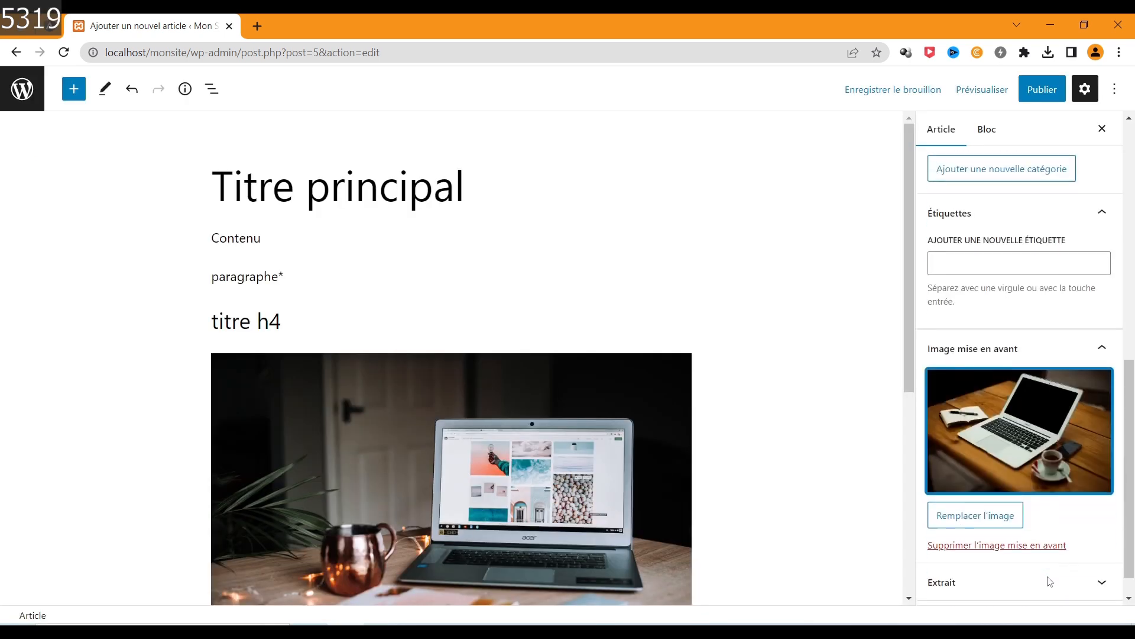
Look over the article content, publish the article with public visibility, and open its live page
scroll(604, 431, down, 5)
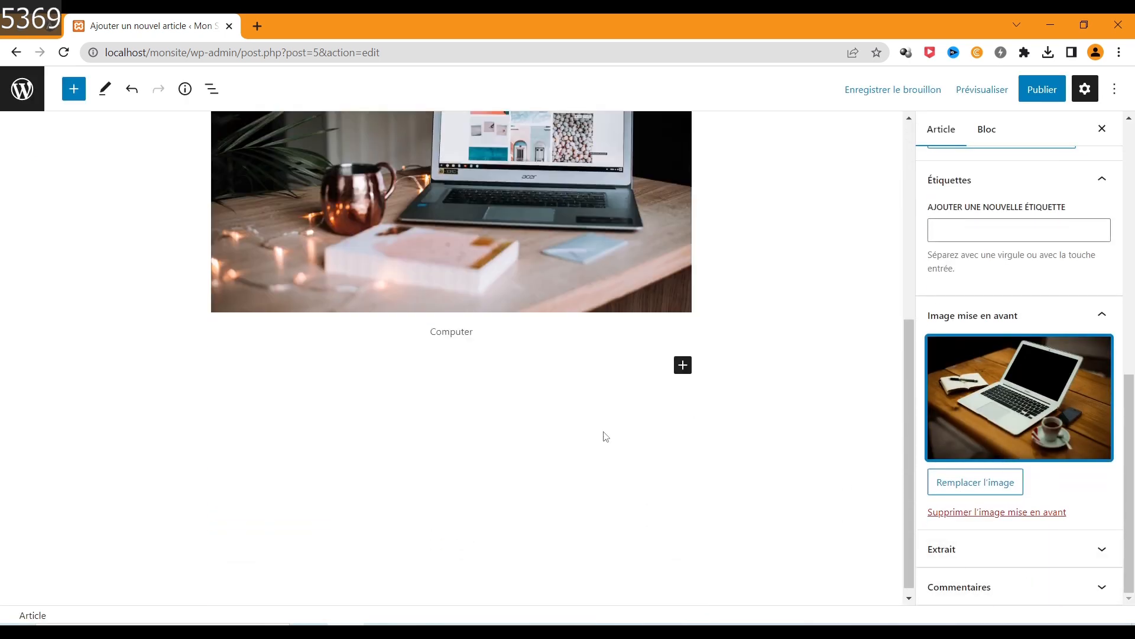
scroll(605, 434, up, 5)
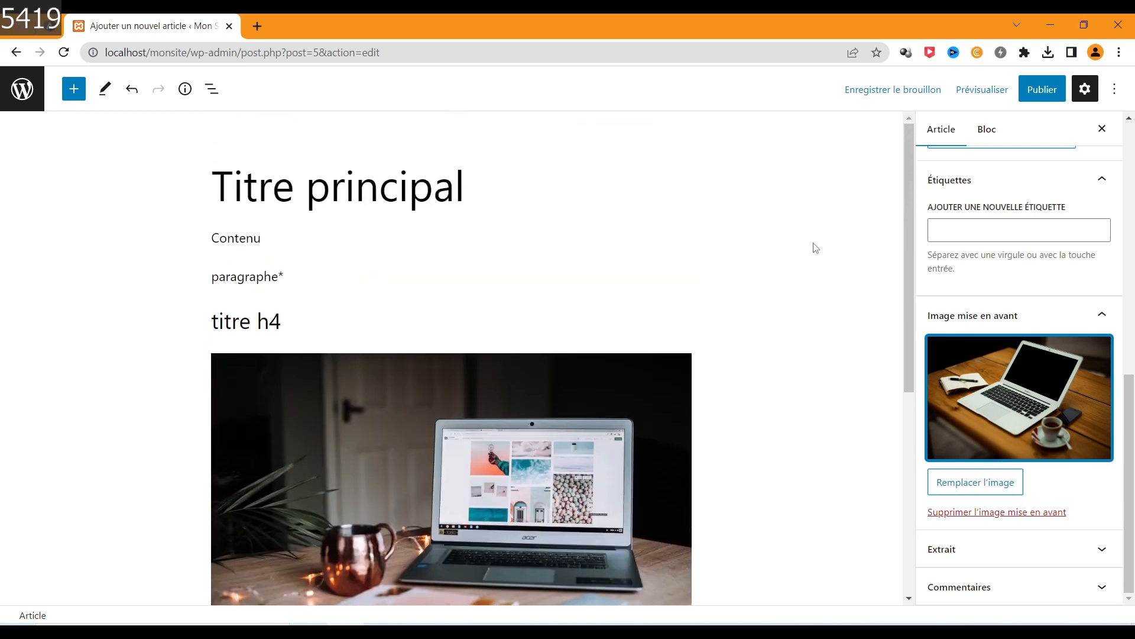
click(1042, 94)
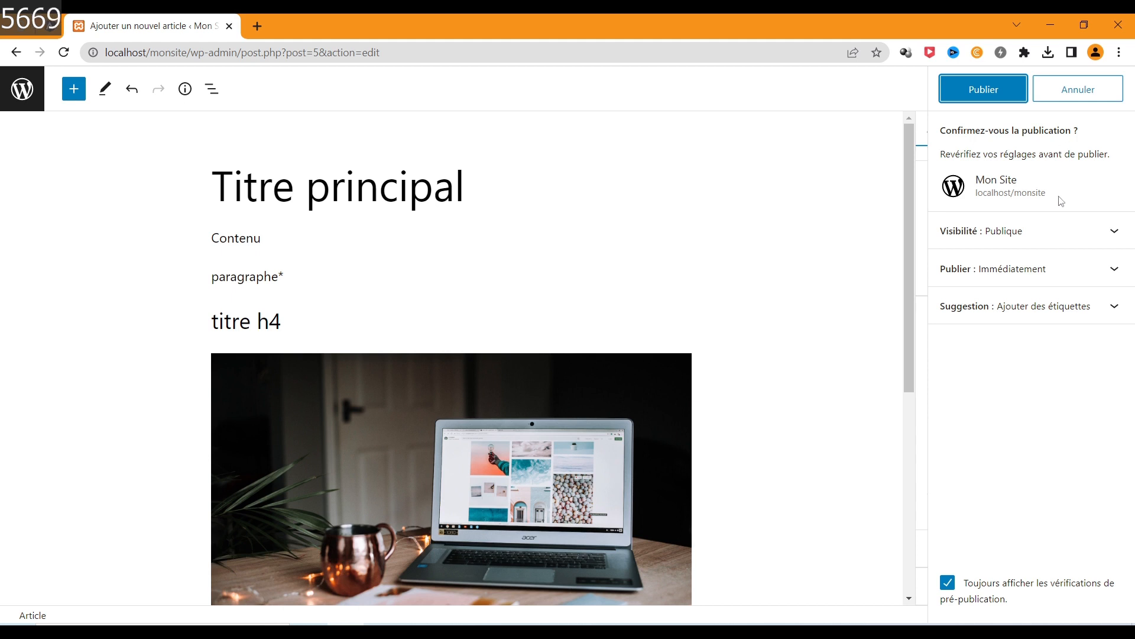
click(982, 92)
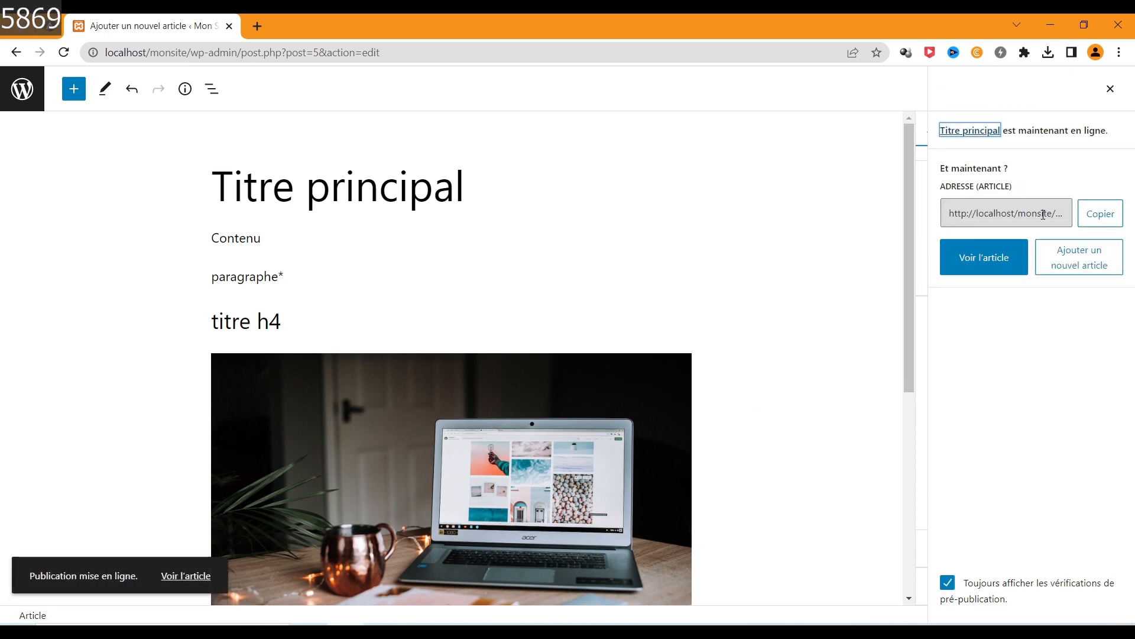
click(975, 261)
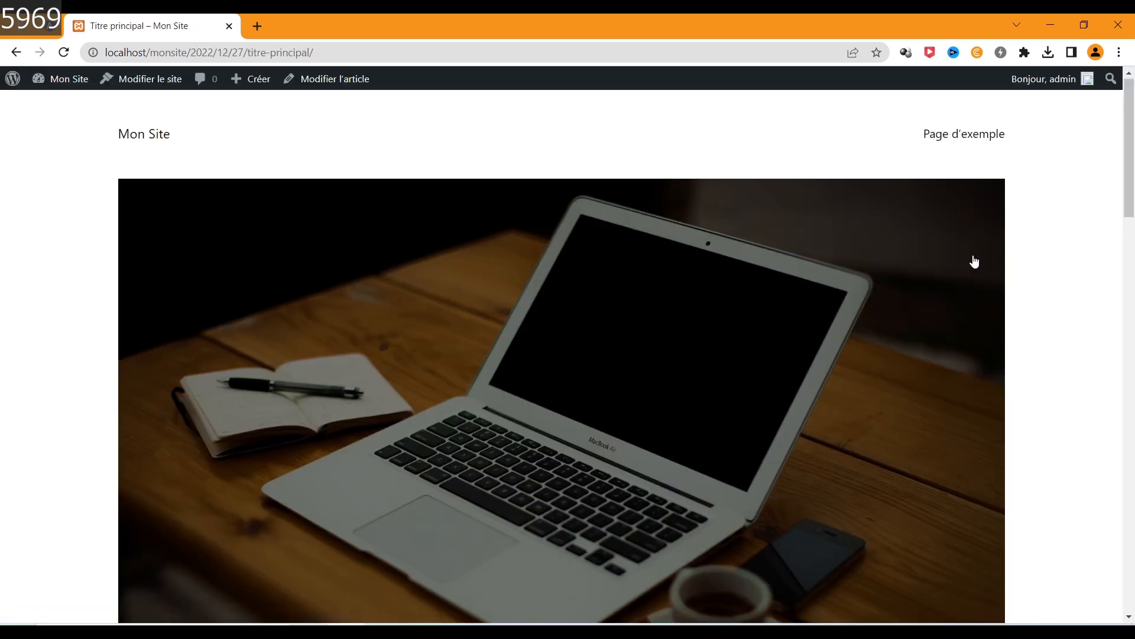
Examine the featured image, main title, paragraphs and H4 heading on the published article page
scroll(975, 261, down, 10)
scroll(974, 260, up, 6)
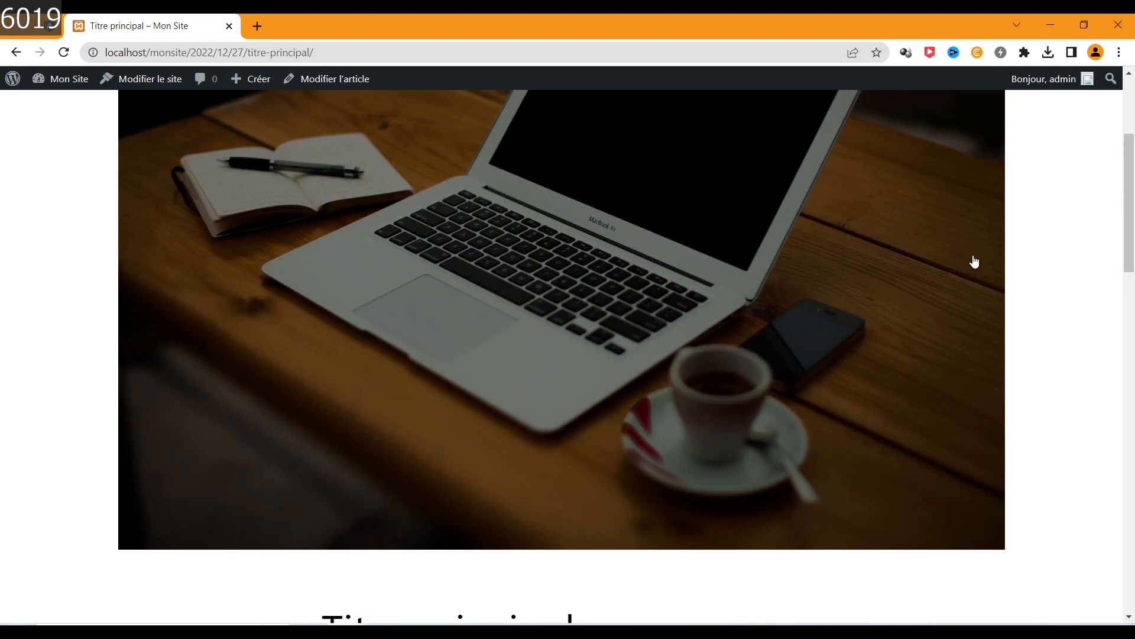
scroll(975, 261, up, 4)
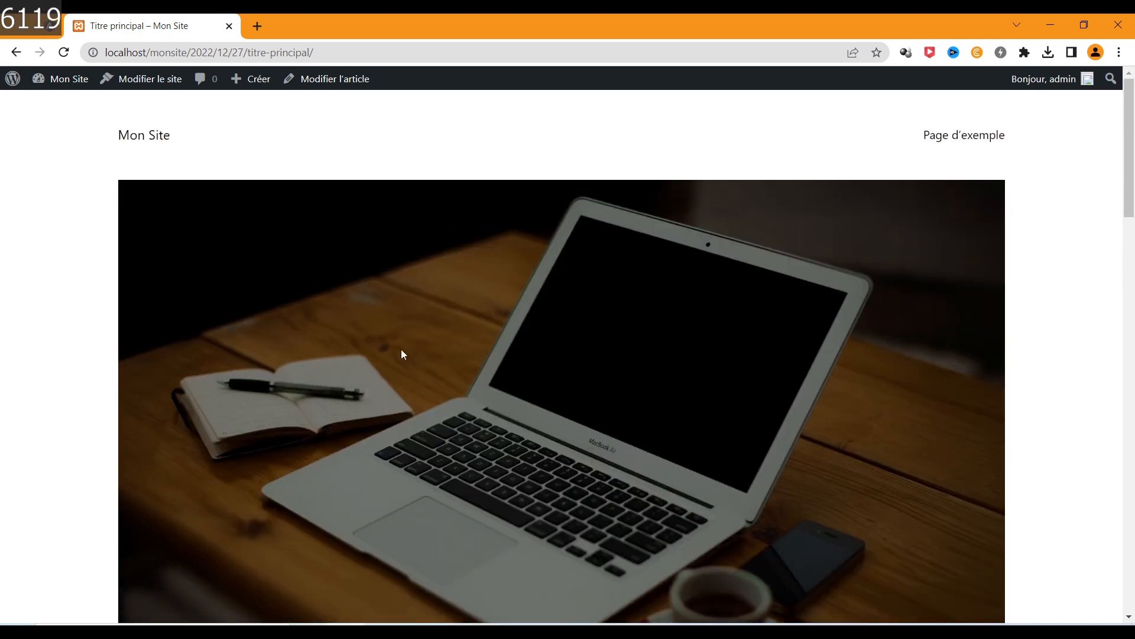
scroll(401, 349, down, 9)
drag(316, 329, 603, 327)
scroll(603, 328, down, 2)
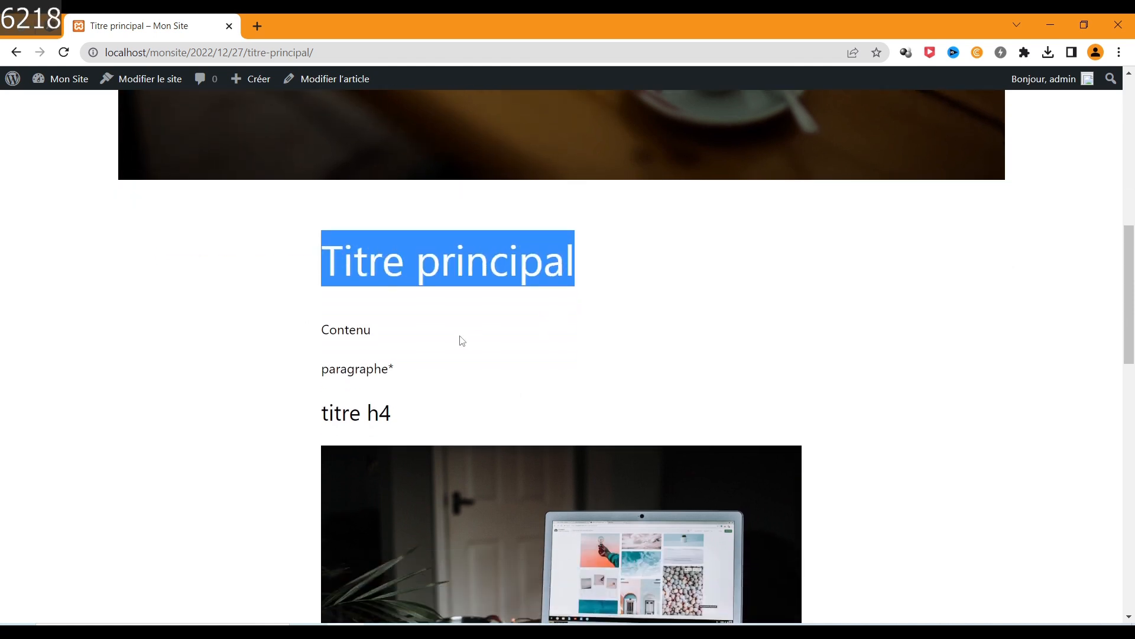
drag(320, 332, 472, 392)
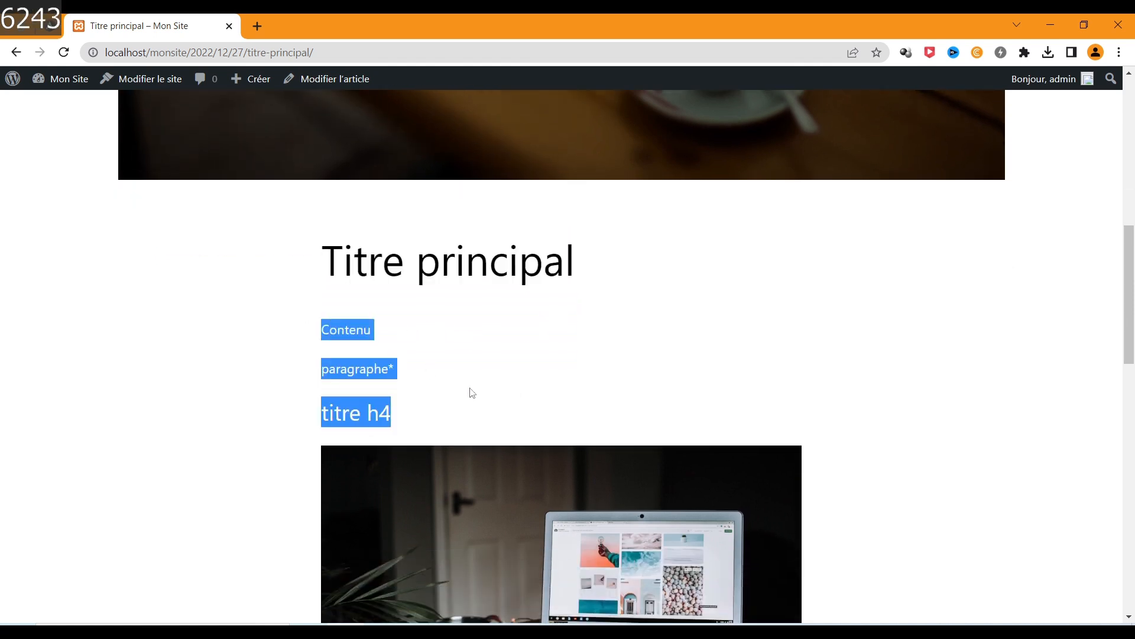
click(507, 420)
Examine the captioned image, publication details, category and comment section of the published article
scroll(507, 414, down, 4)
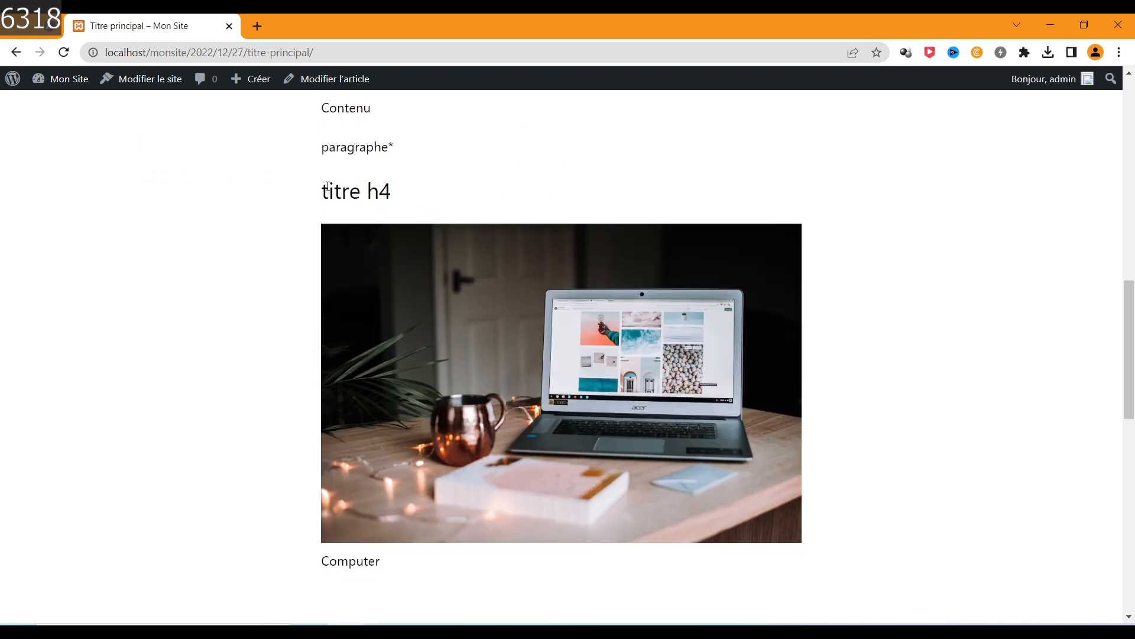
scroll(353, 198, down, 3)
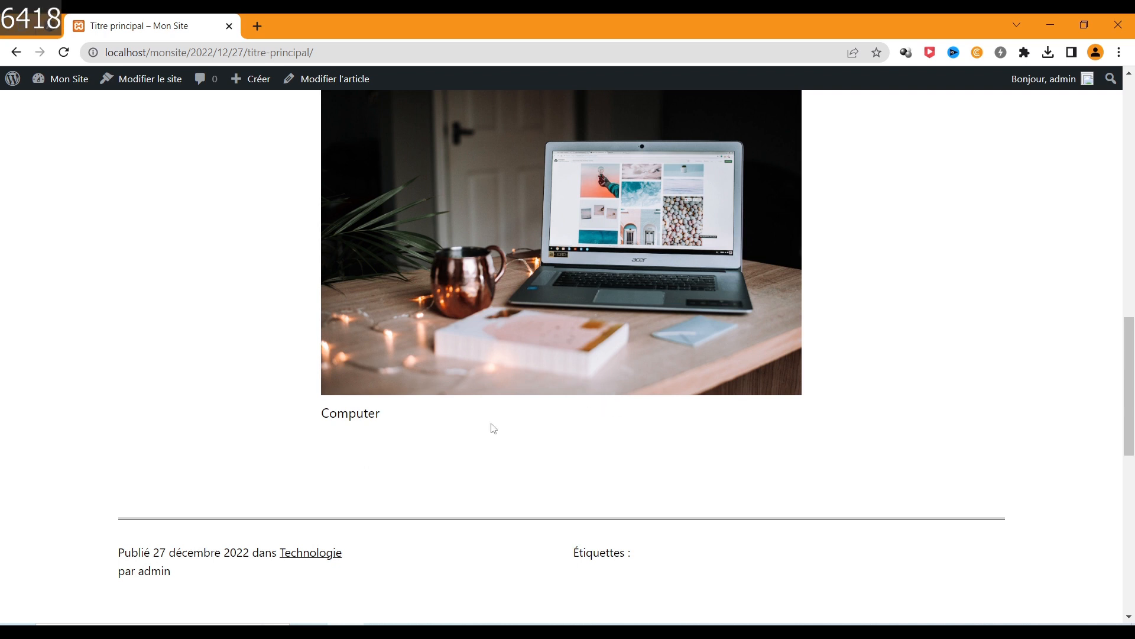
double_click(333, 413)
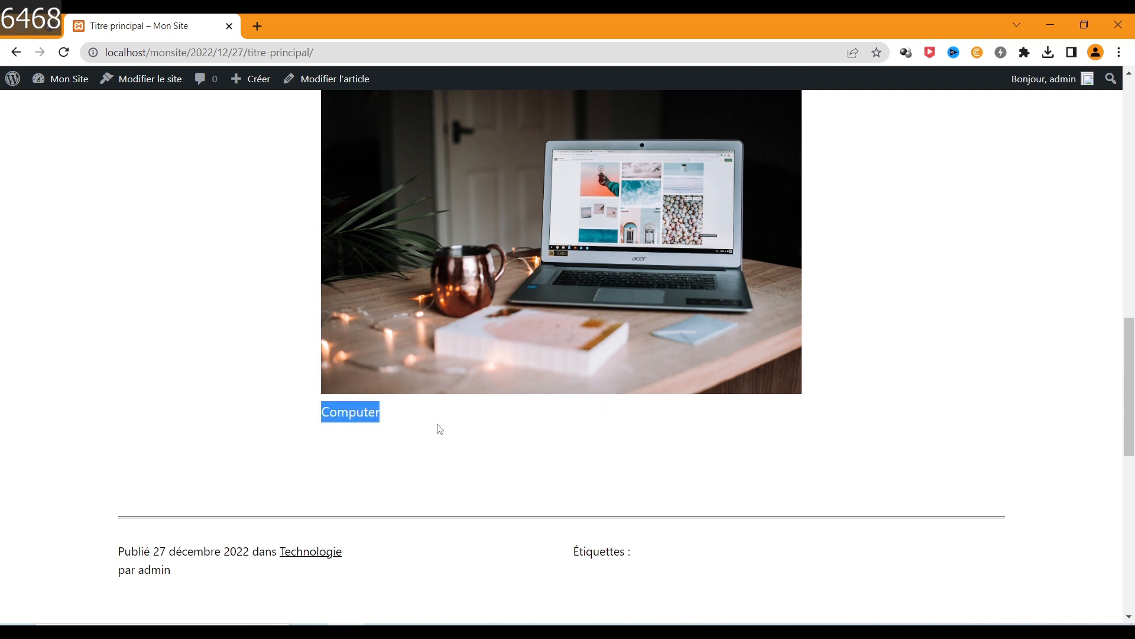
scroll(436, 427, down, 10)
scroll(438, 429, up, 12)
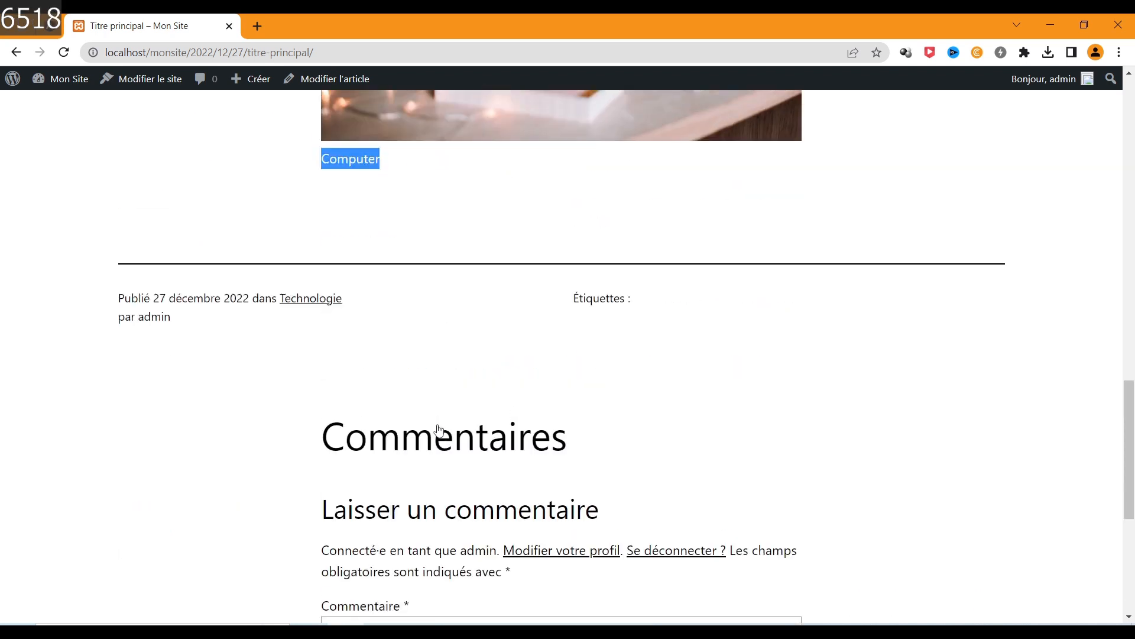
scroll(438, 424, up, 10)
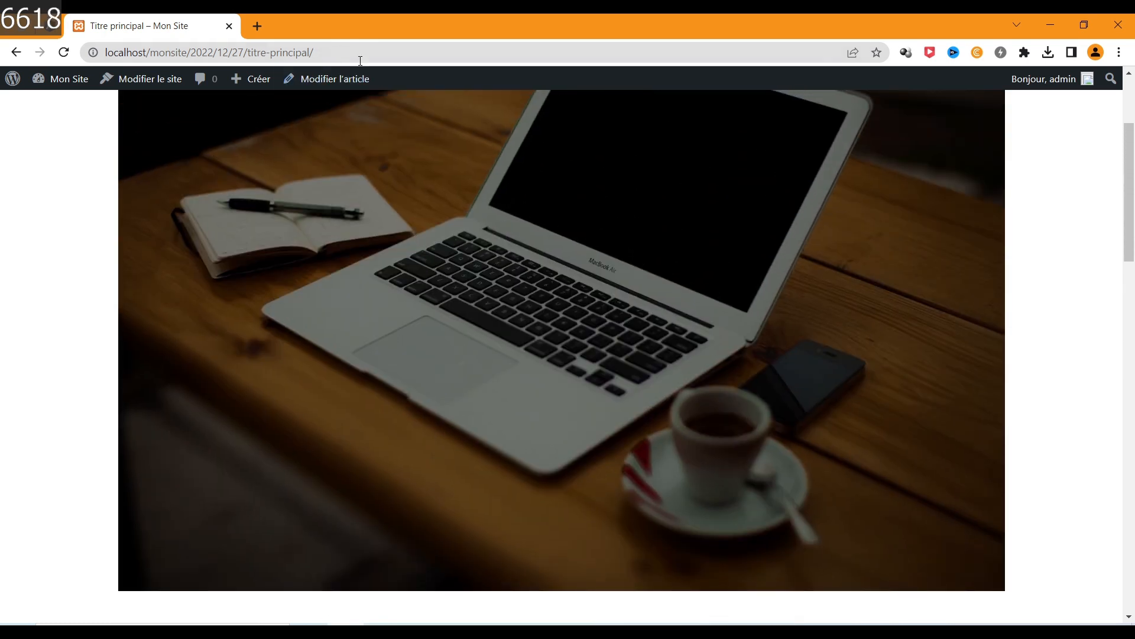
scroll(364, 190, up, 3)
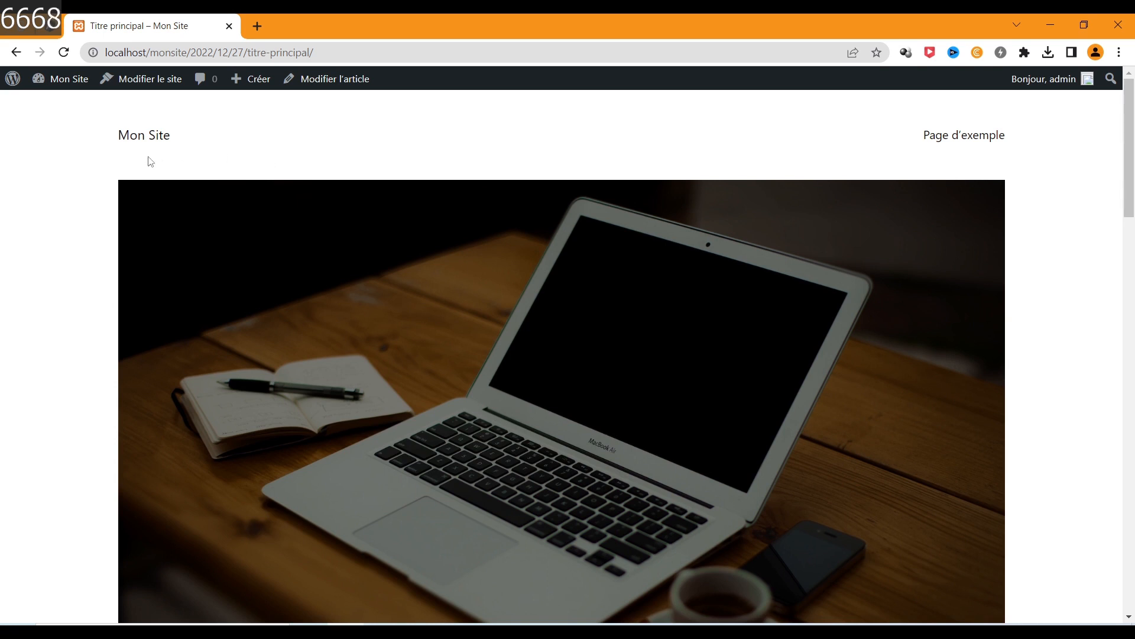
Review the article list on the site's home page, and open the article "Bonjour tout le monde !" to view its comments
click(137, 140)
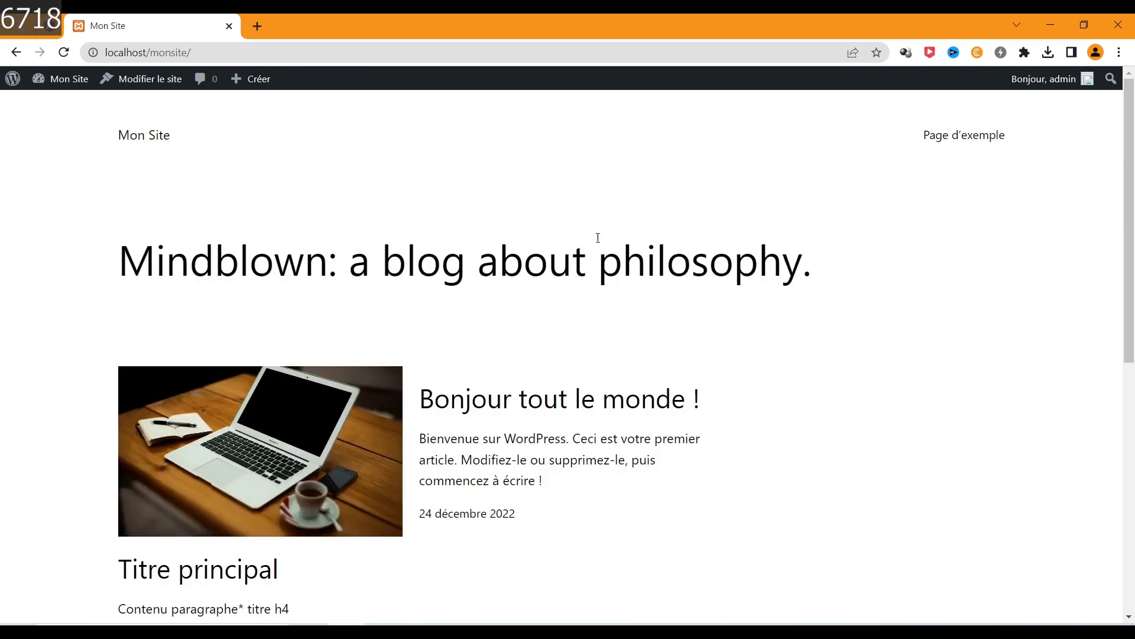
scroll(599, 238, down, 5)
scroll(601, 239, down, 3)
scroll(600, 239, up, 6)
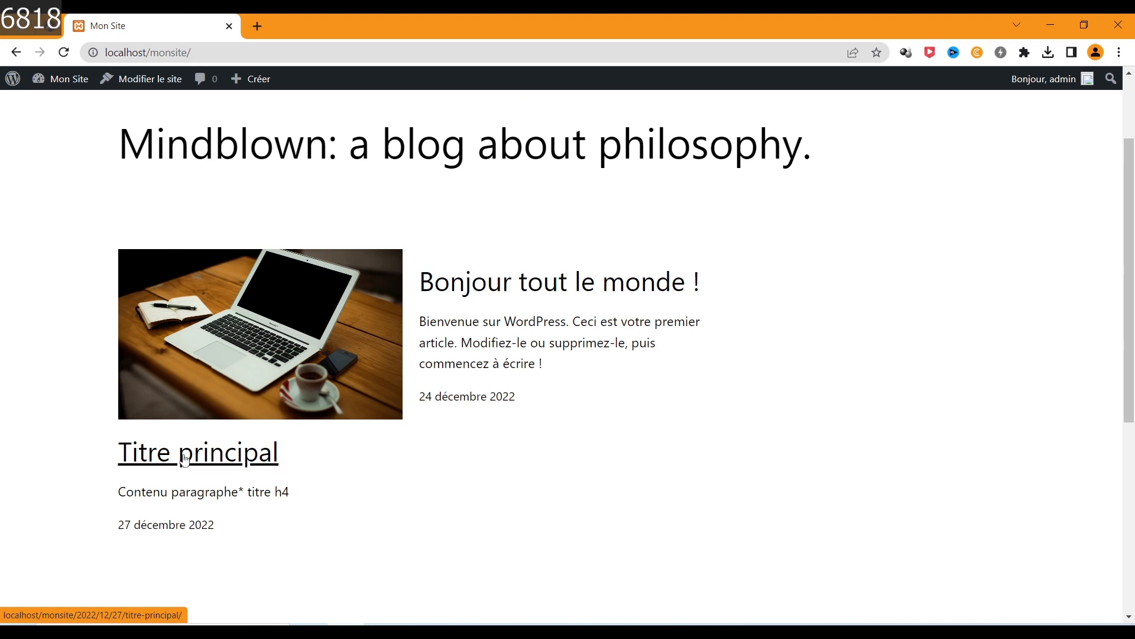
click(602, 290)
scroll(602, 290, down, 6)
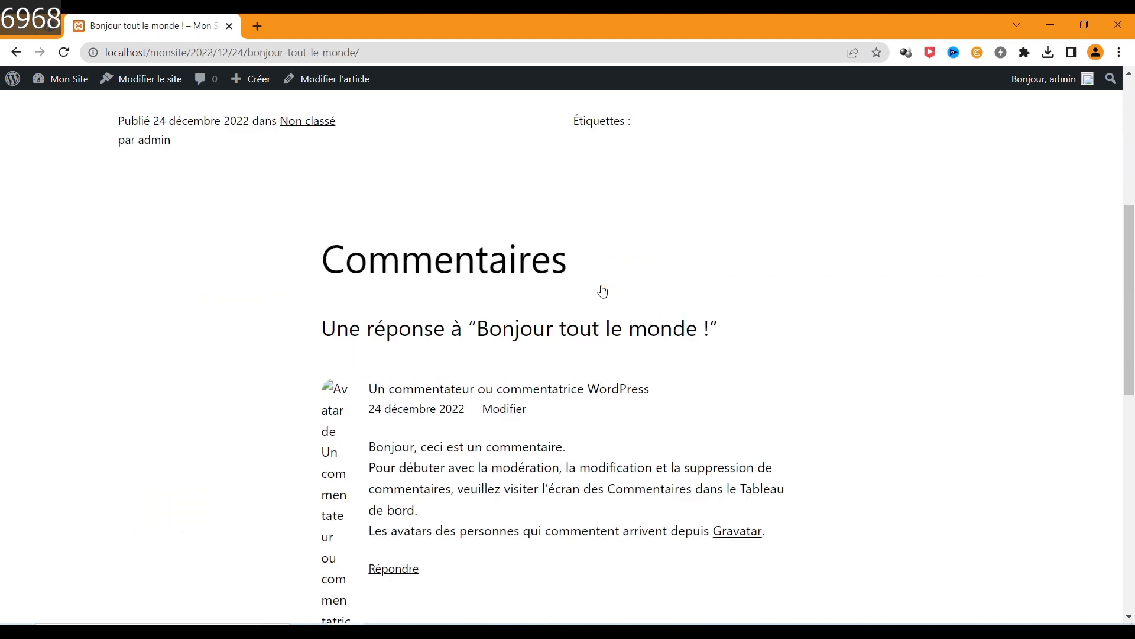
Go back to the dashboard and open the article "Bonjour tout le monde !" for editing from the list of all articles
scroll(603, 291, down, 10)
scroll(602, 290, up, 15)
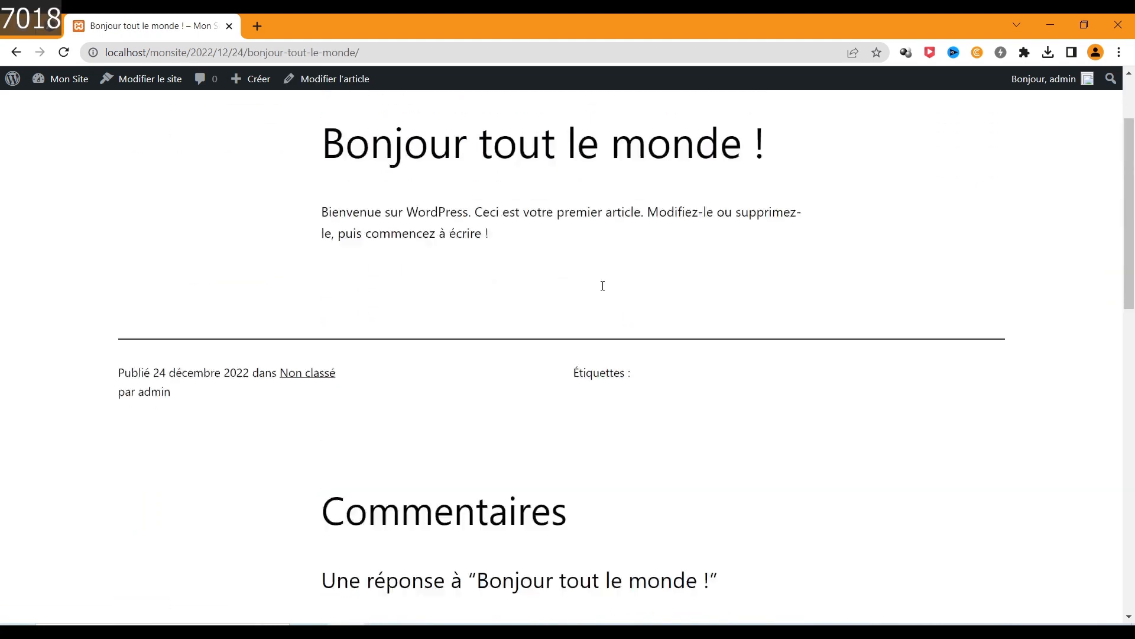
scroll(603, 286, up, 2)
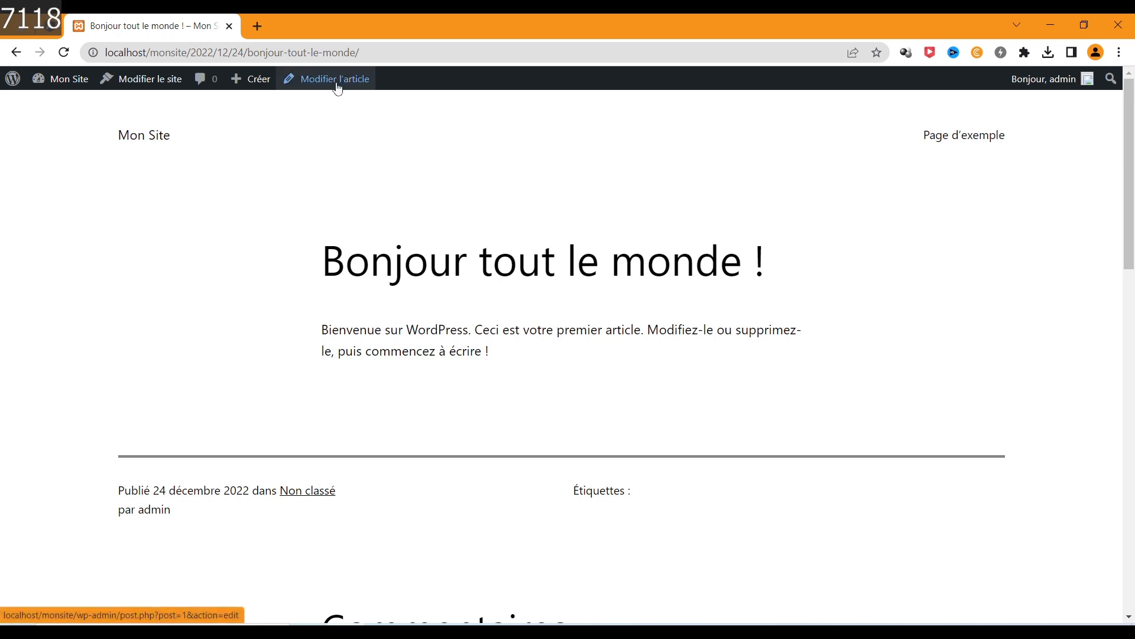
mouse_move(62, 80)
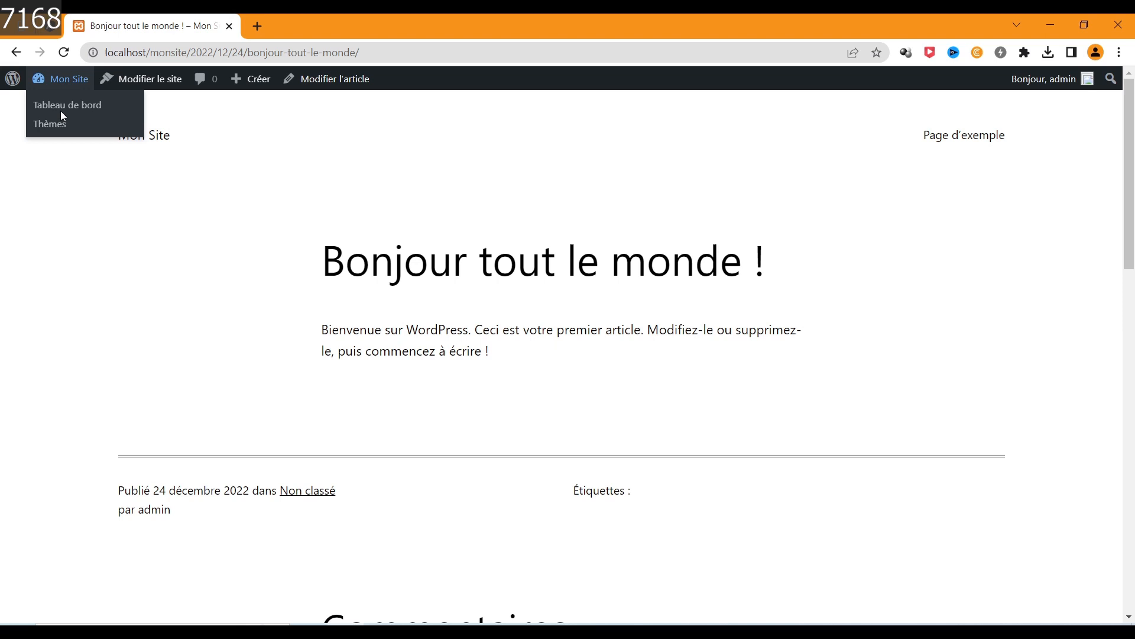
click(61, 107)
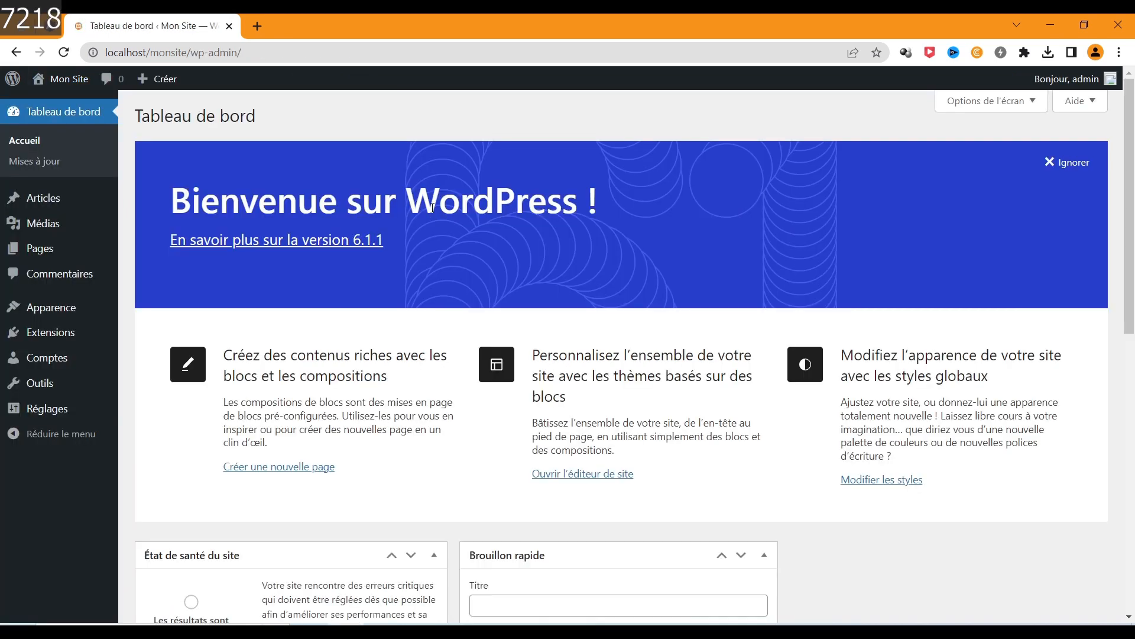
mouse_move(36, 197)
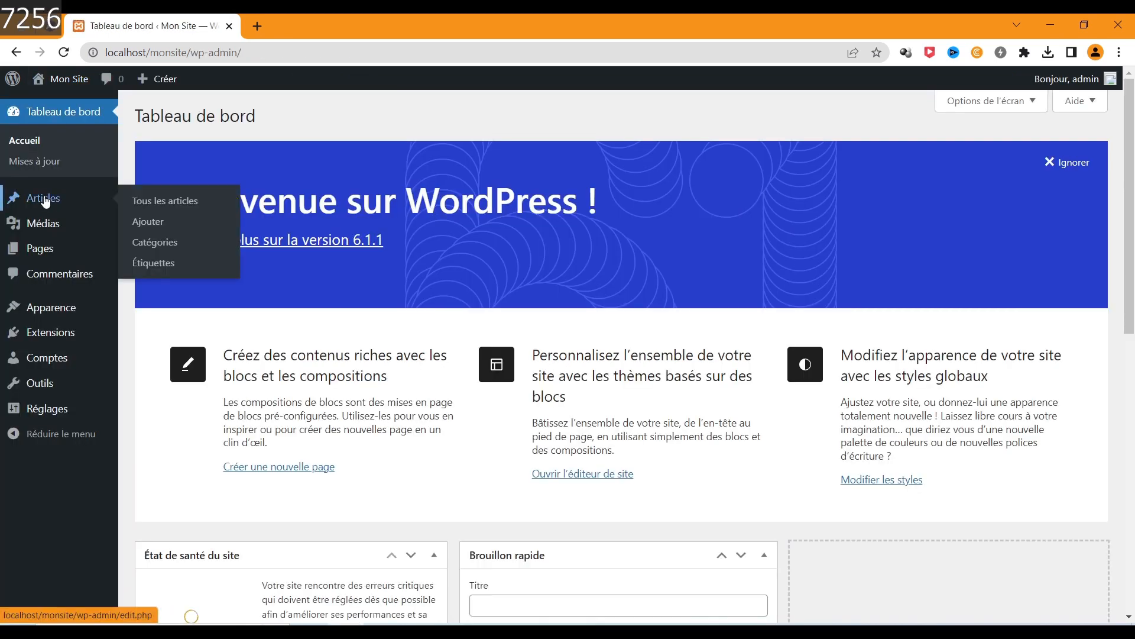
click(168, 204)
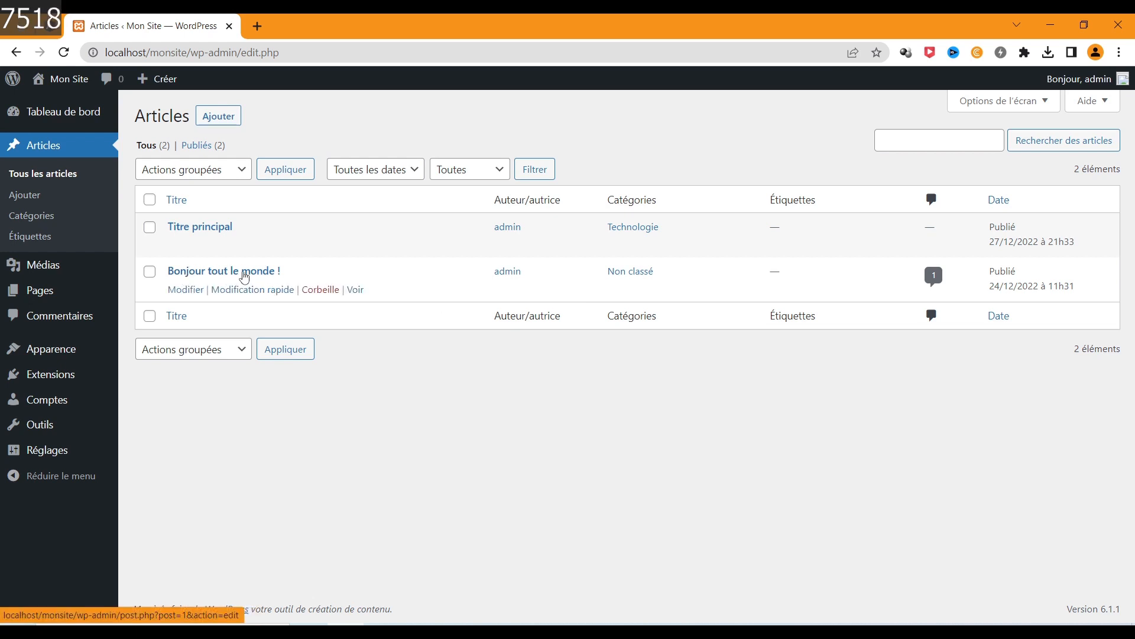
click(183, 290)
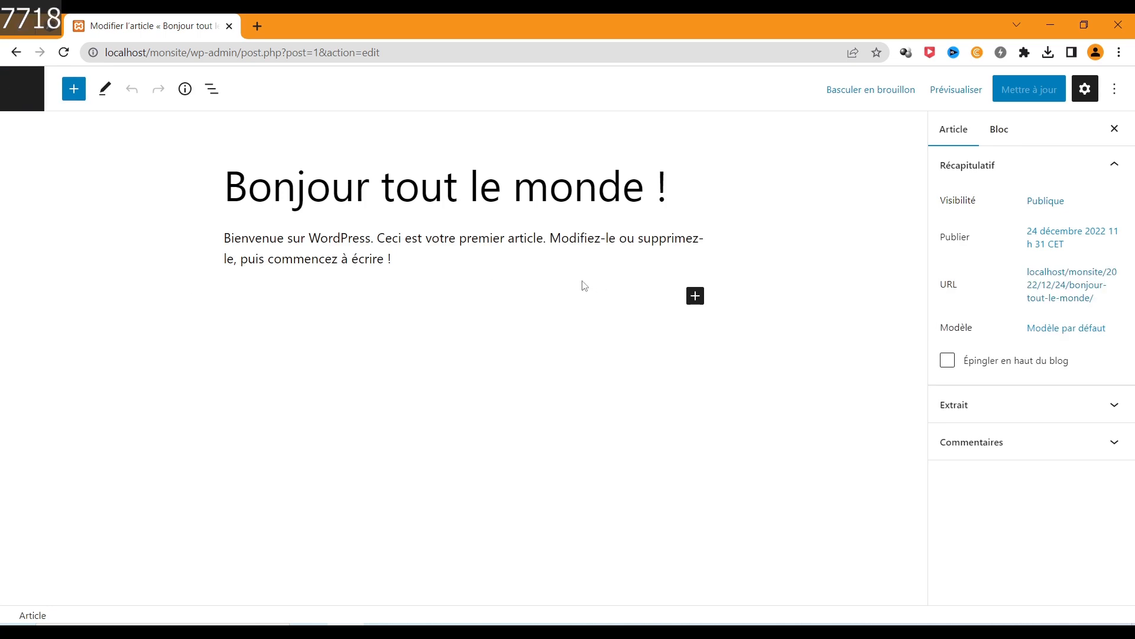
Assign the article to the category Technologie and remove it from Non classé
click(947, 135)
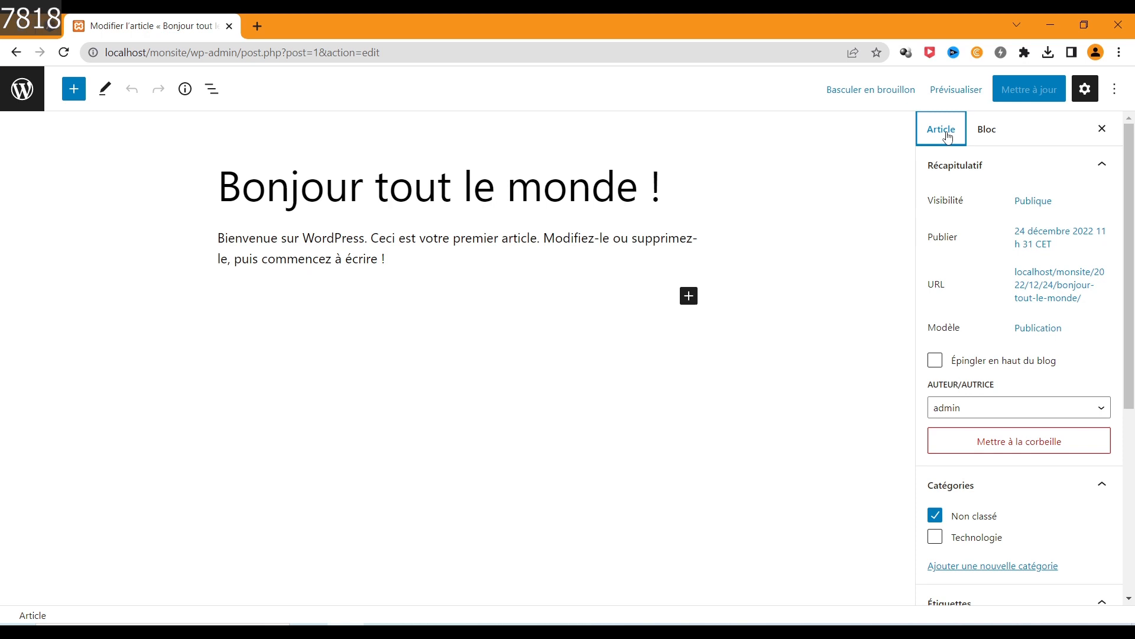
scroll(1008, 438, down, 2)
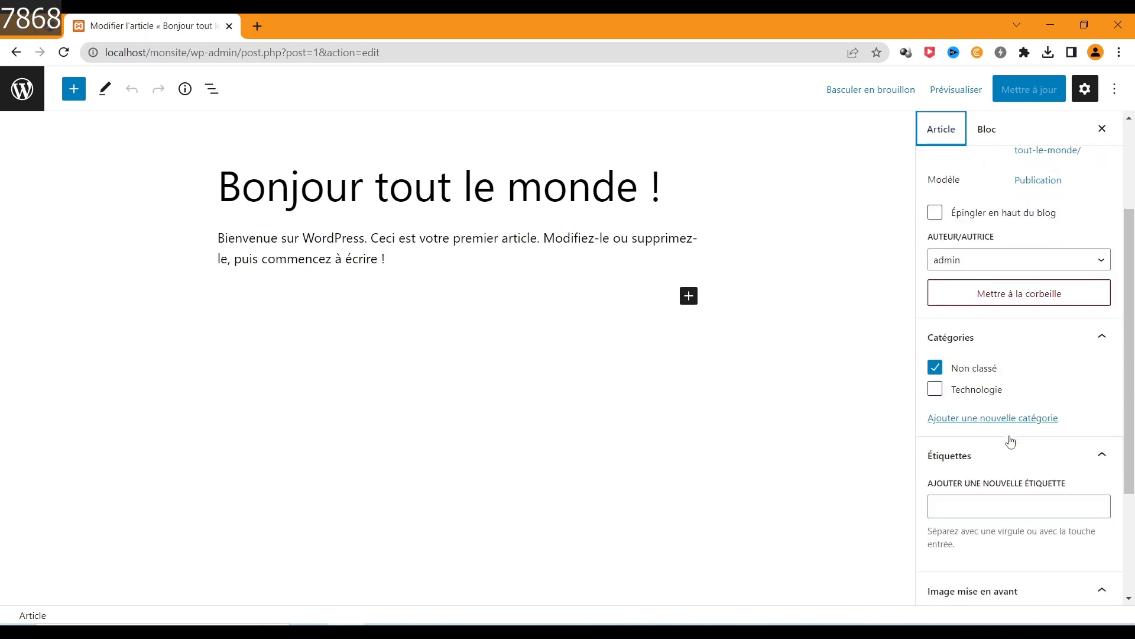
click(938, 391)
click(935, 368)
Upload goran-ivos-iacpoKgpBAM-unsplash.jpg from the Images folder and set it as the article's featured image
scroll(952, 387, down, 3)
click(1012, 485)
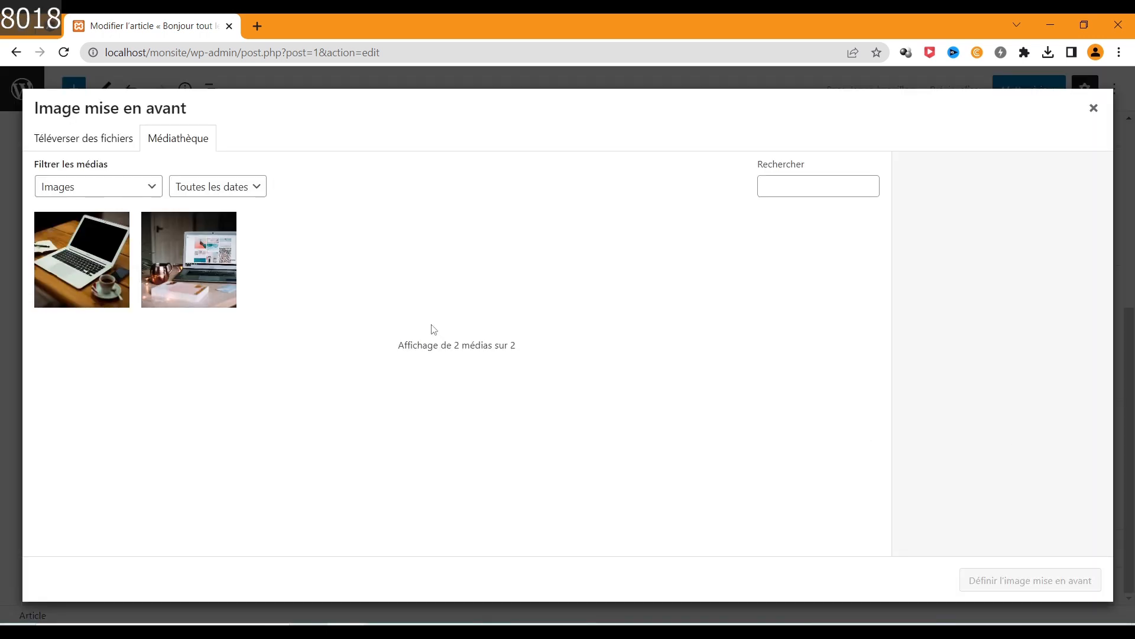
click(77, 142)
click(563, 354)
scroll(681, 262, down, 3)
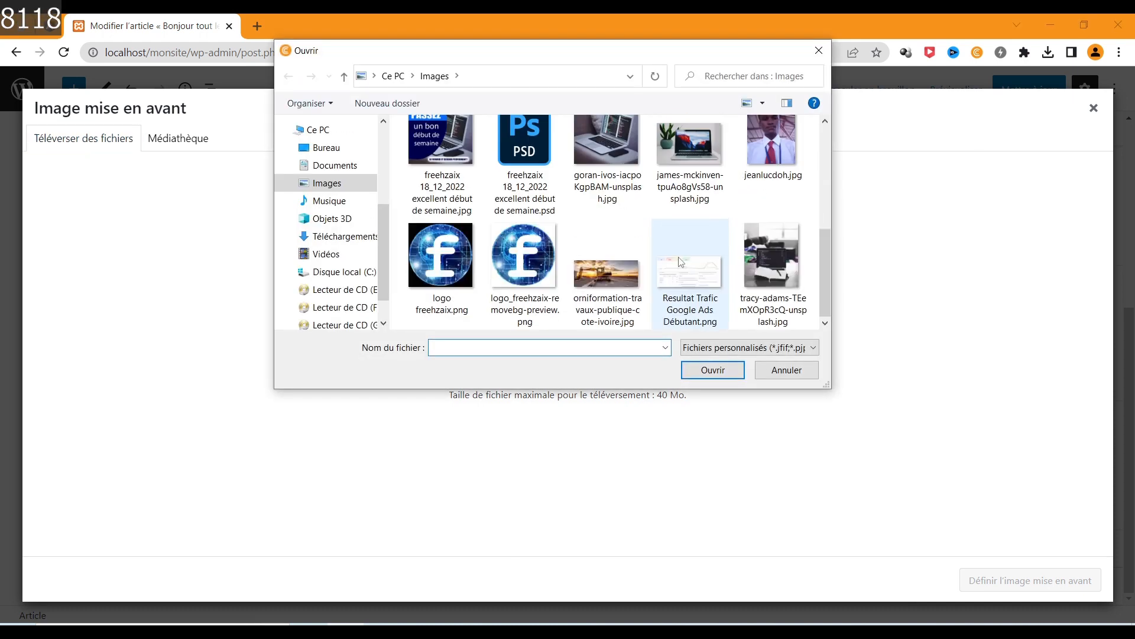
scroll(681, 262, up, 2)
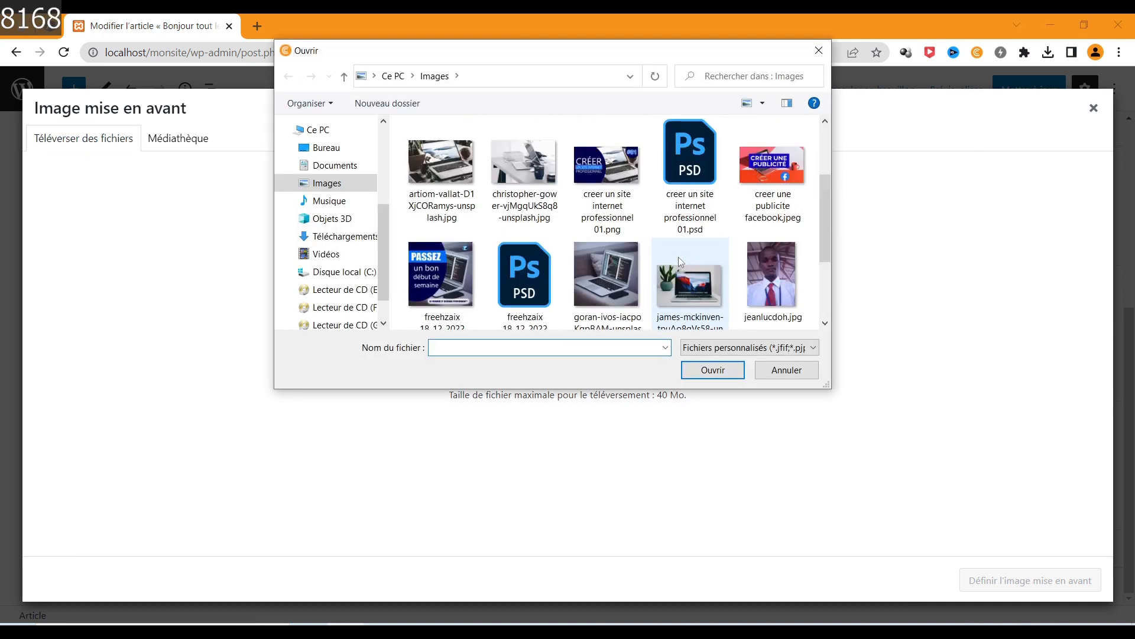
click(626, 279)
click(714, 369)
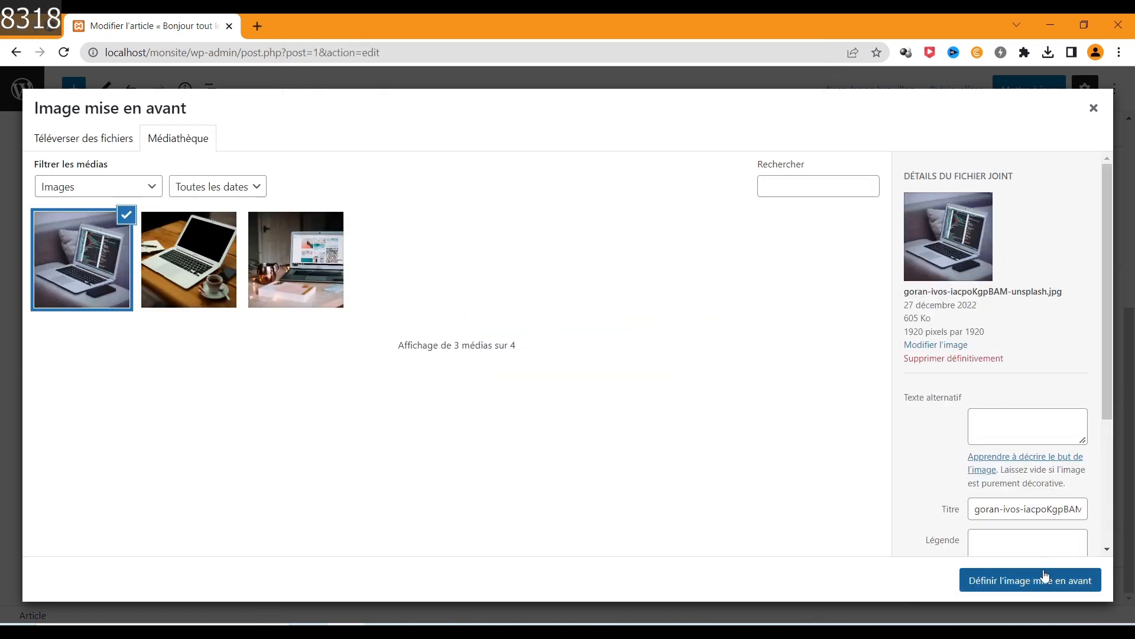
click(994, 585)
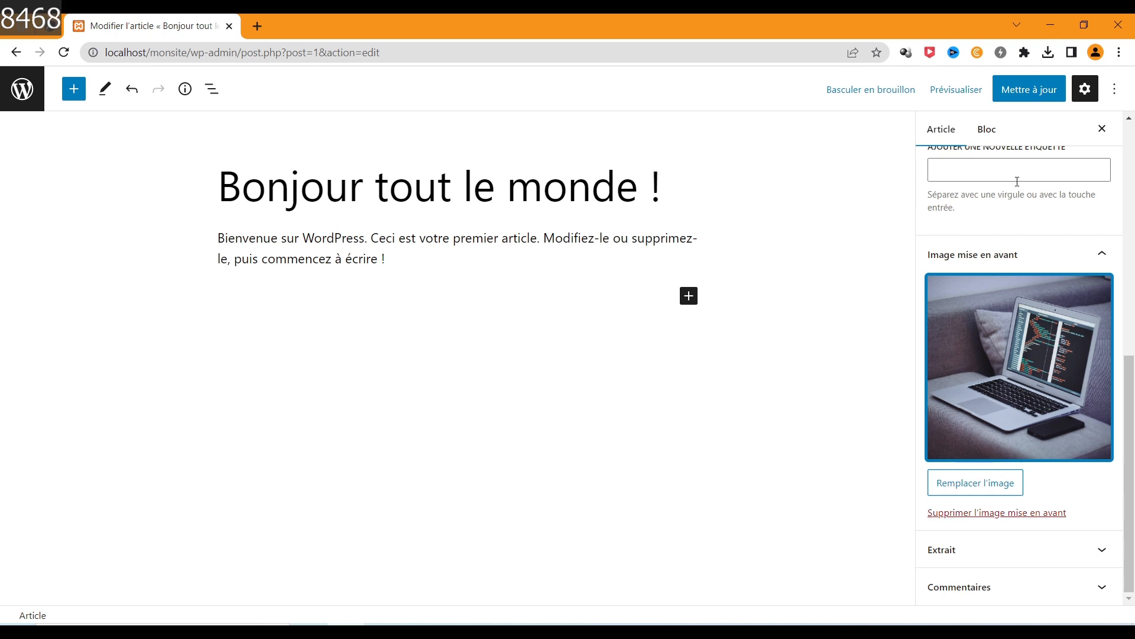
Update the article and review its featured image, text and category on the live page
click(1039, 99)
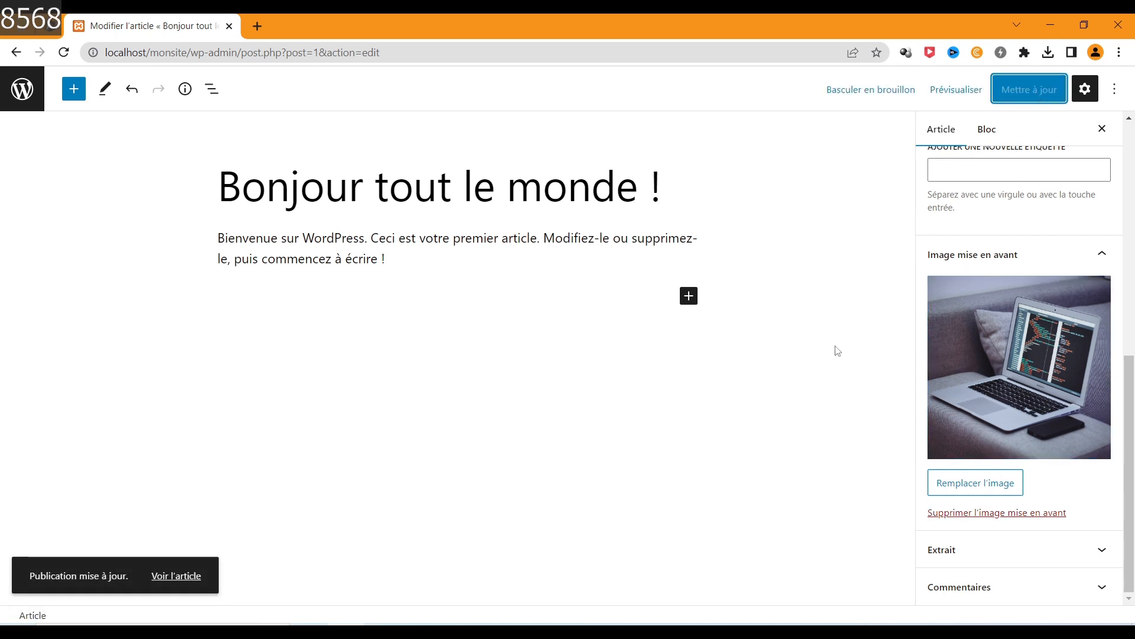
click(174, 583)
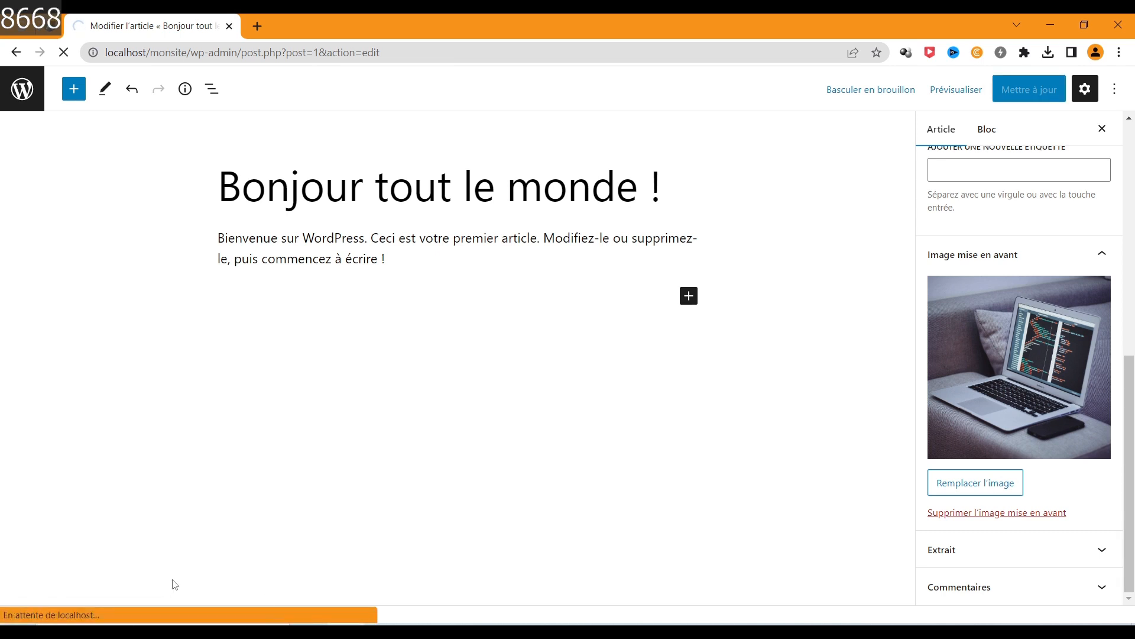
scroll(591, 446, down, 3)
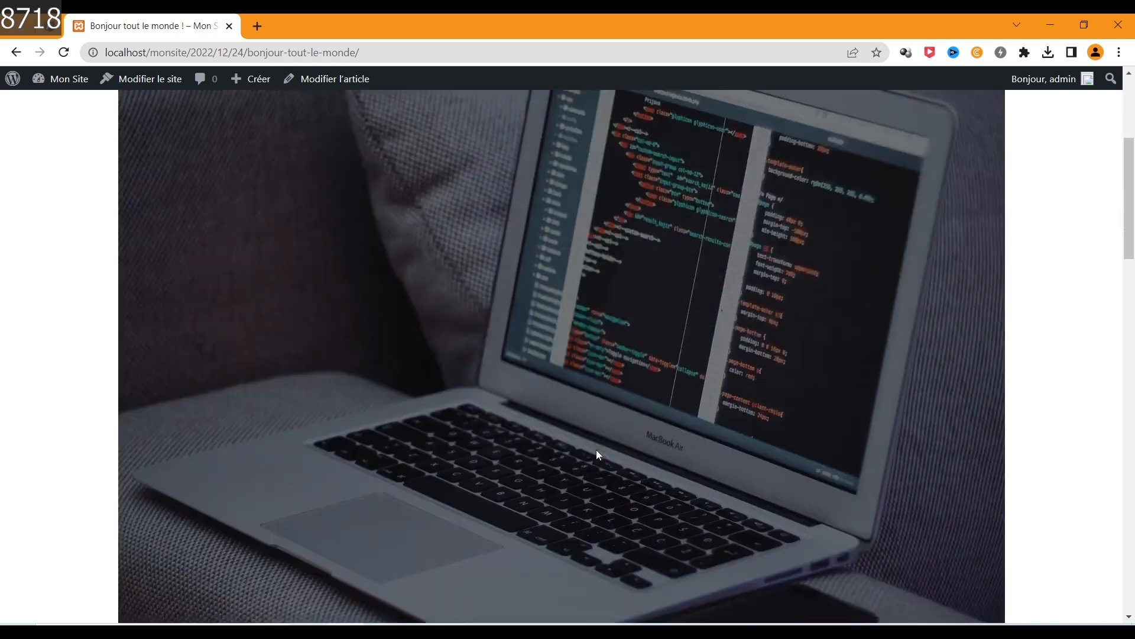
scroll(524, 368, down, 7)
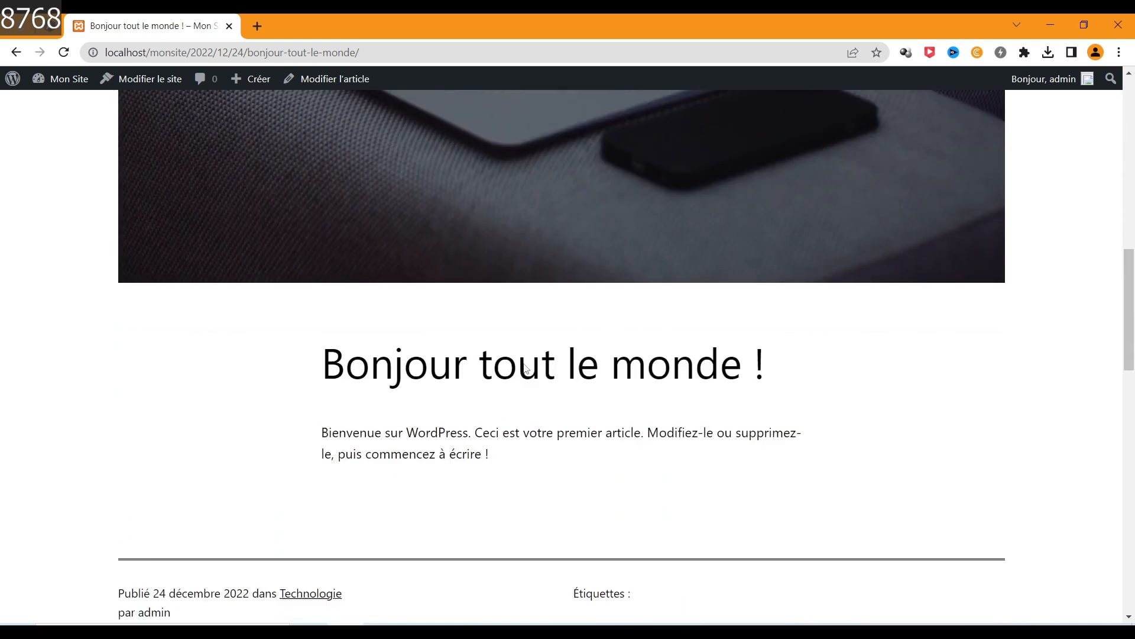
scroll(526, 368, down, 5)
scroll(526, 368, up, 12)
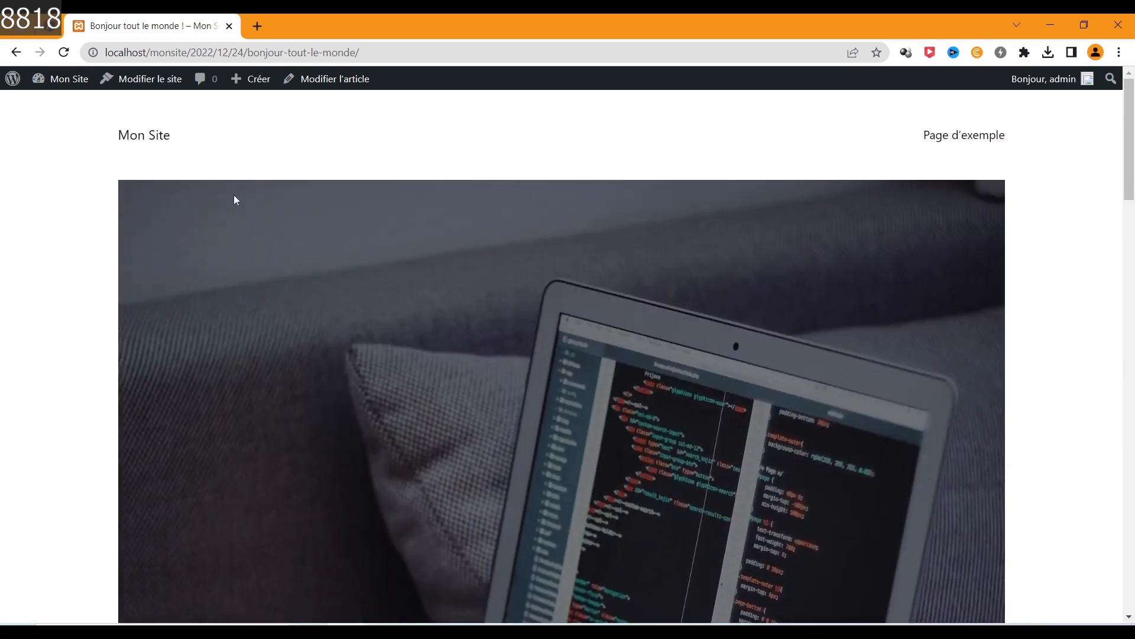
Open the site's home page and examine both article entries with their featured images, excerpts and dates
click(142, 81)
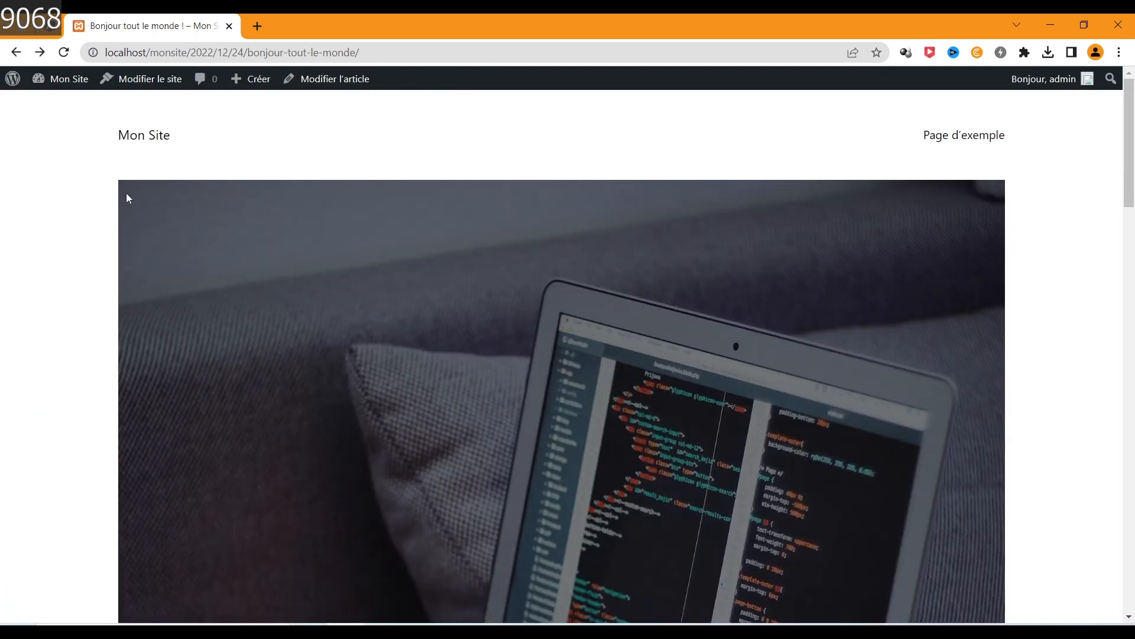
click(140, 139)
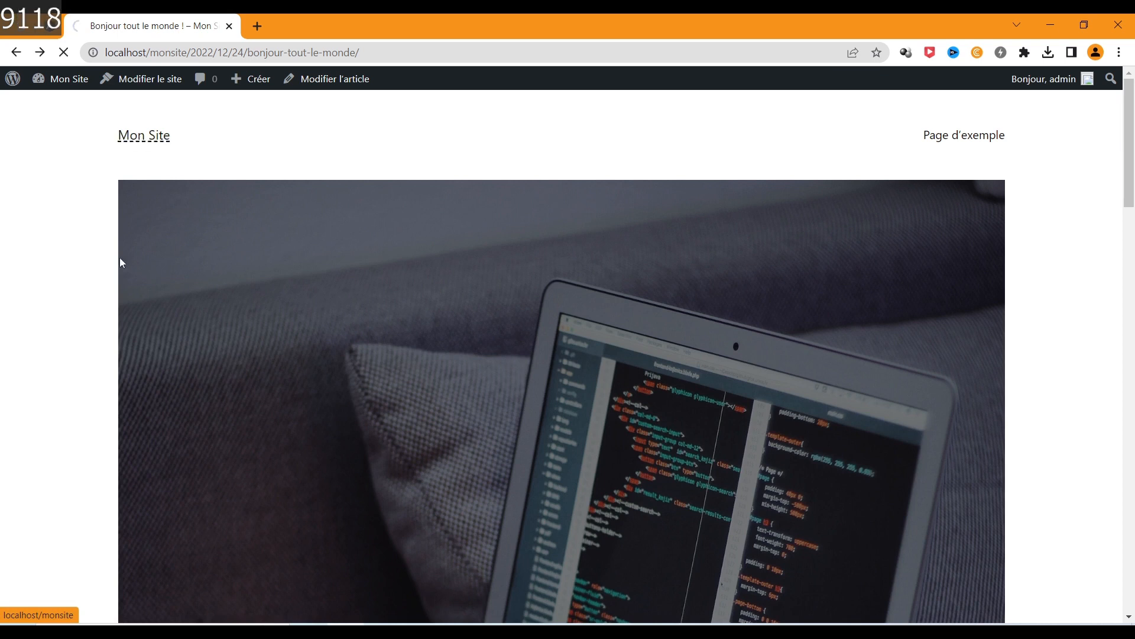
scroll(573, 283, down, 5)
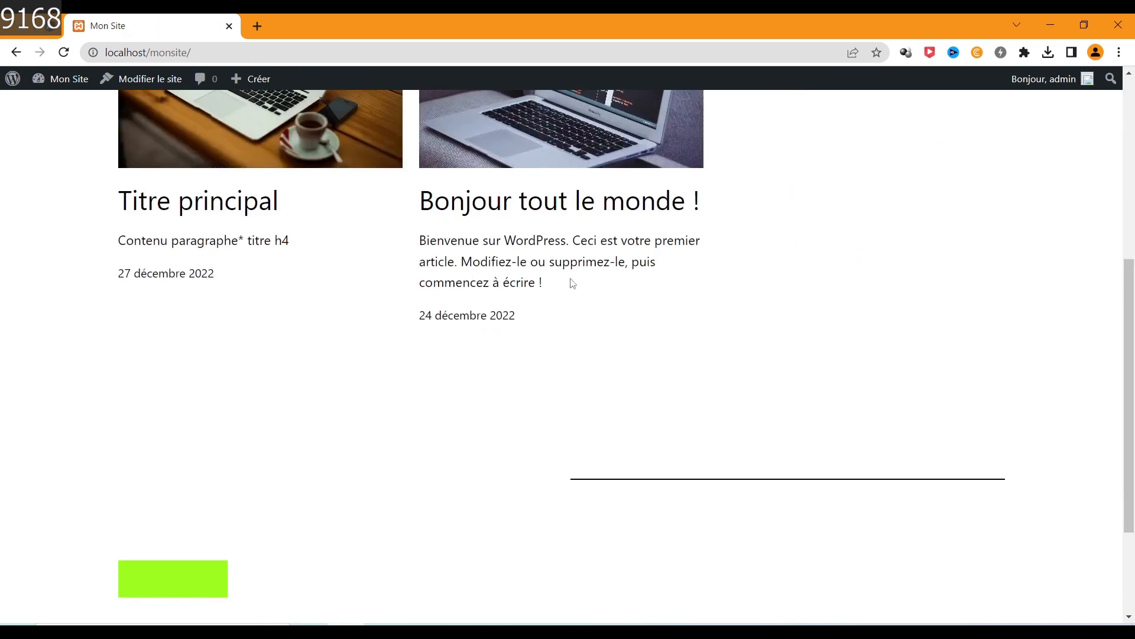
scroll(573, 283, up, 4)
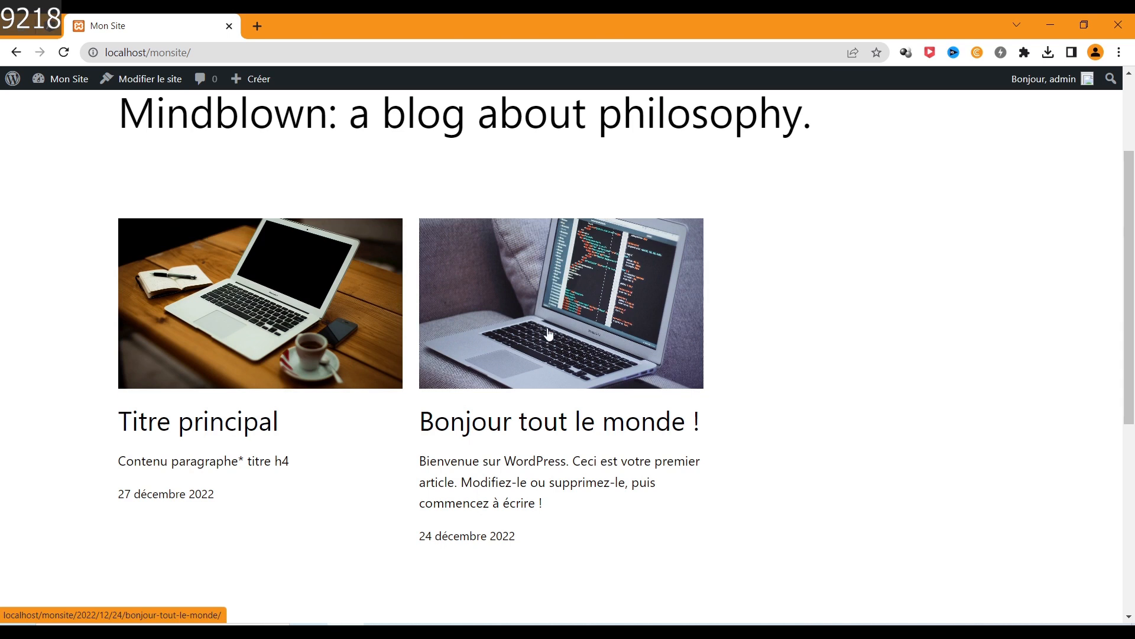
scroll(547, 337, up, 3)
scroll(802, 390, down, 4)
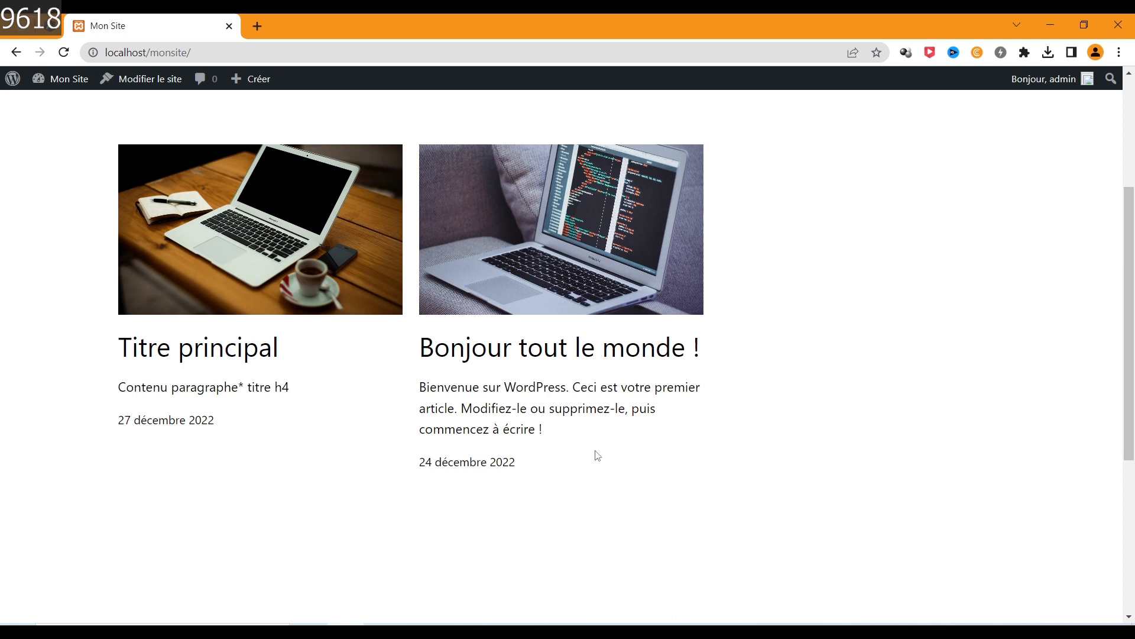
Return to the dashboard and open the list of all articles
mouse_move(65, 78)
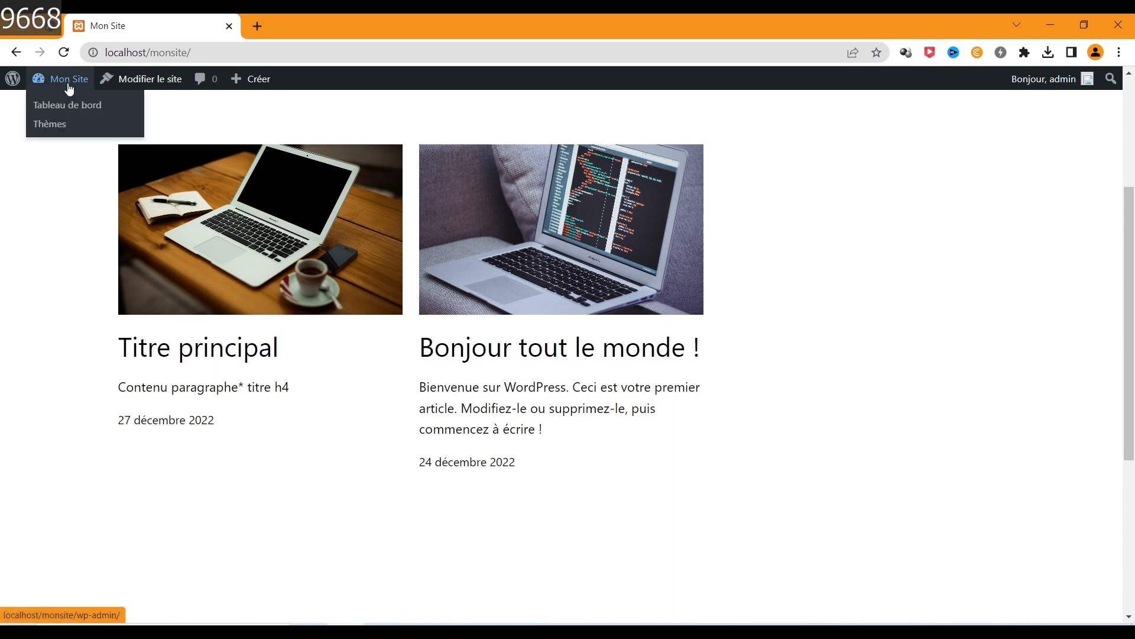
click(62, 111)
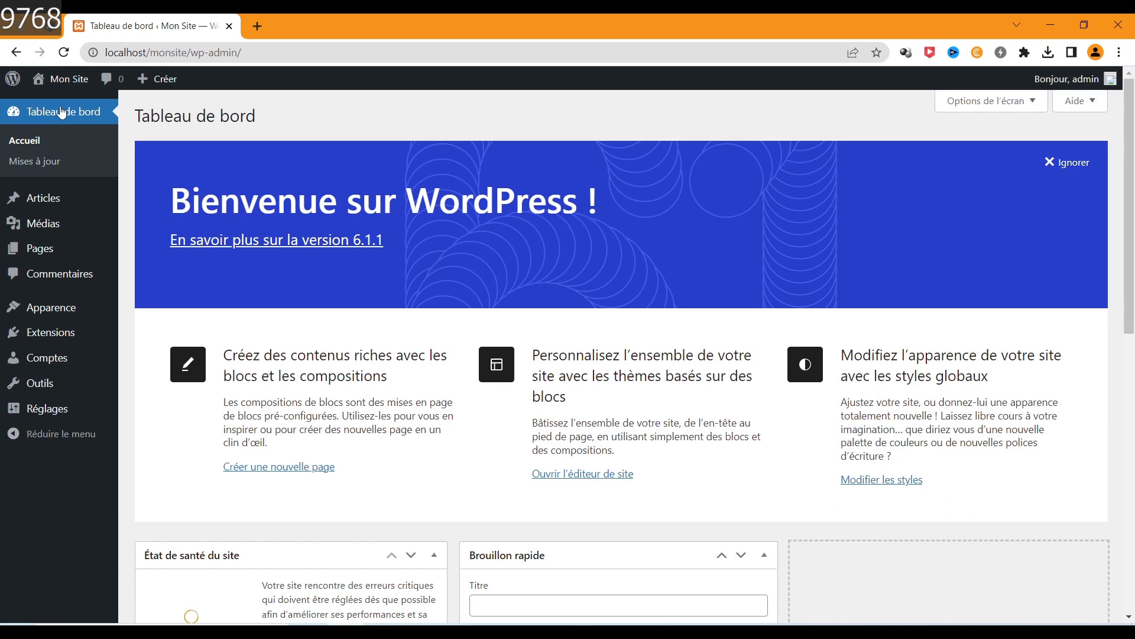
mouse_move(64, 199)
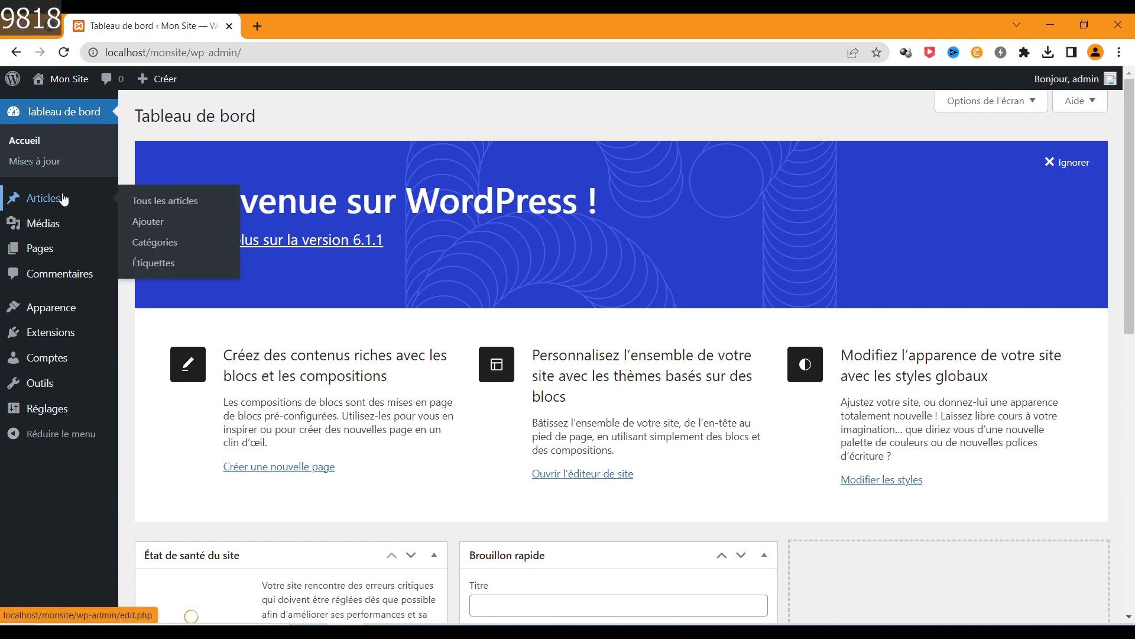
click(188, 200)
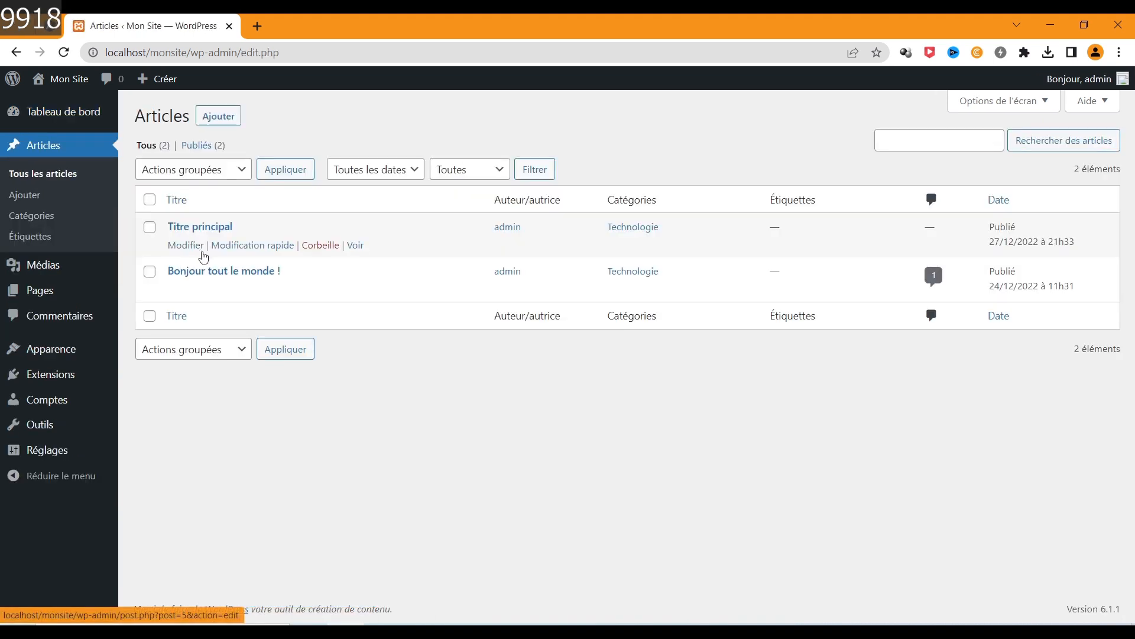
mouse_move(286, 290)
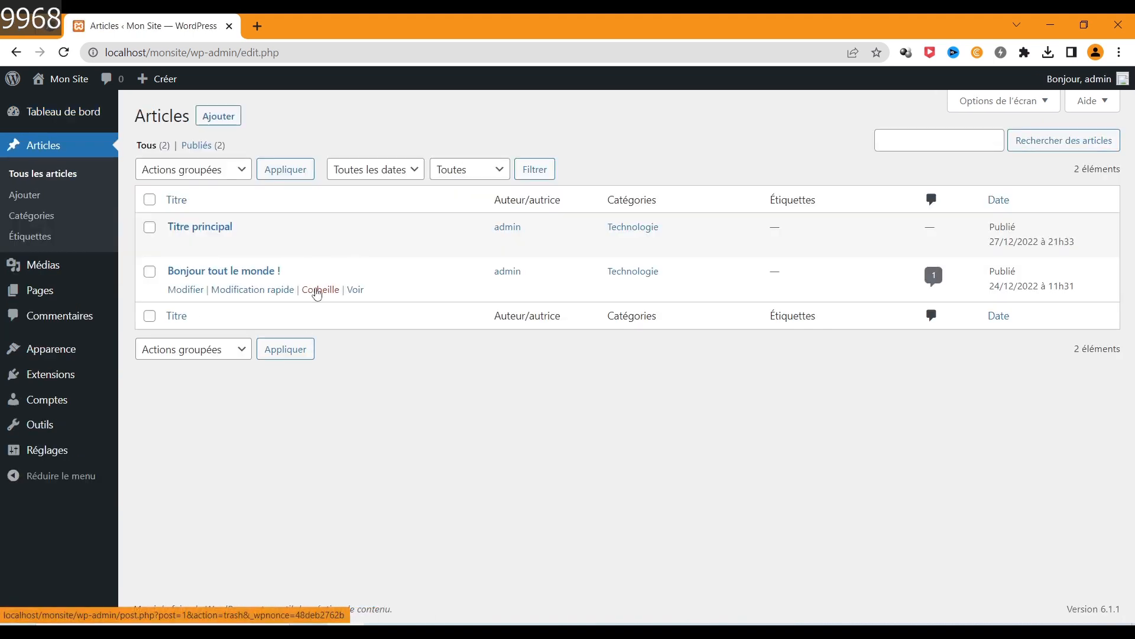
Move the article "Bonjour tout le monde !" to the trash with a bulk action, and display the trashed articles
click(149, 272)
click(151, 228)
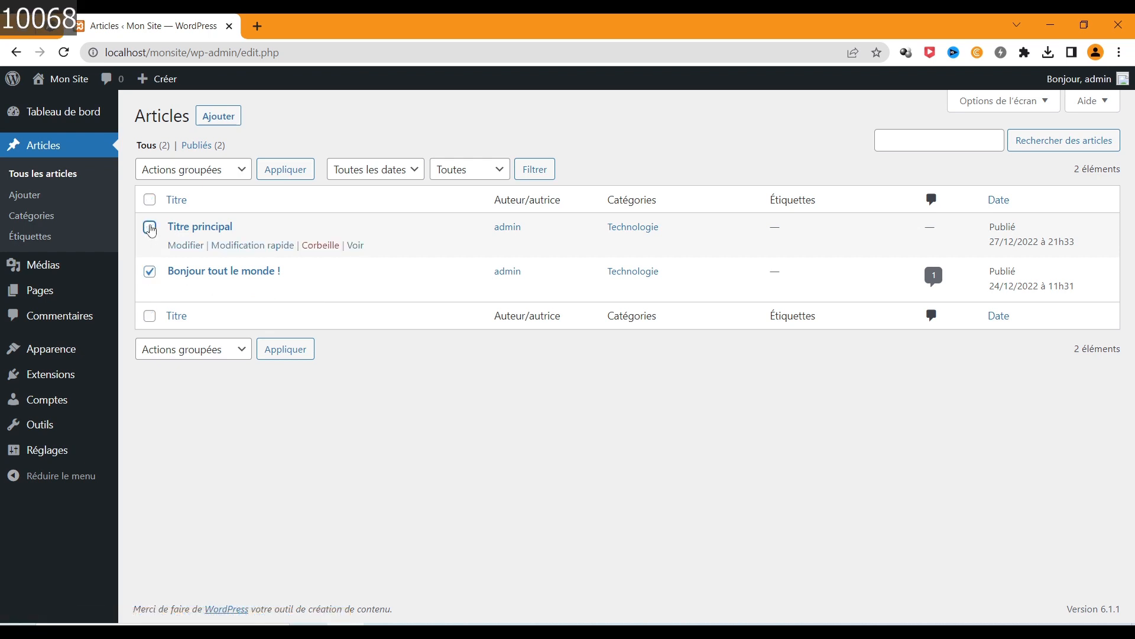
click(204, 171)
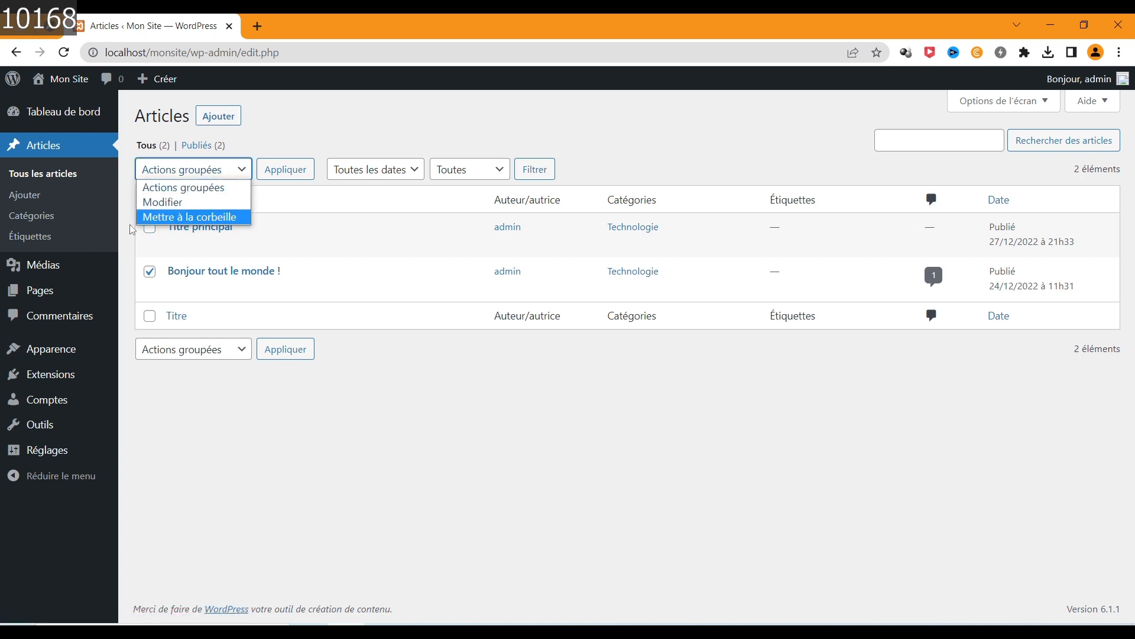
click(194, 217)
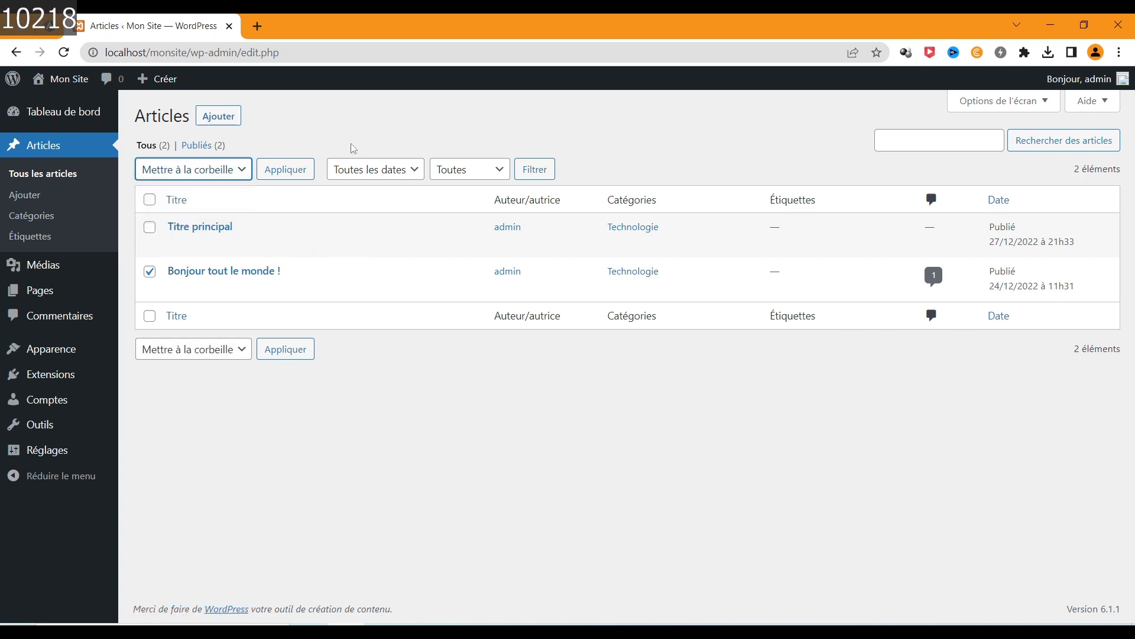
click(303, 171)
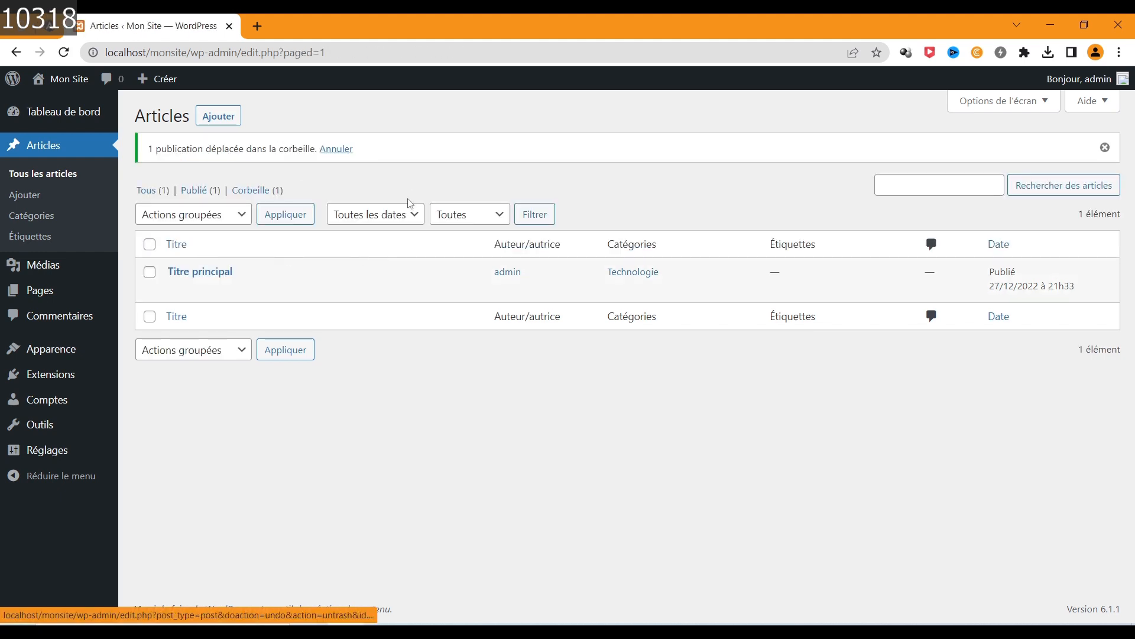
click(251, 190)
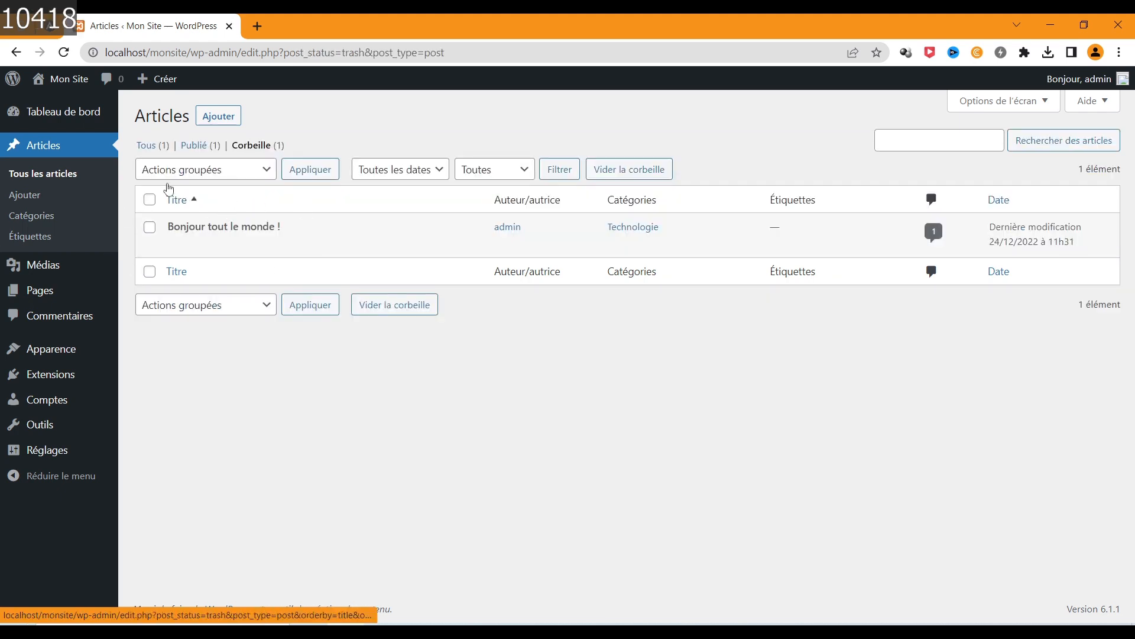
mouse_move(32, 83)
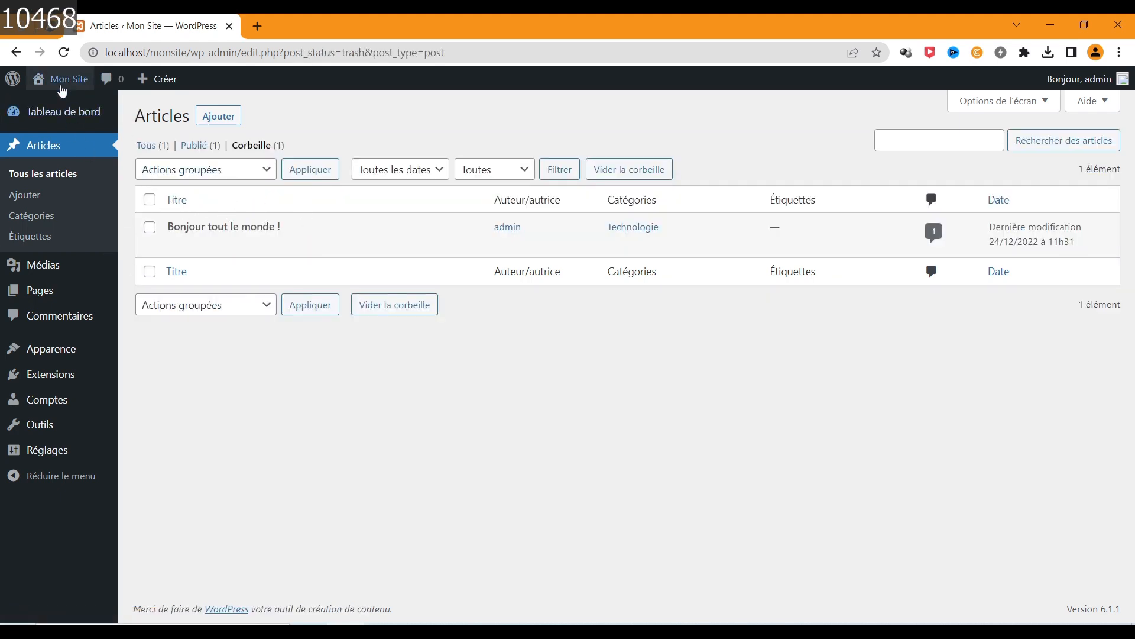
Open the site's home page in a new tab and check which articles it lists
right_click(55, 103)
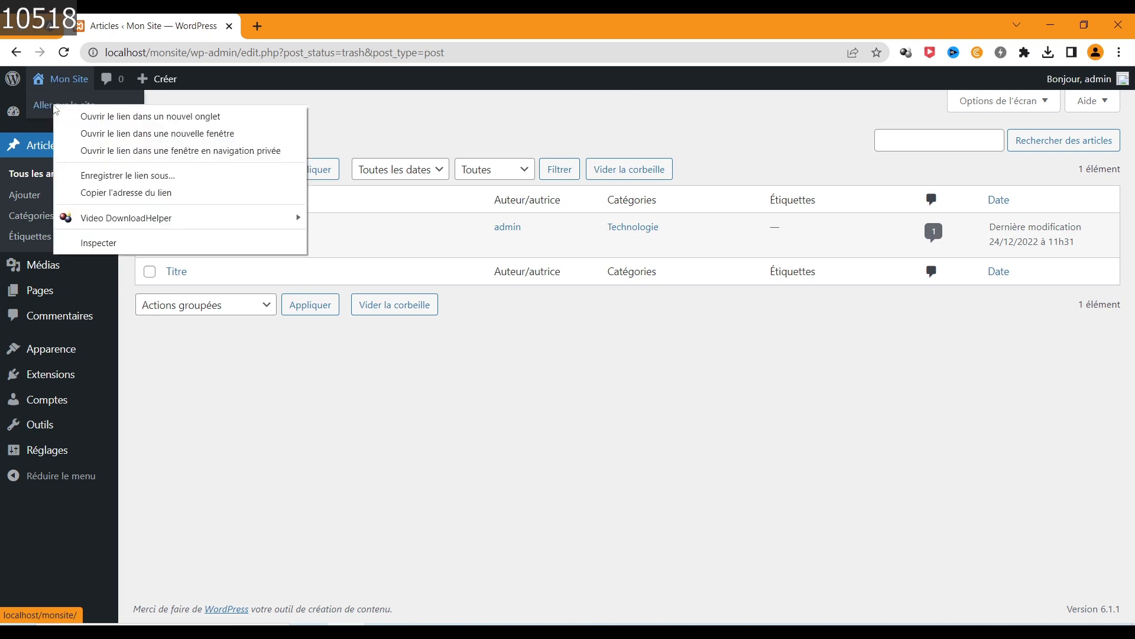
click(98, 115)
click(313, 25)
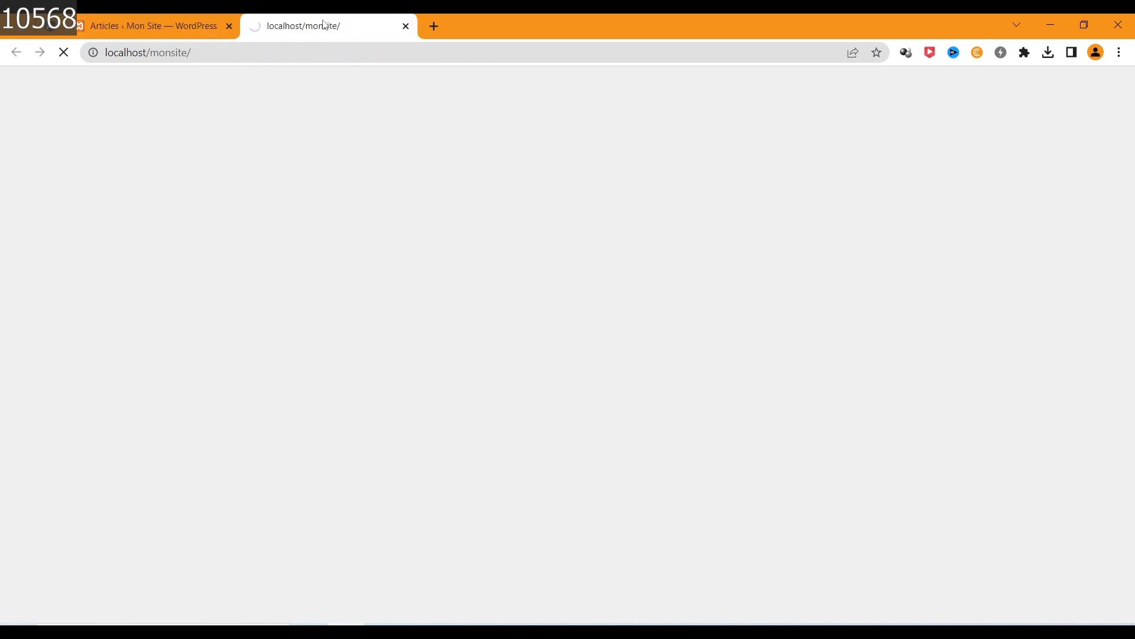
scroll(694, 232, down, 5)
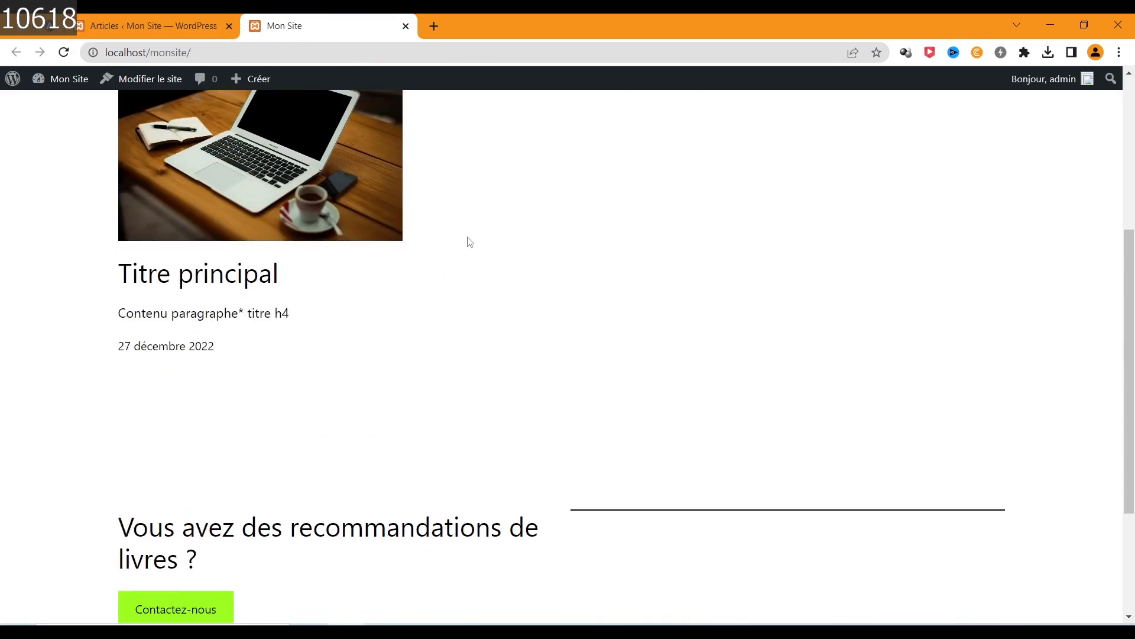
scroll(502, 260, up, 4)
Restore the article "Bonjour tout le monde !" from the trash and reload the home page to check its article entries
click(161, 23)
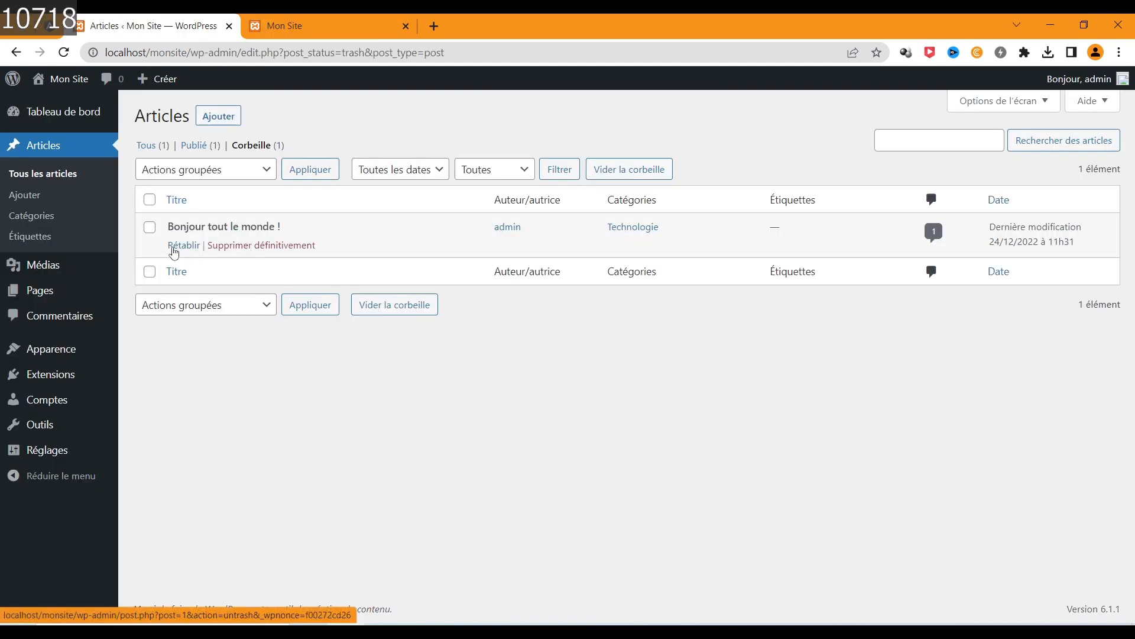
click(182, 246)
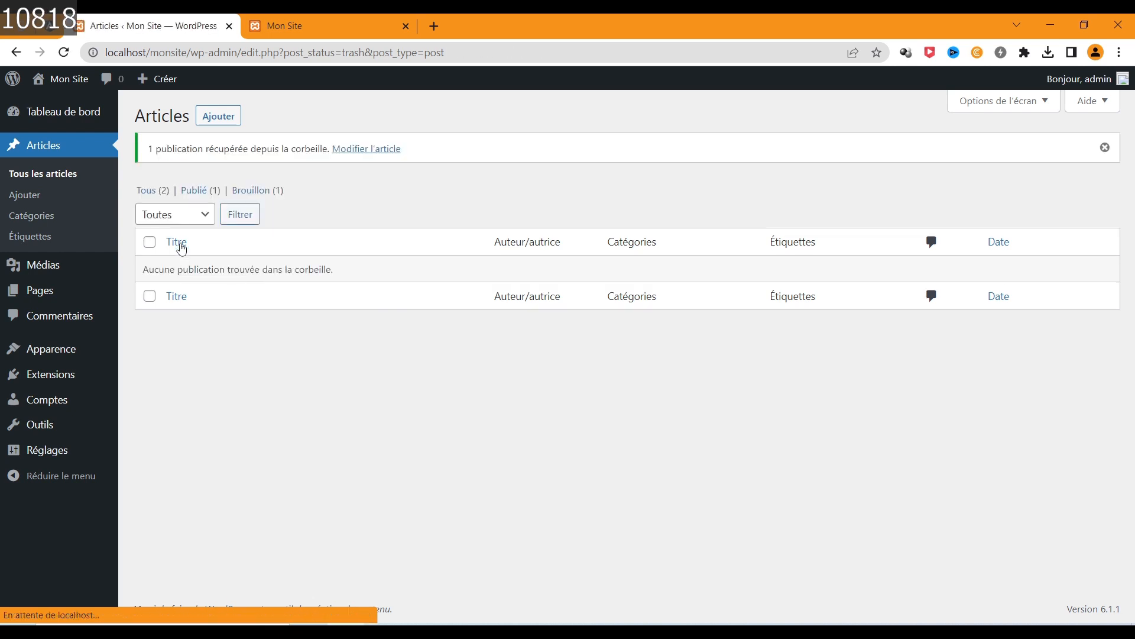
click(322, 25)
key(F5)
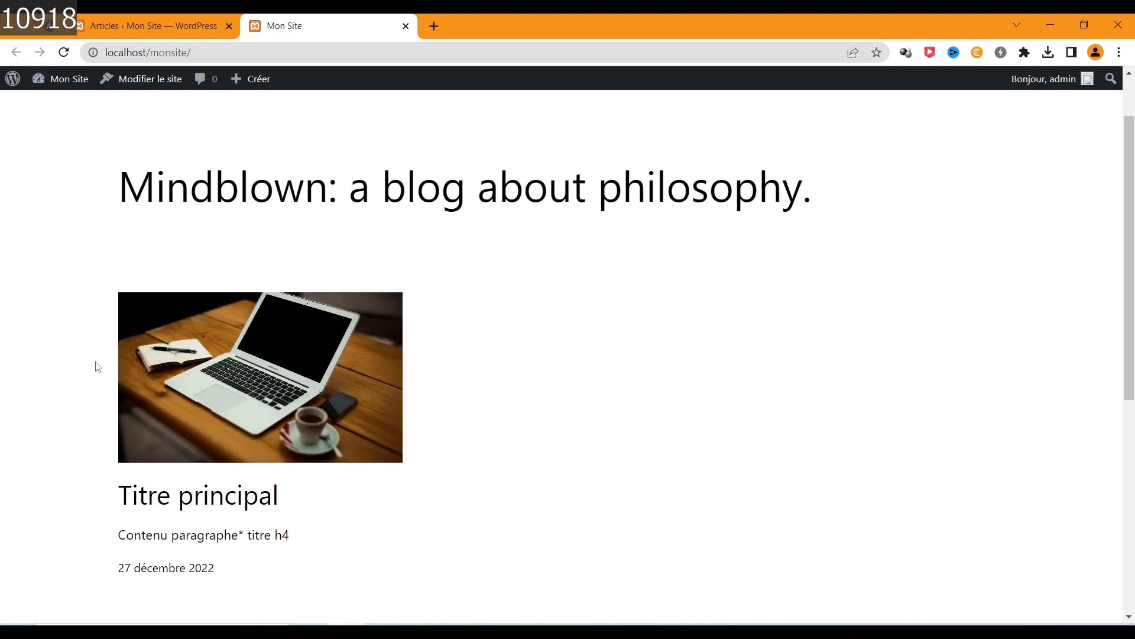
click(172, 21)
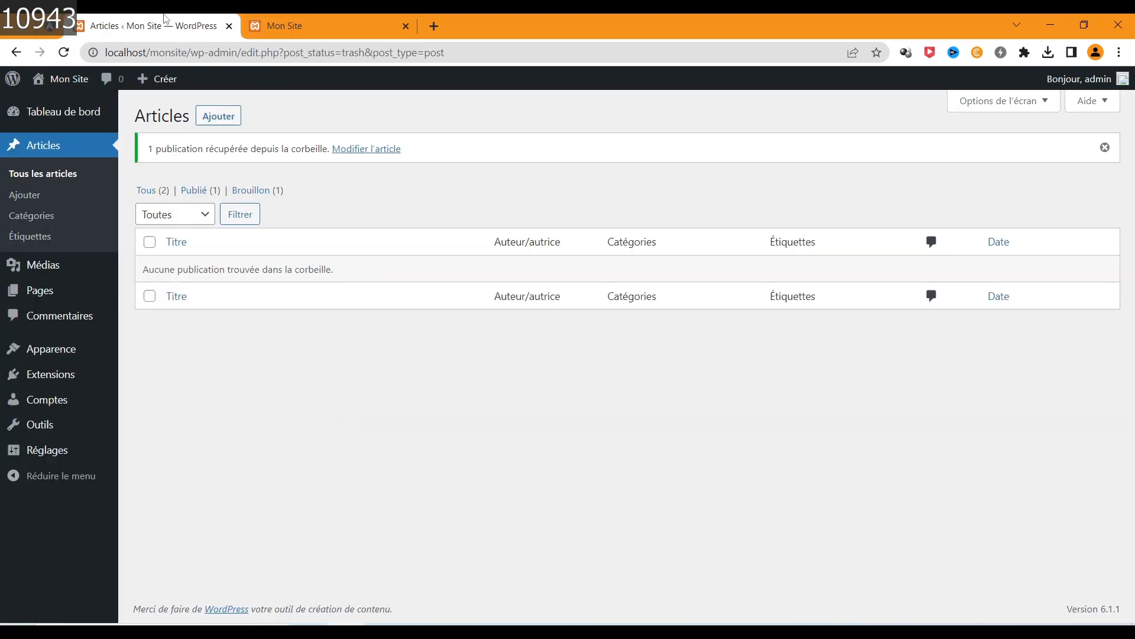
Open the draft article "Bonjour tout le monde !" for editing from the list of all articles and publish it
click(147, 190)
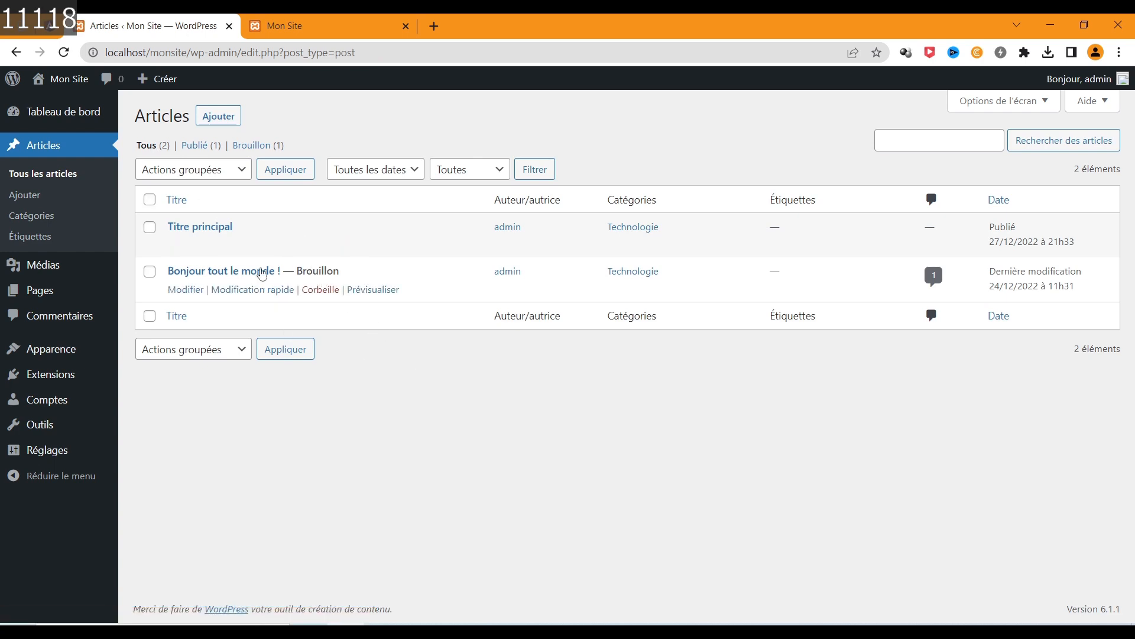
click(188, 291)
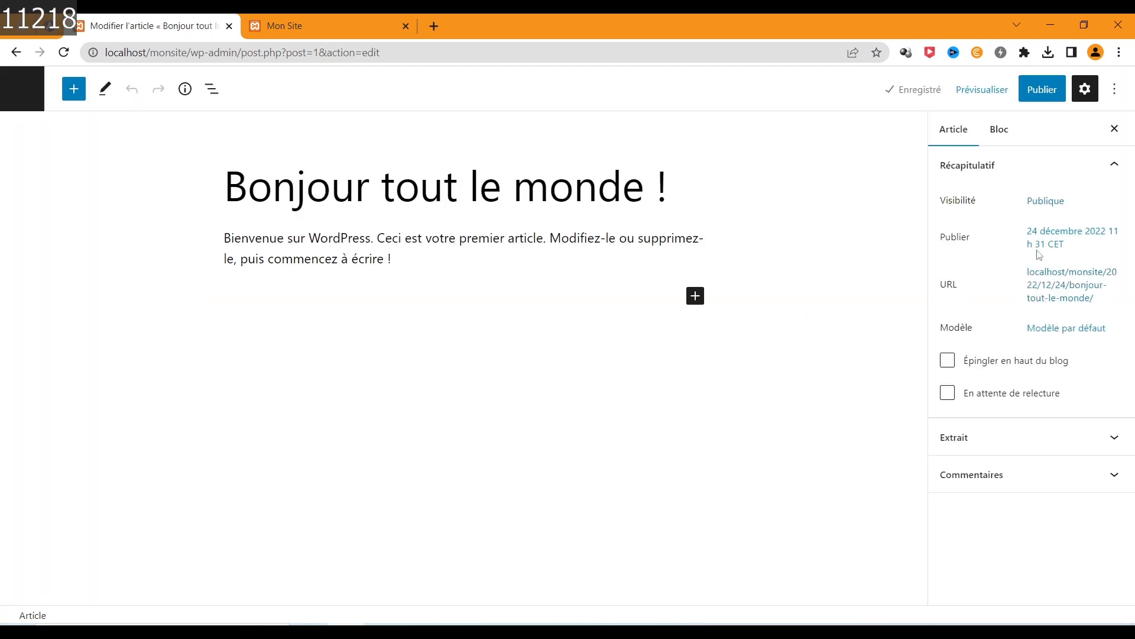
click(1039, 96)
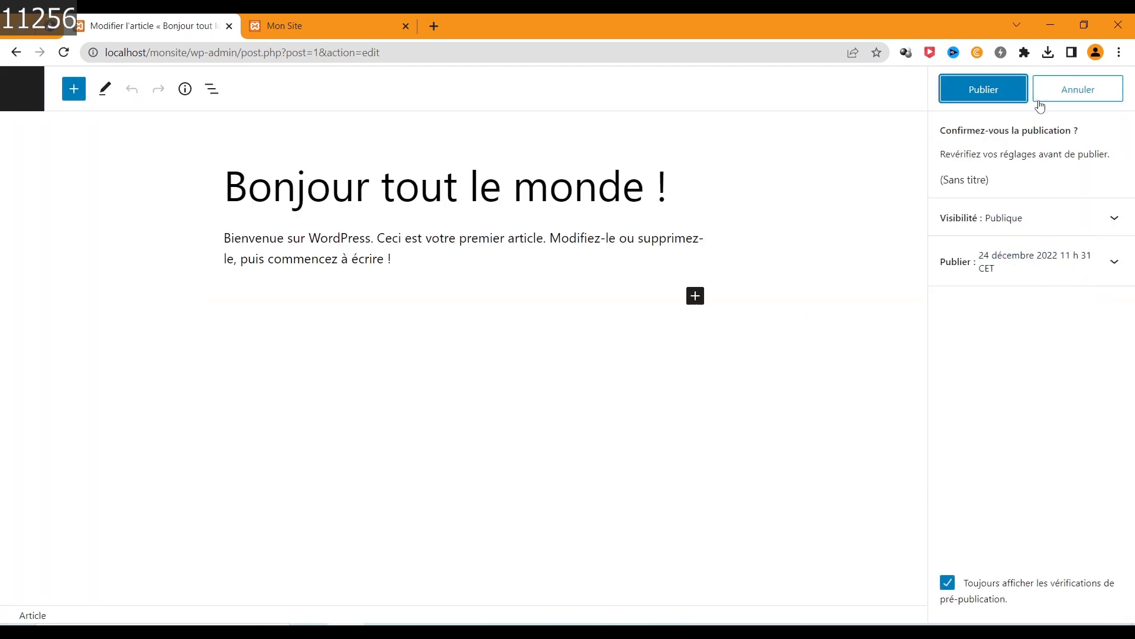
click(1005, 103)
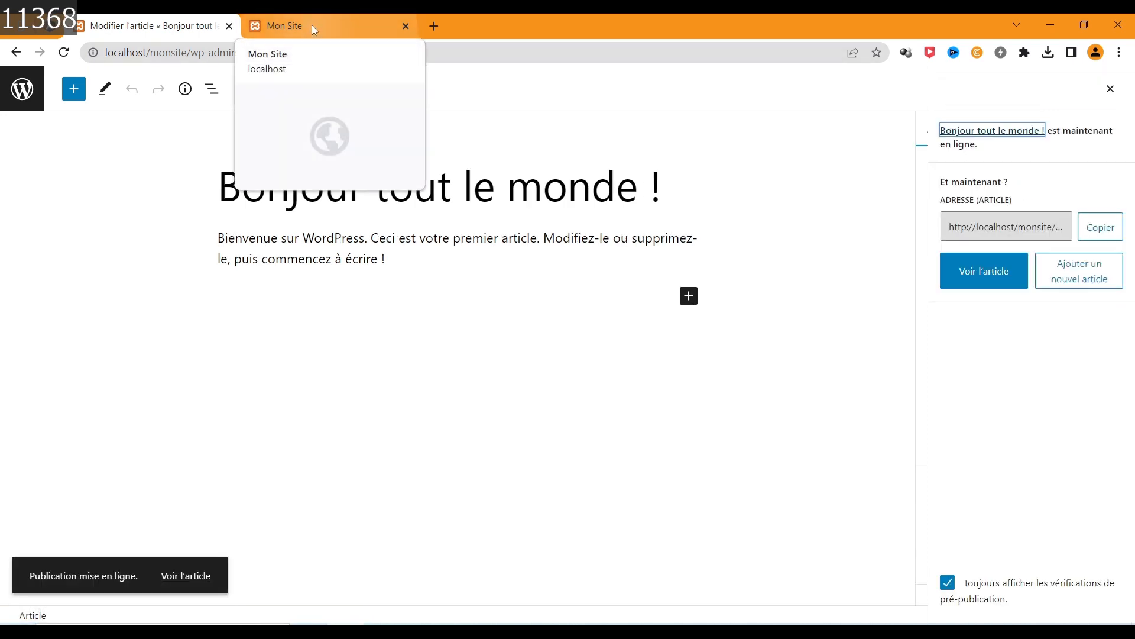
Reload the site's home page and review the article entries displayed there
click(311, 25)
click(64, 52)
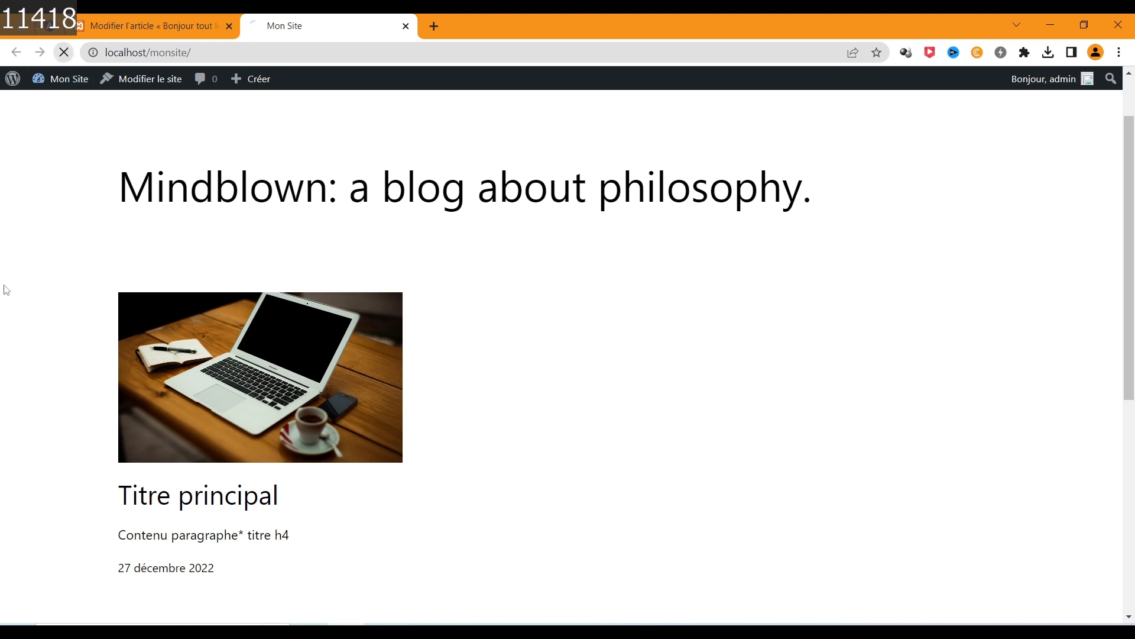
scroll(29, 346, down, 2)
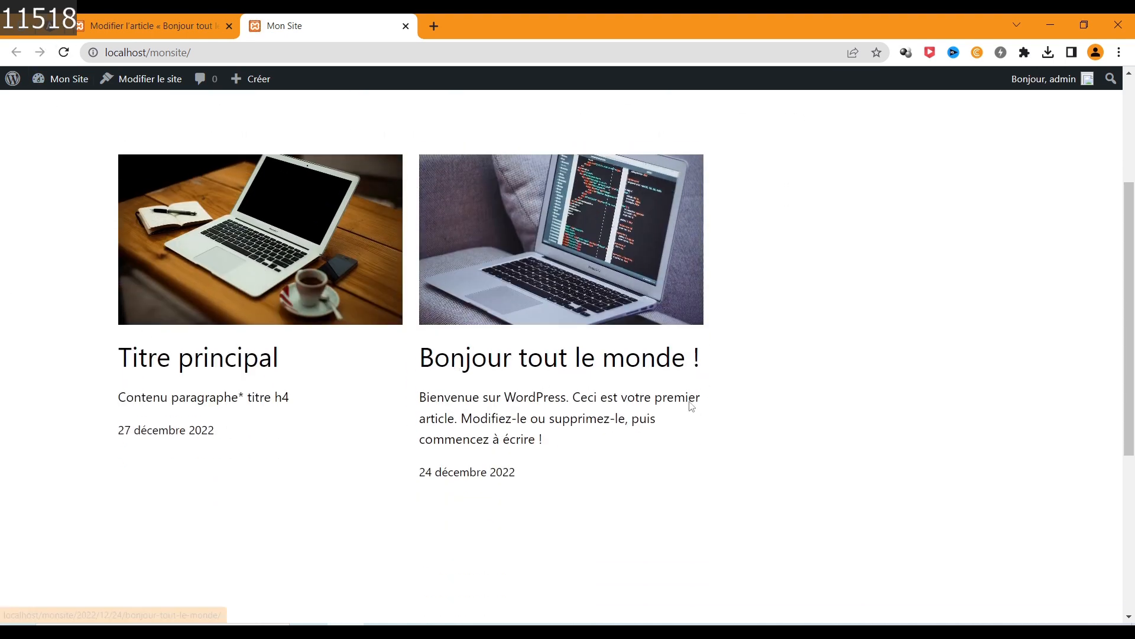
scroll(692, 400, up, 3)
Move "Bonjour tout le monde !" from the article list to the trash and permanently delete it there
click(117, 17)
click(21, 89)
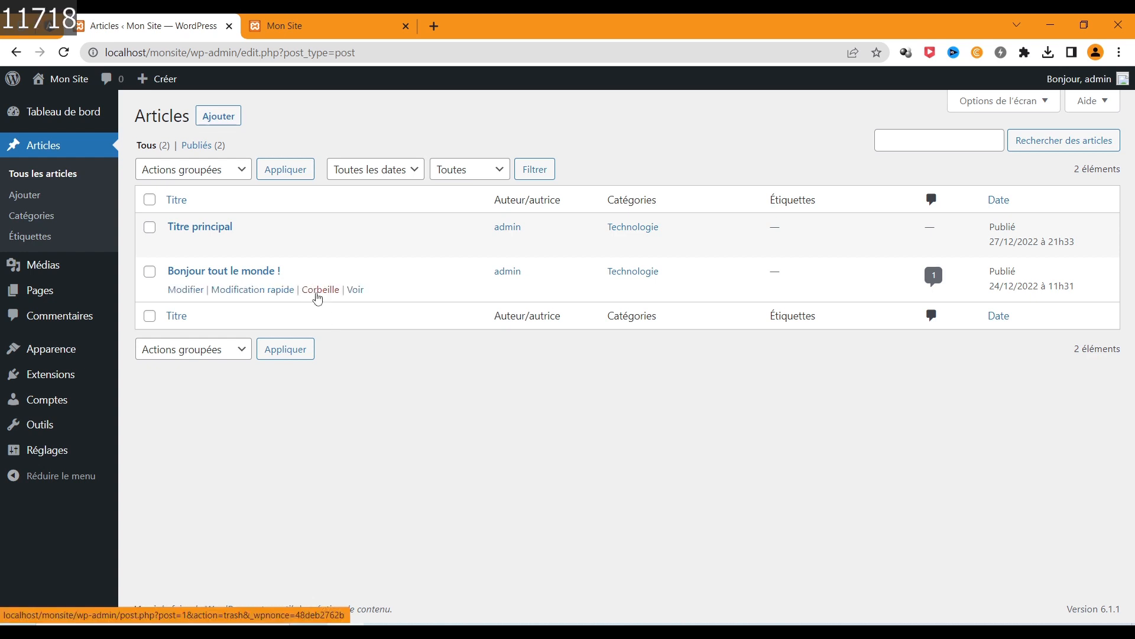
click(318, 291)
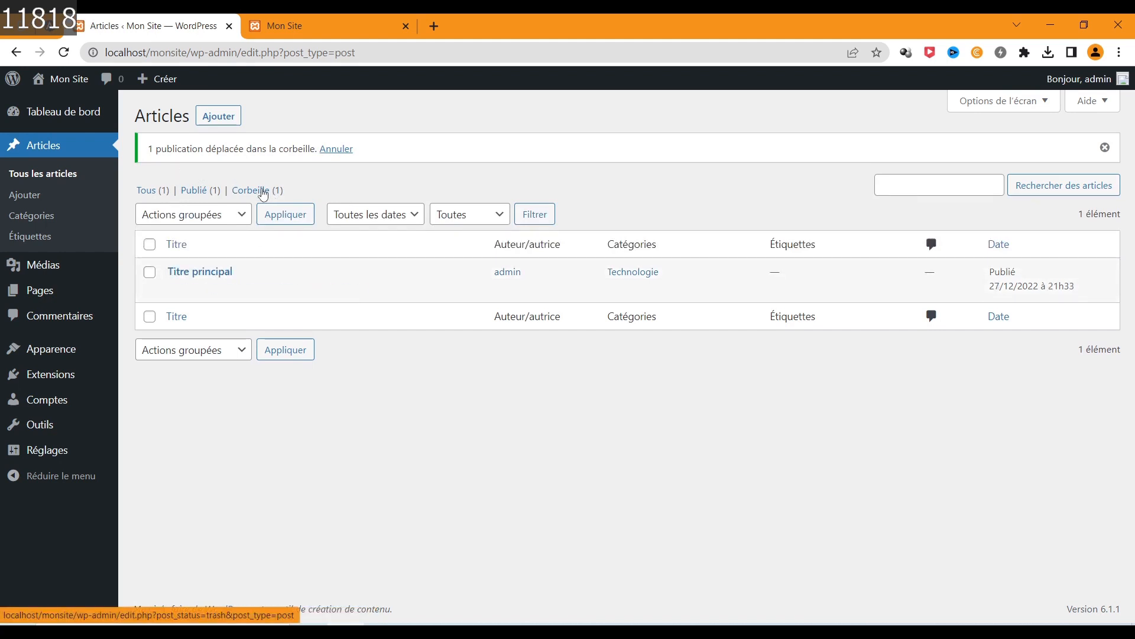
click(261, 191)
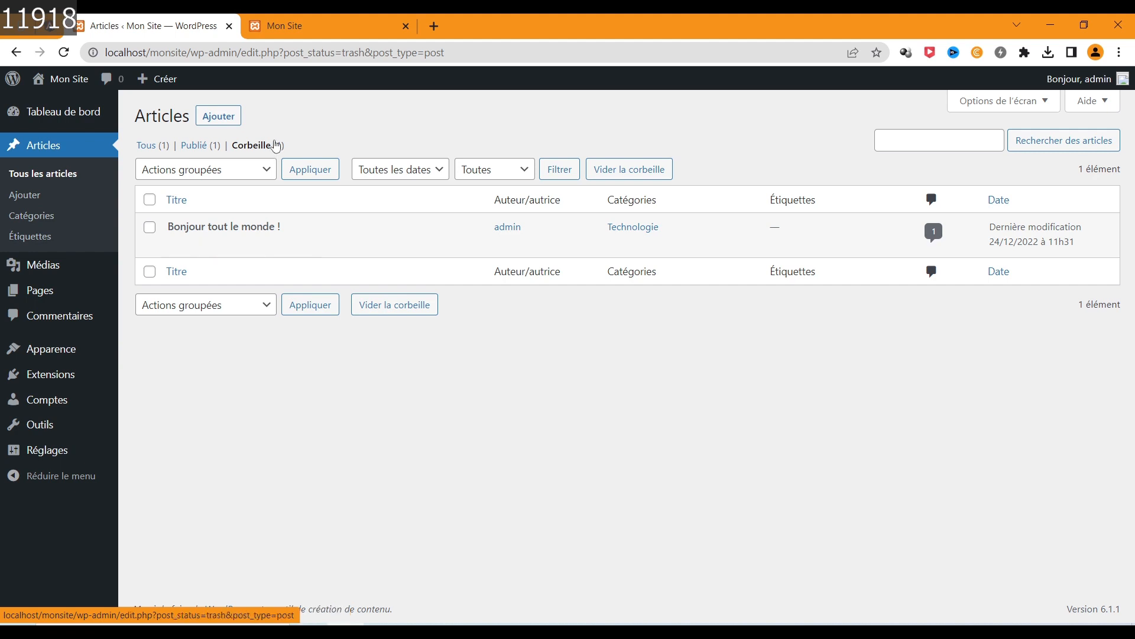
mouse_move(260, 244)
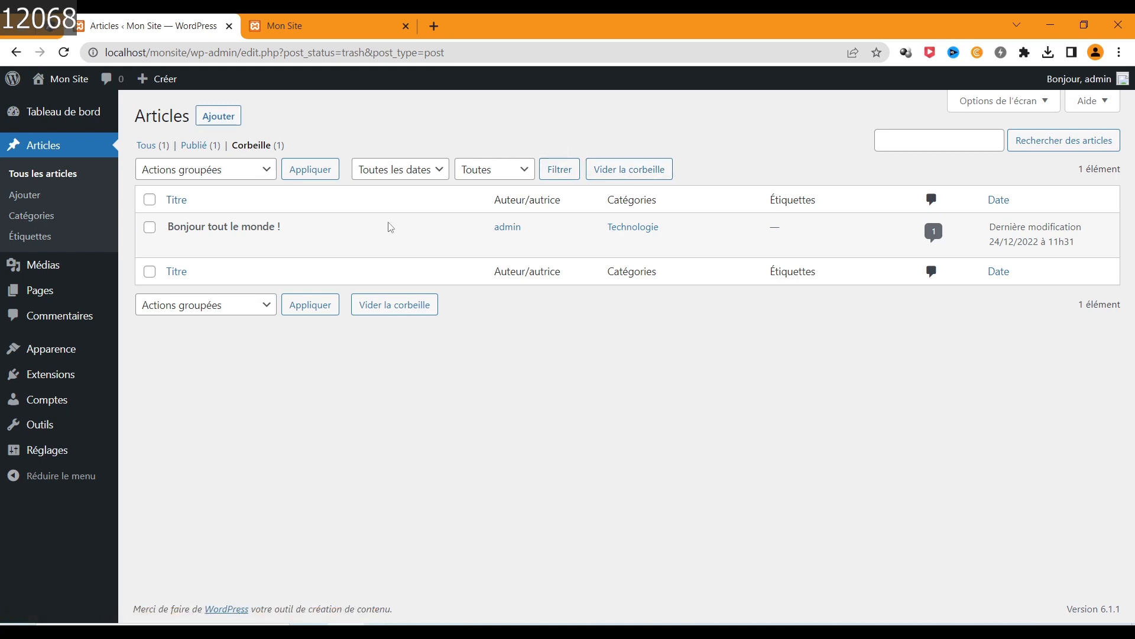
click(230, 253)
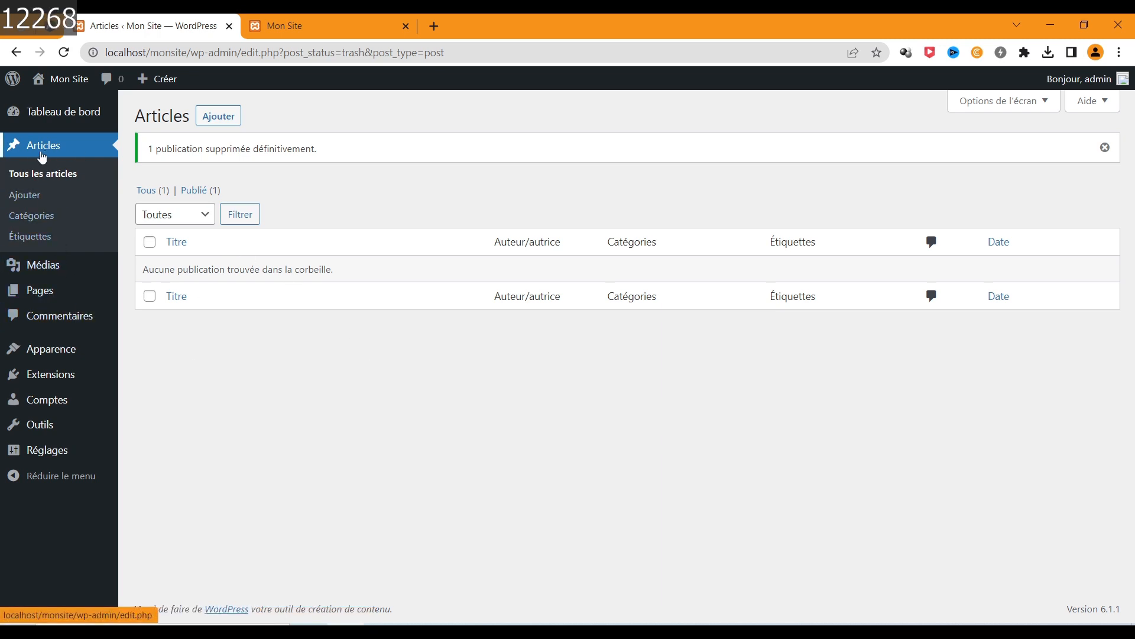
Add a new article category named "Marketing Digital", leaving its slug and description empty
click(33, 216)
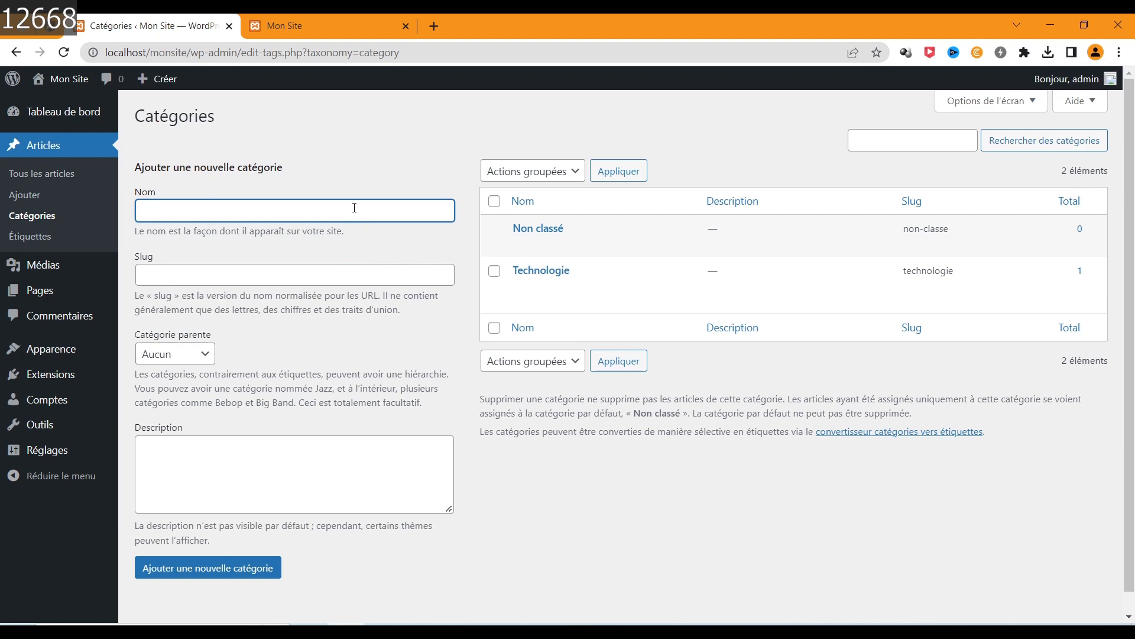
text(Marketing Digital)
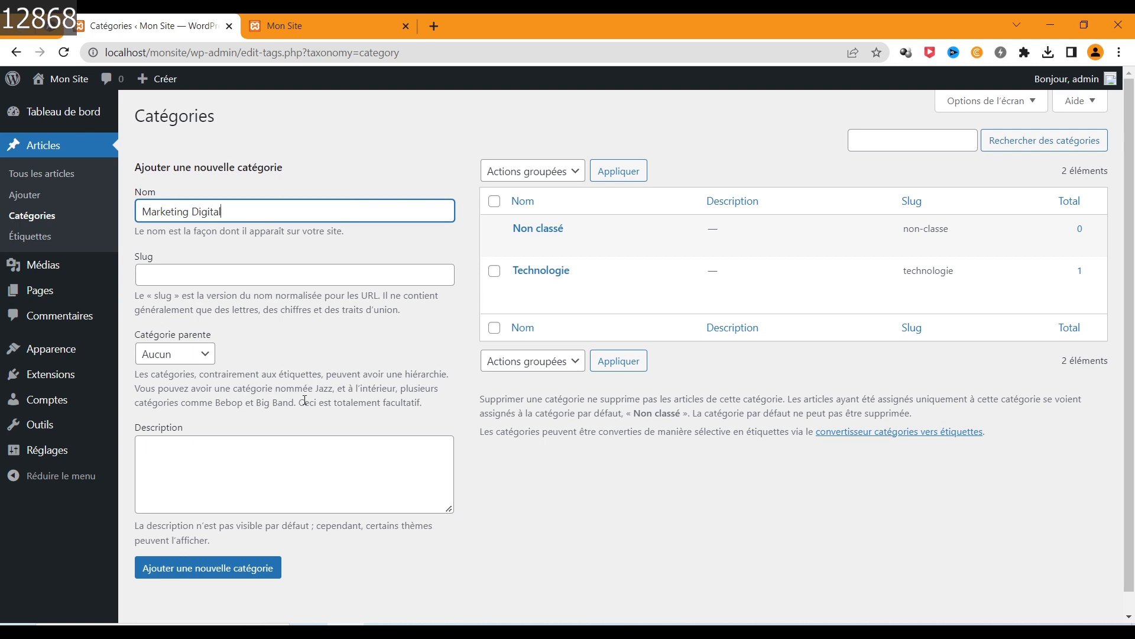
mouse_move(201, 454)
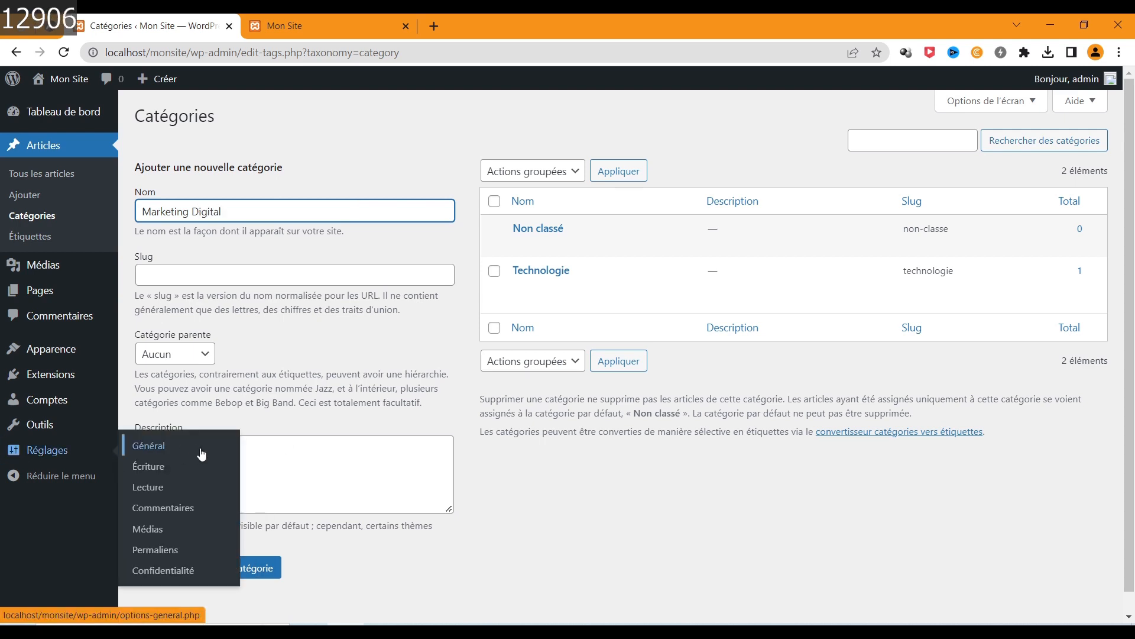
click(309, 464)
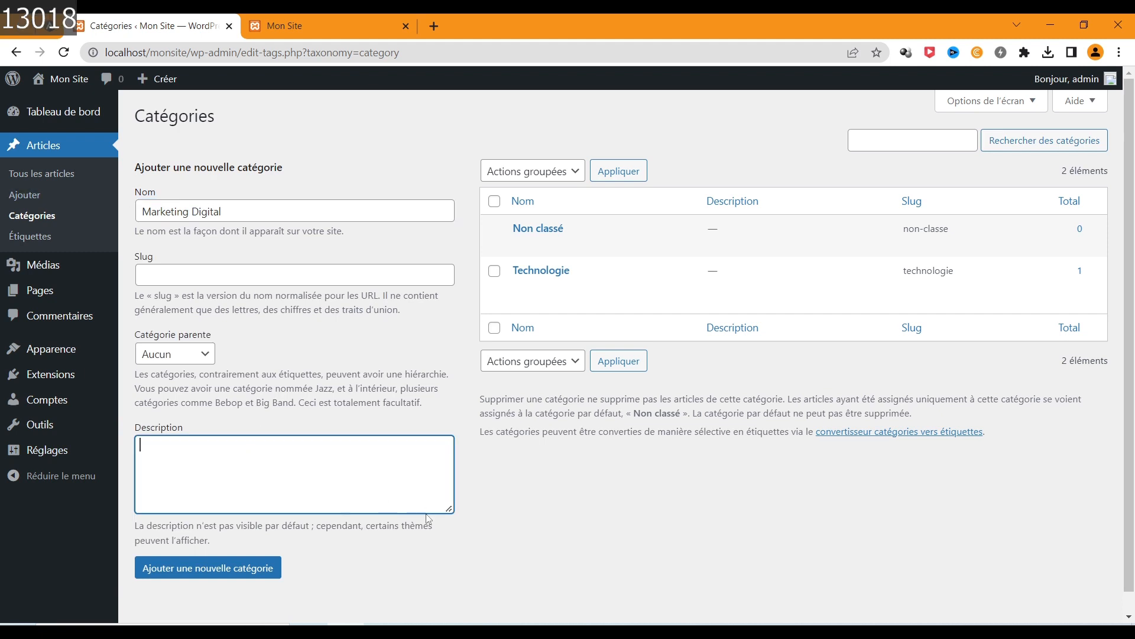
click(187, 579)
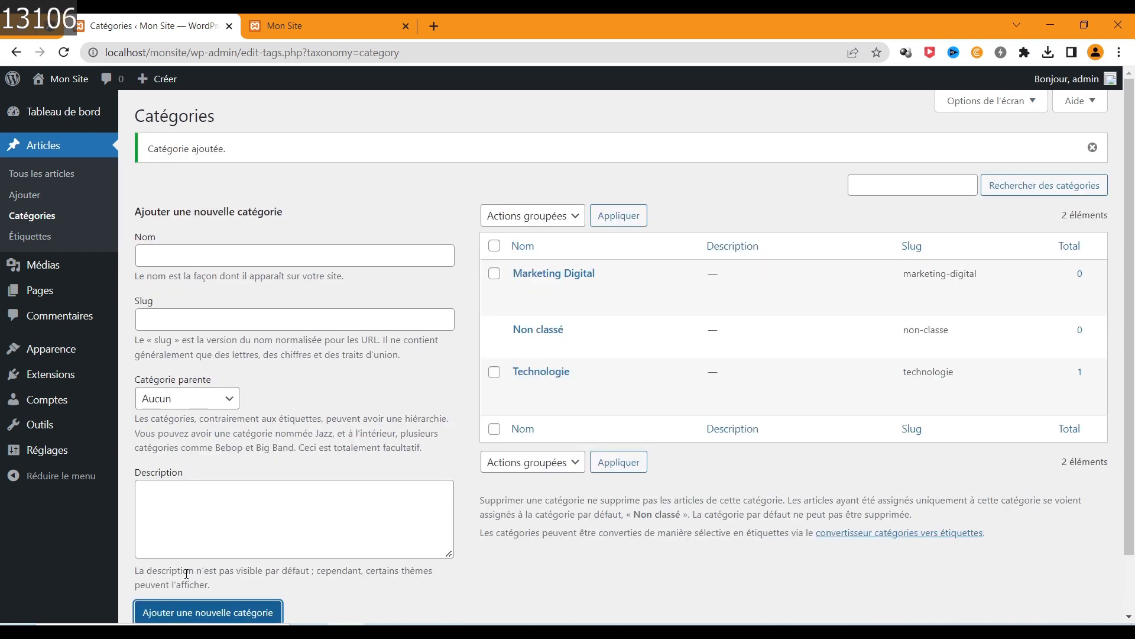
Add another article category named "Réseaux Sociaux" with no parent category
click(412, 255)
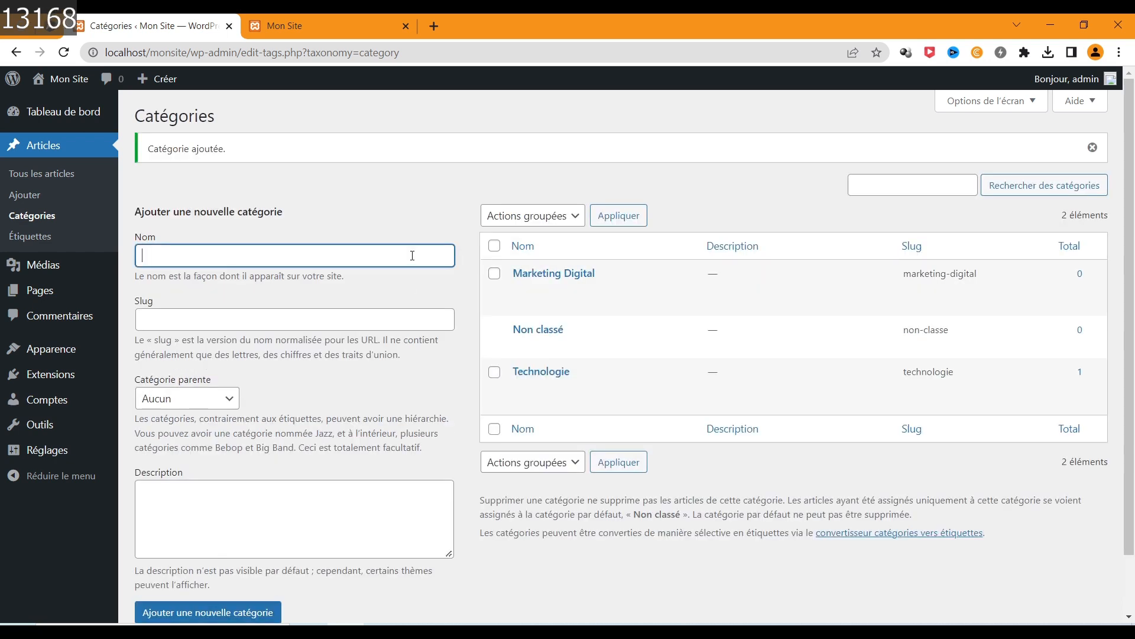
text(Réseaux Sociaux)
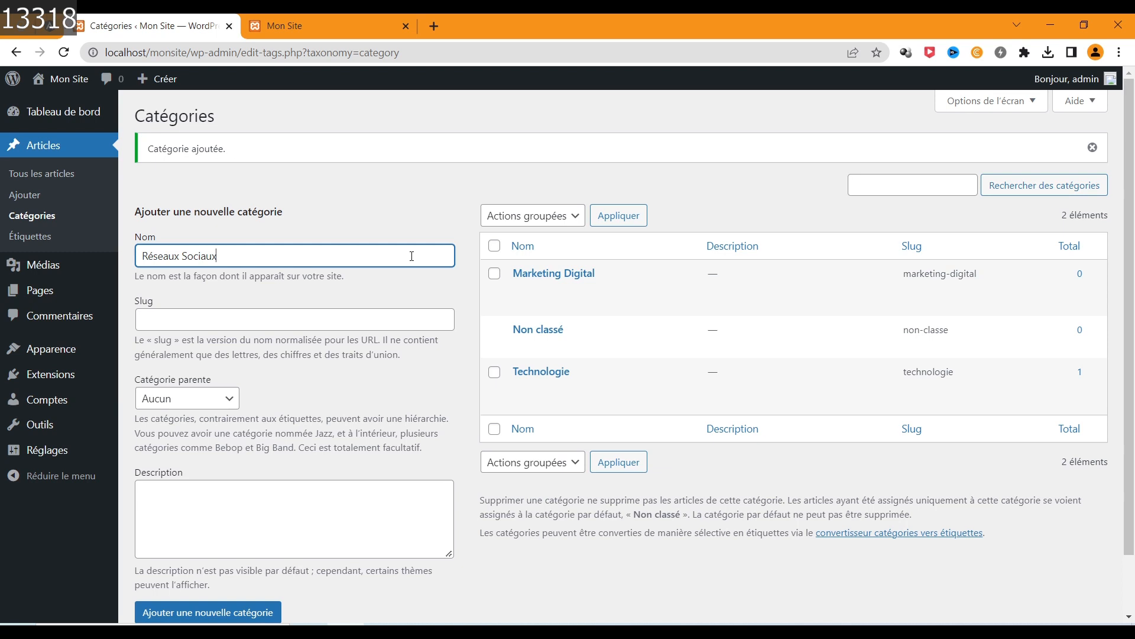
scroll(469, 547, down, 2)
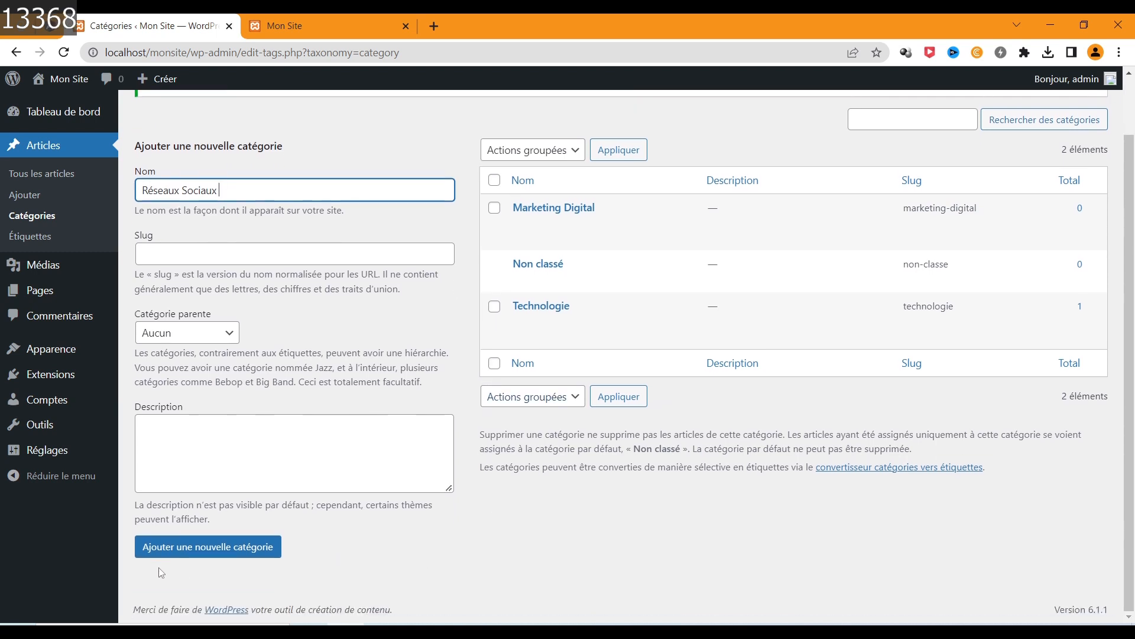
click(218, 554)
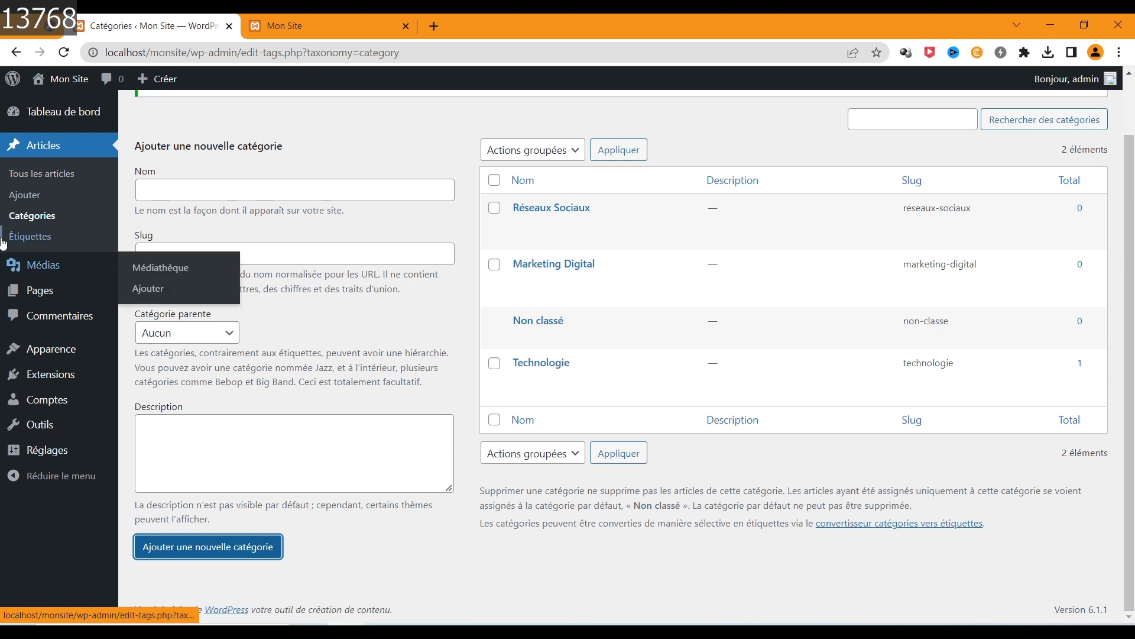
Open the management page for article tags (Étiquettes)
click(34, 237)
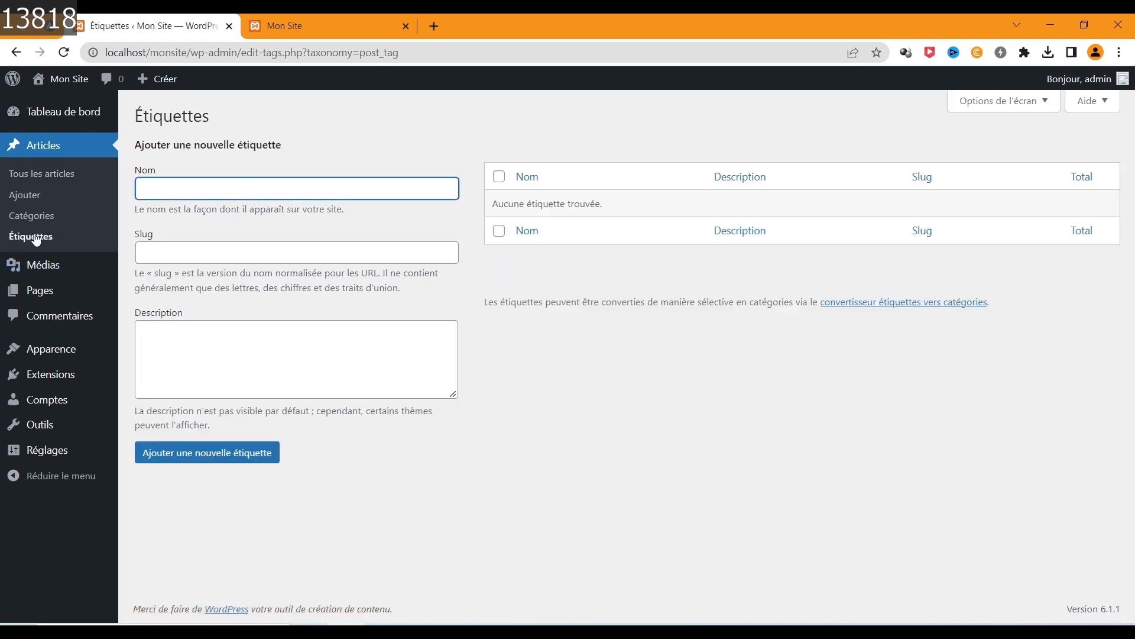